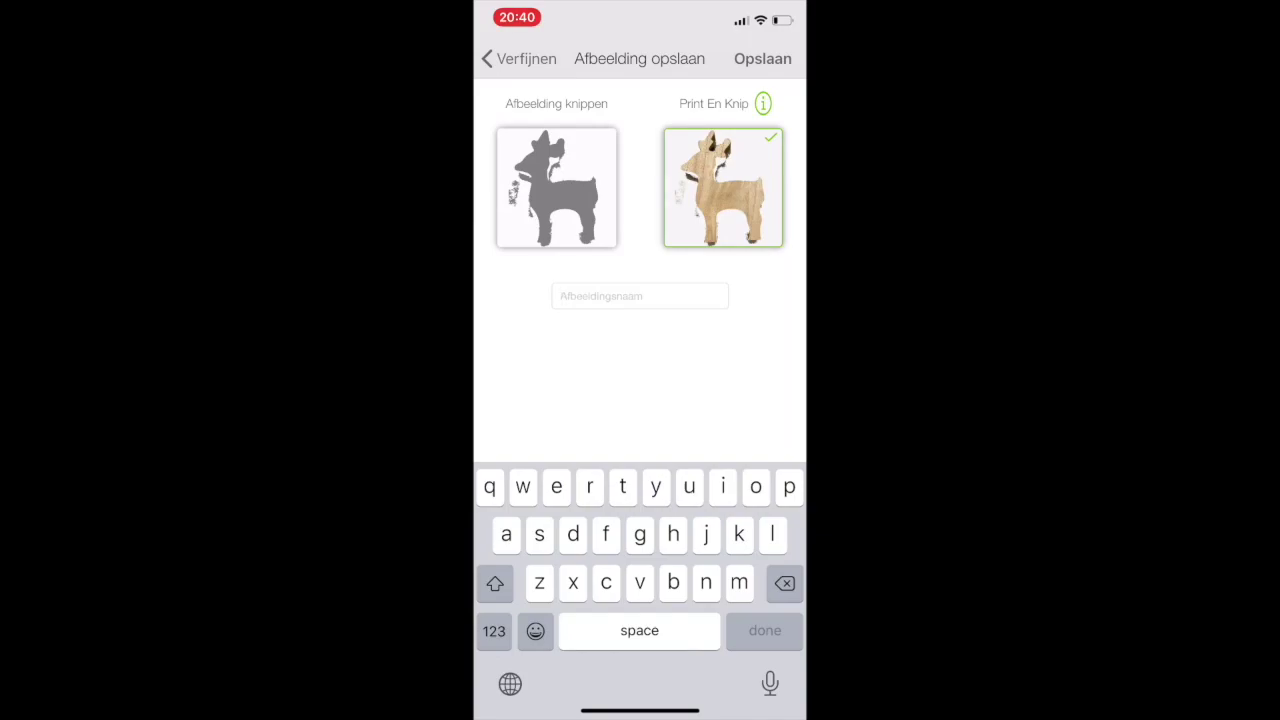
# Save the uploaded deer image as a Print En Knip image named "hert" and insert it into the project
pyautogui.write('hert')
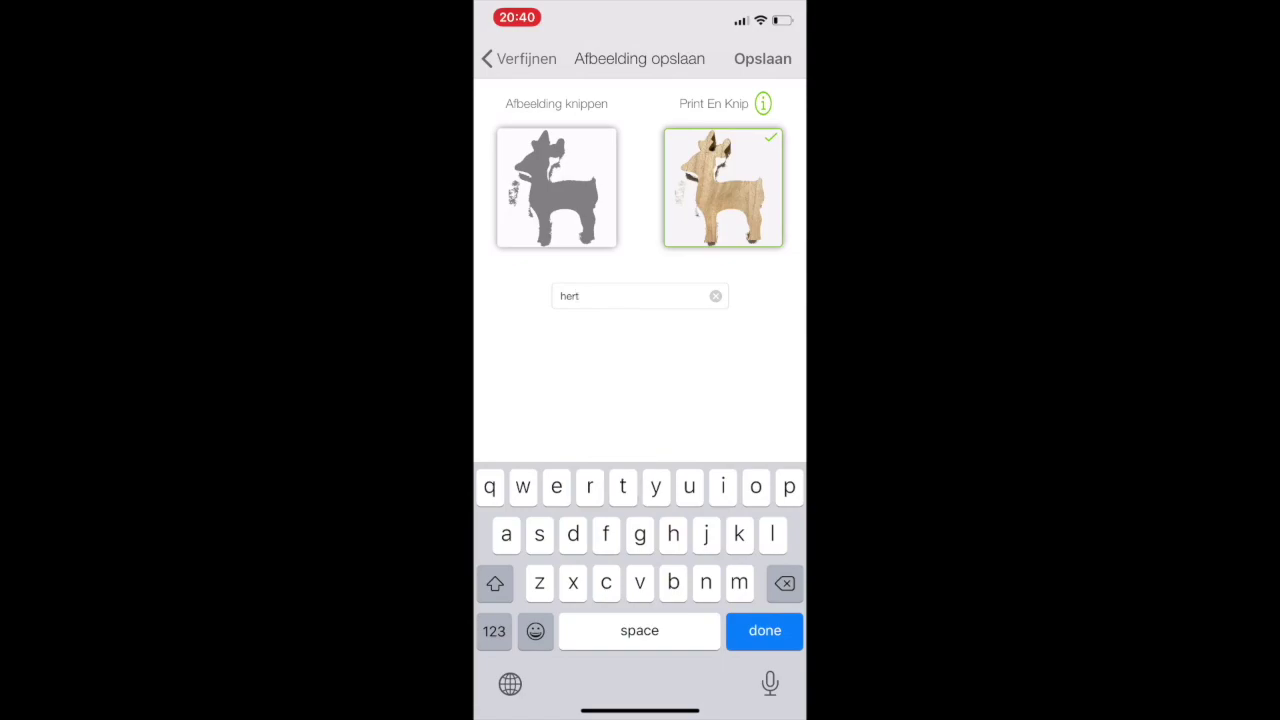
pyautogui.press('Return')
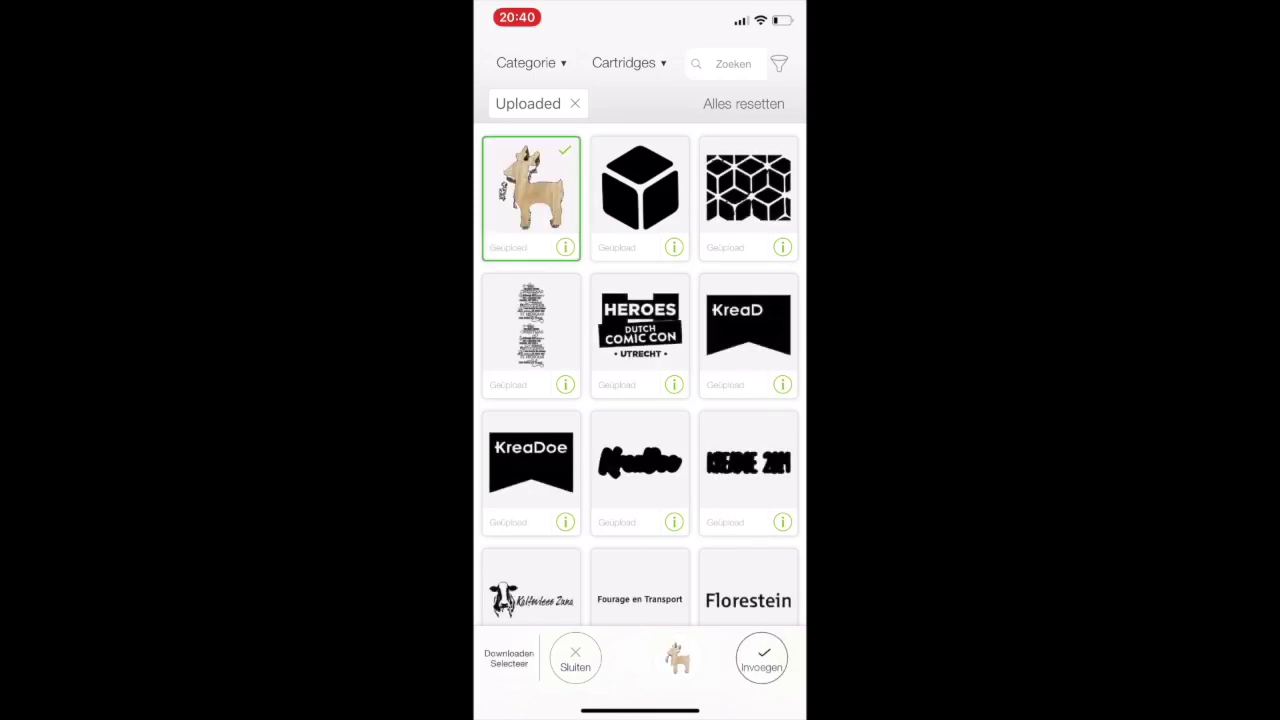
pyautogui.click(762, 659)
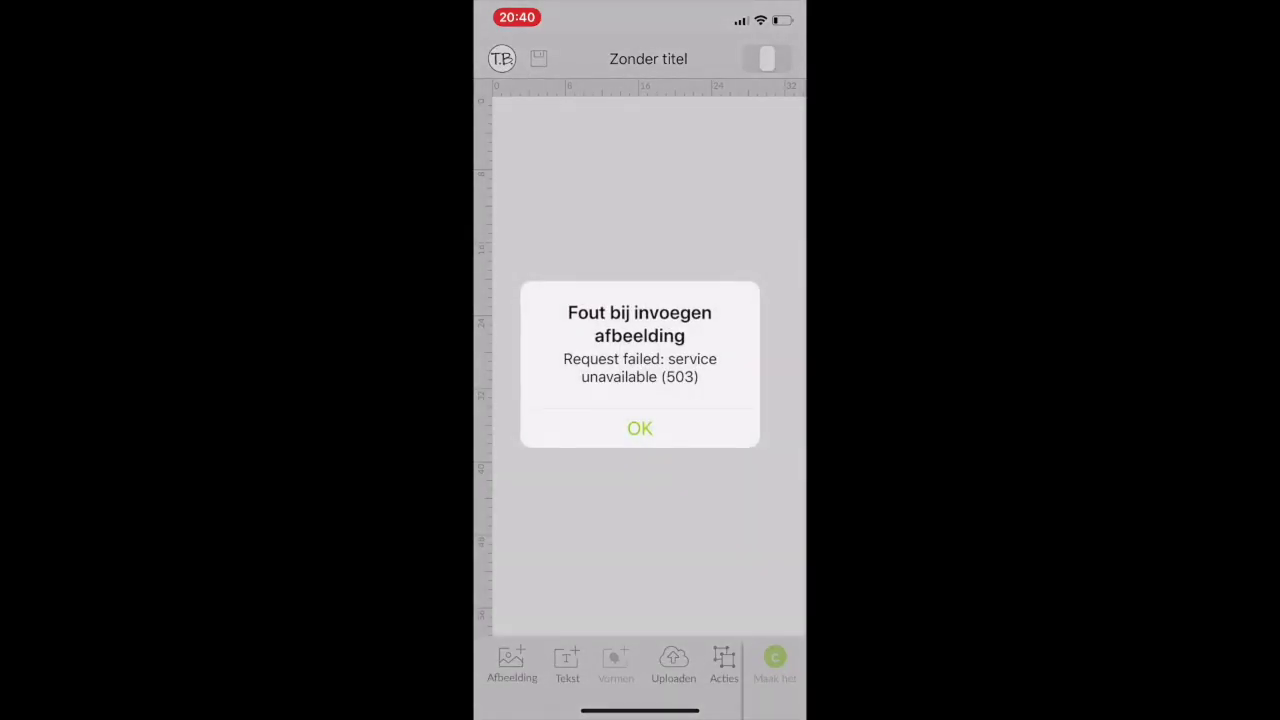
pyautogui.click(639, 428)
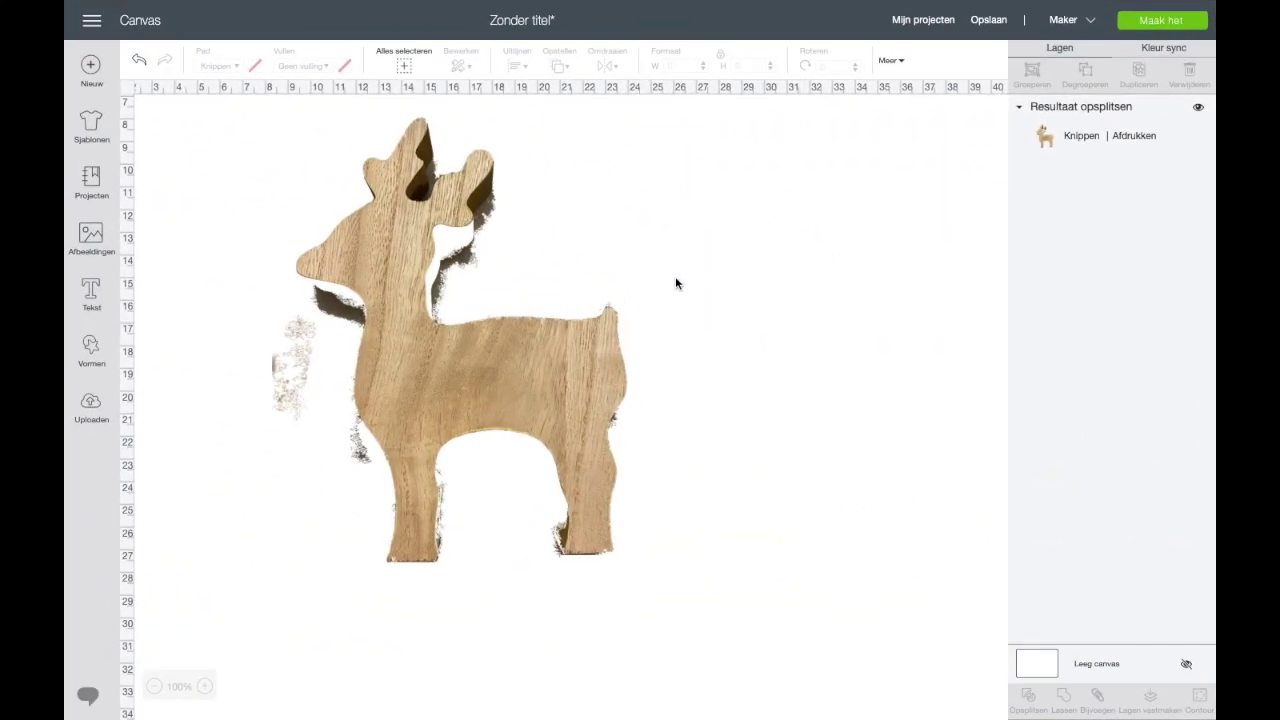
# Set the deer image's height to 19 cm with its proportions kept
pyautogui.click(476, 346)
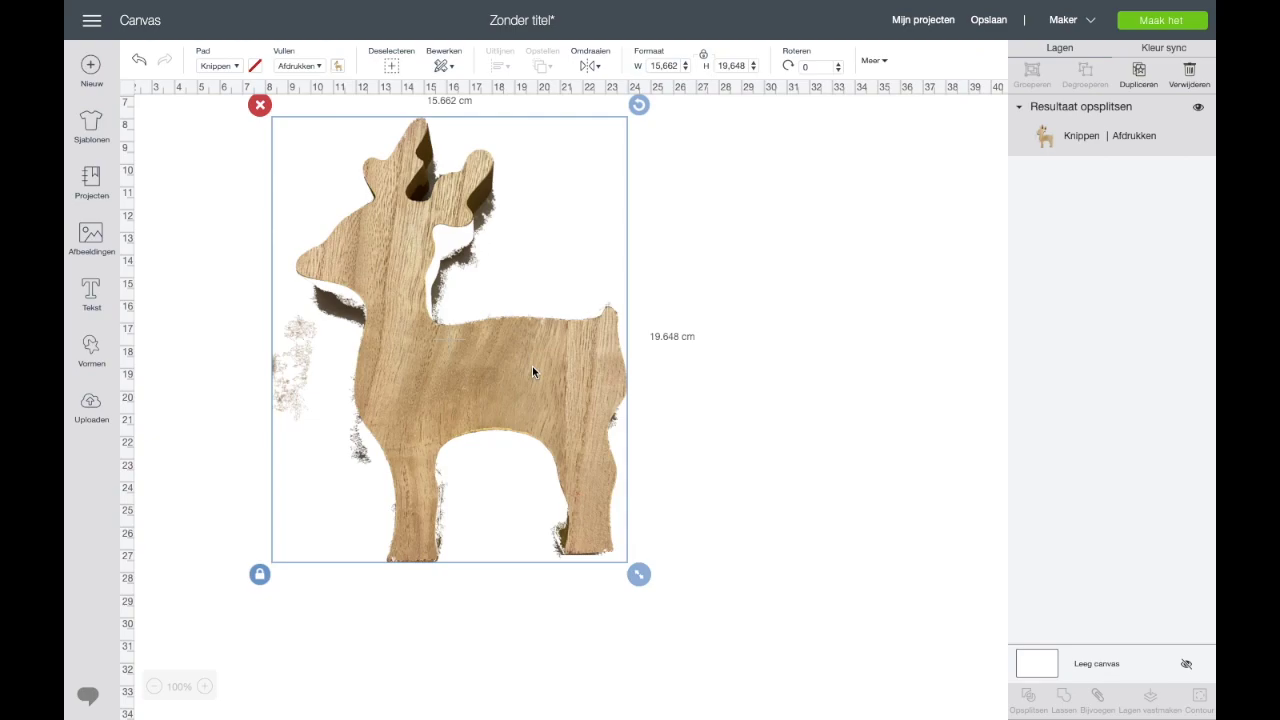
pyautogui.click(722, 65)
pyautogui.write('19')
pyautogui.press('Tab')
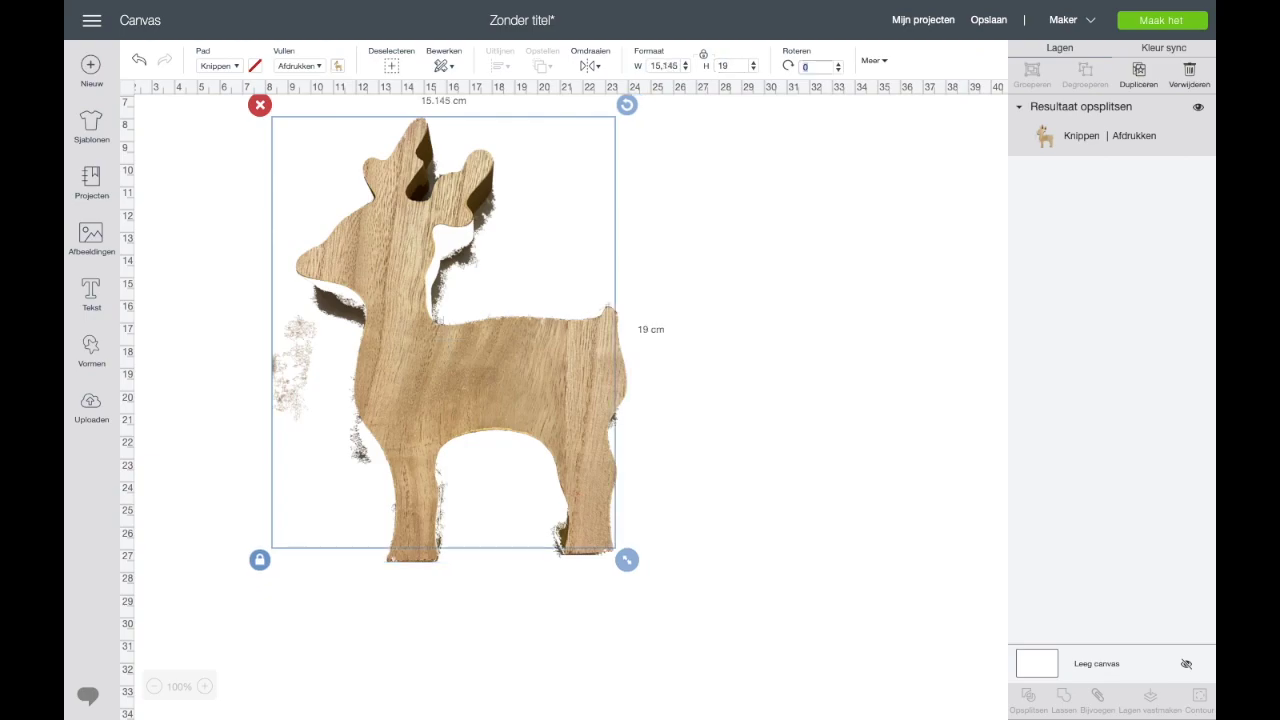
pyautogui.click(786, 278)
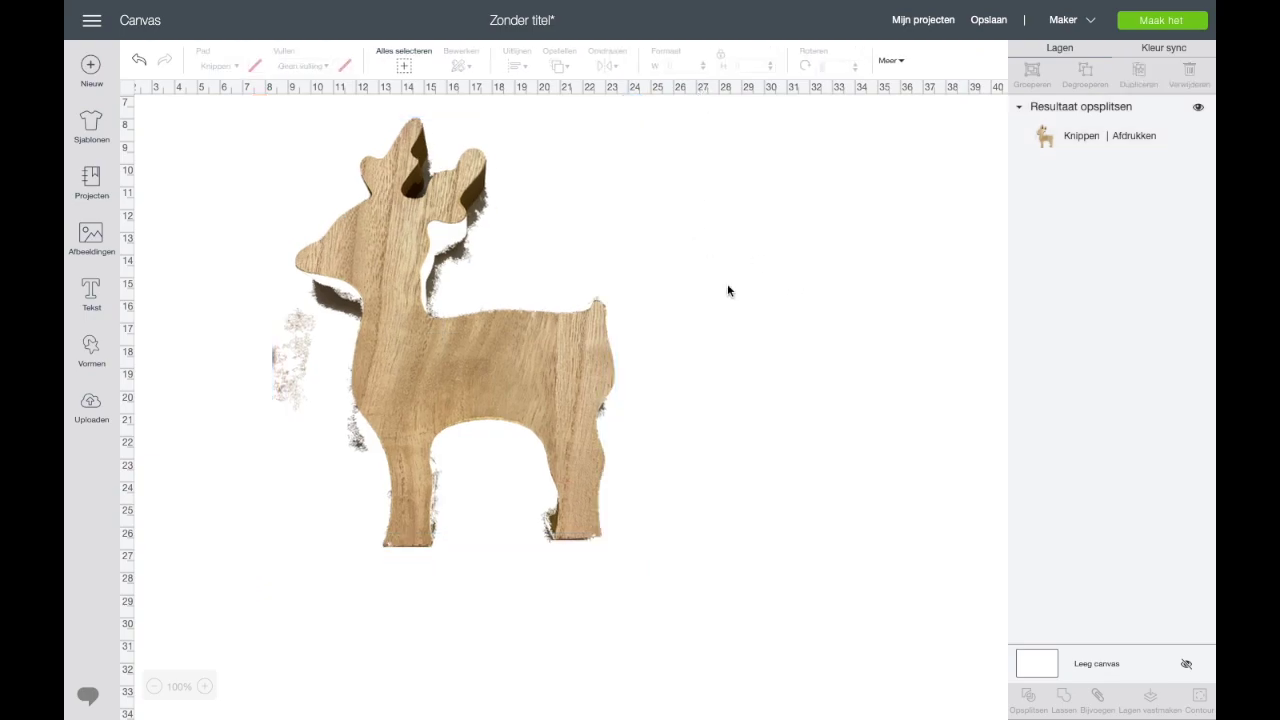
pyautogui.click(583, 328)
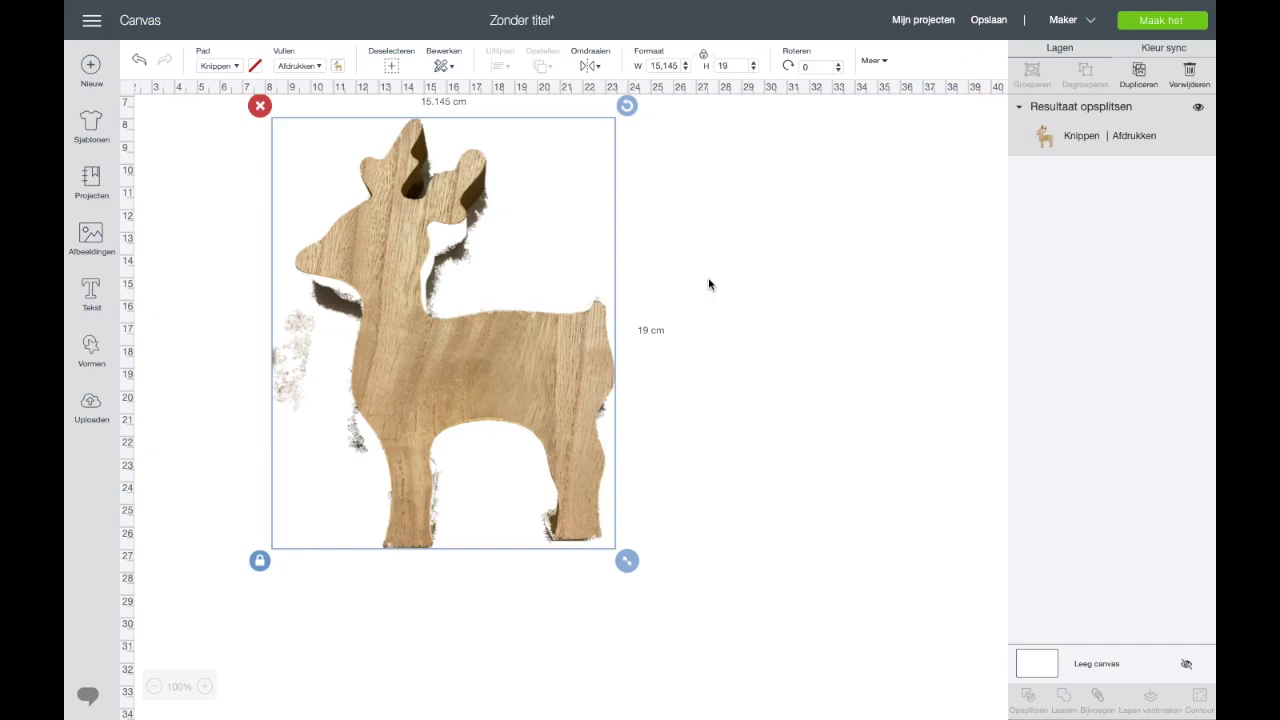
pyautogui.hscroll(5, 708, 285)
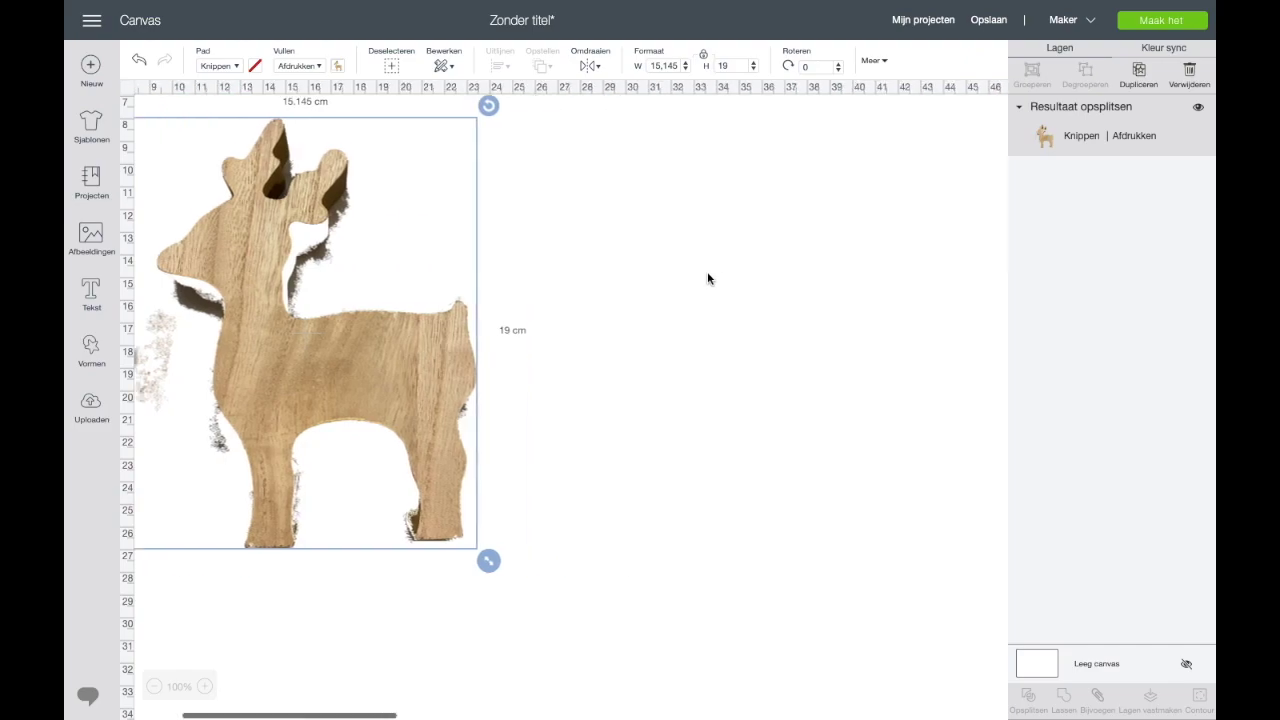
pyautogui.hscroll(-5, 551, 300)
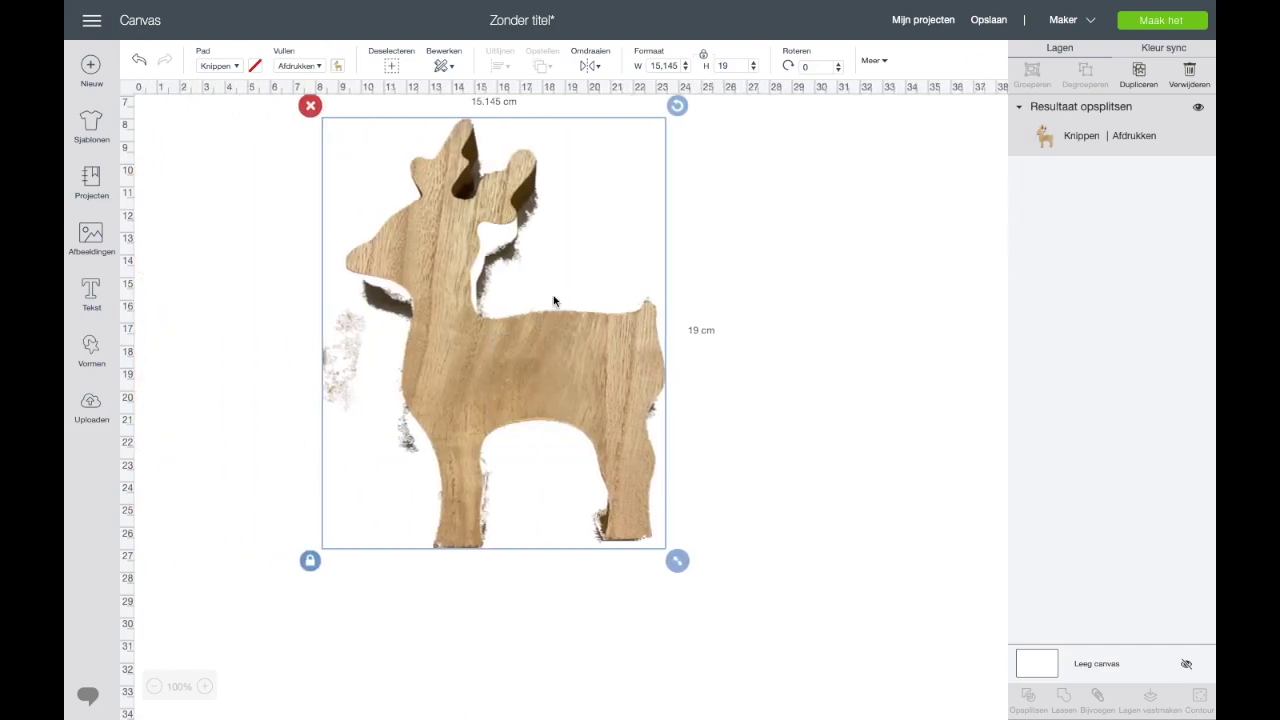
# Add a text object reading "Family" to the canvas
pyautogui.click(91, 290)
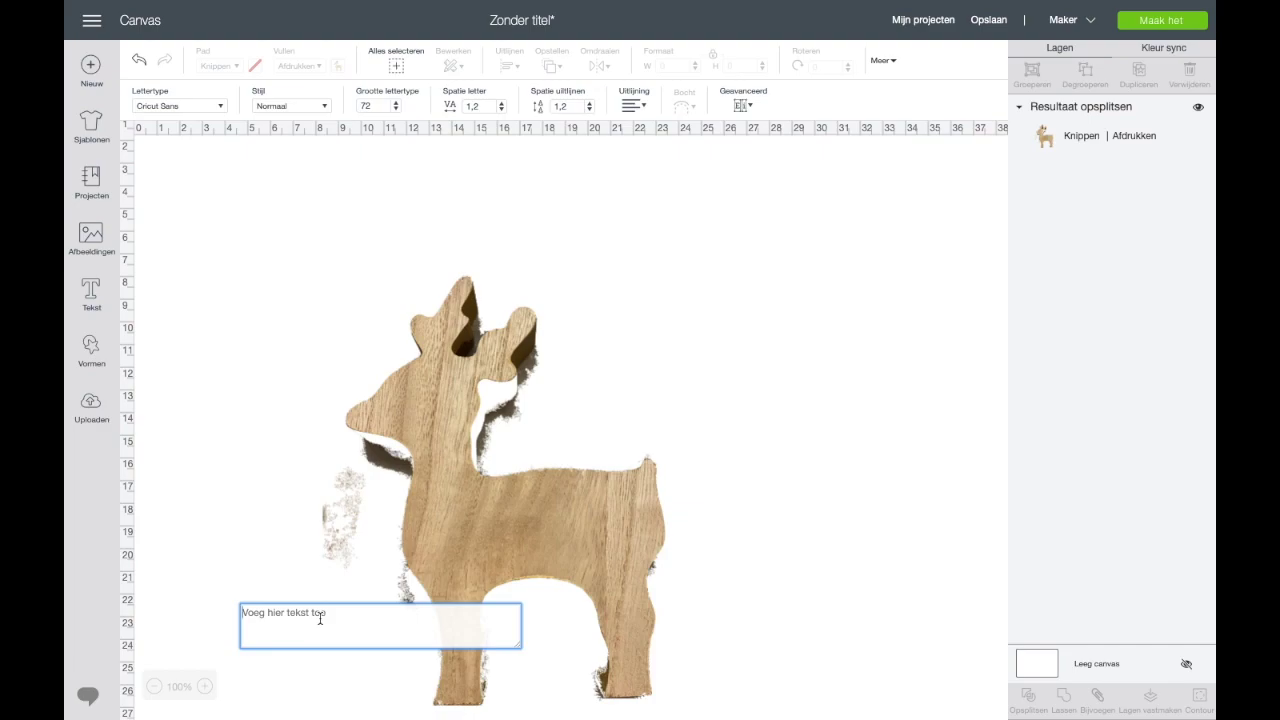
pyautogui.write('Familie')
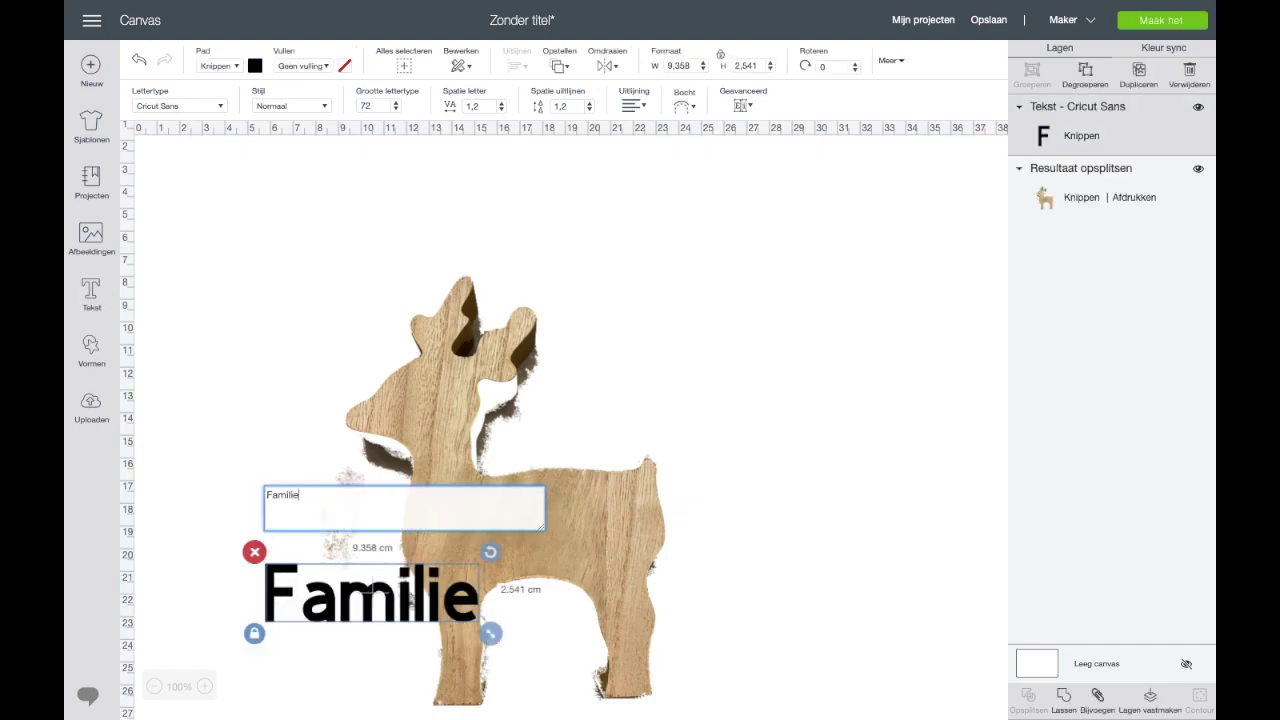
pyautogui.press('BackSpace')
pyautogui.press('BackSpace')
pyautogui.write('y')
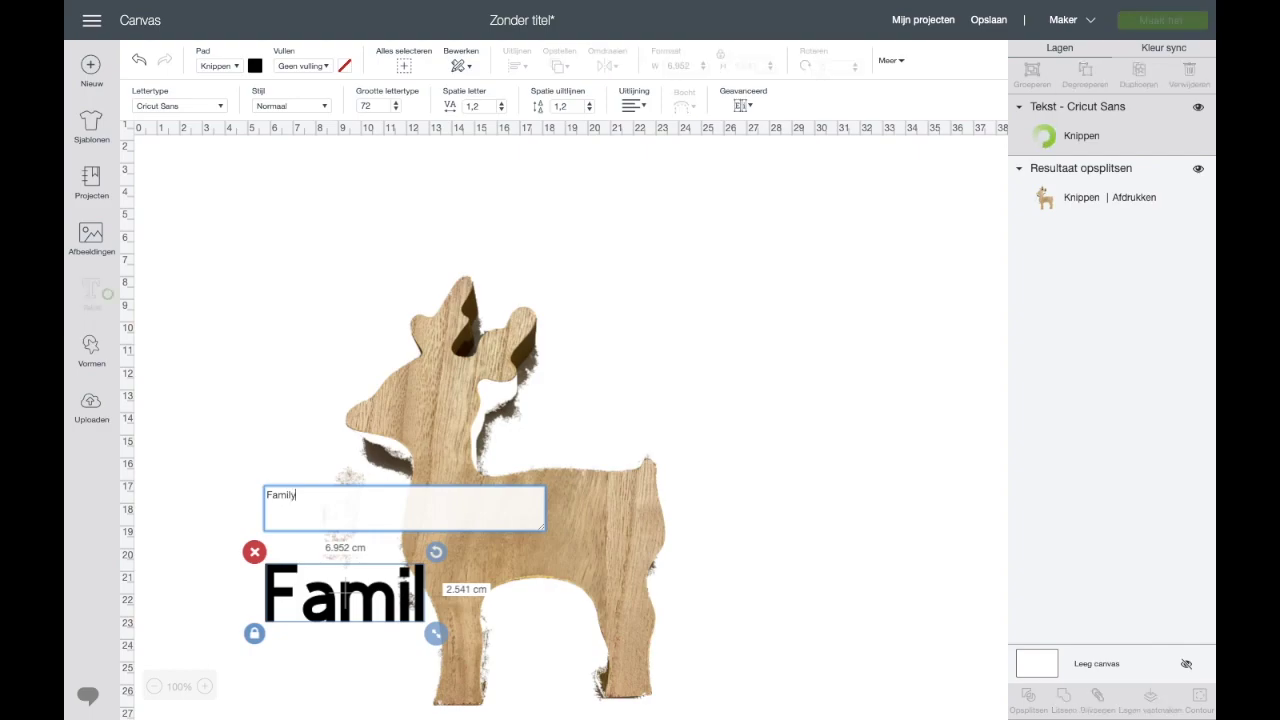
pyautogui.click(709, 481)
# Move the deer clear of the text and place "Family" in the empty area in front of the deer
pyautogui.moveTo(418, 595); pyautogui.dragTo(667, 495)
pyautogui.click(472, 591)
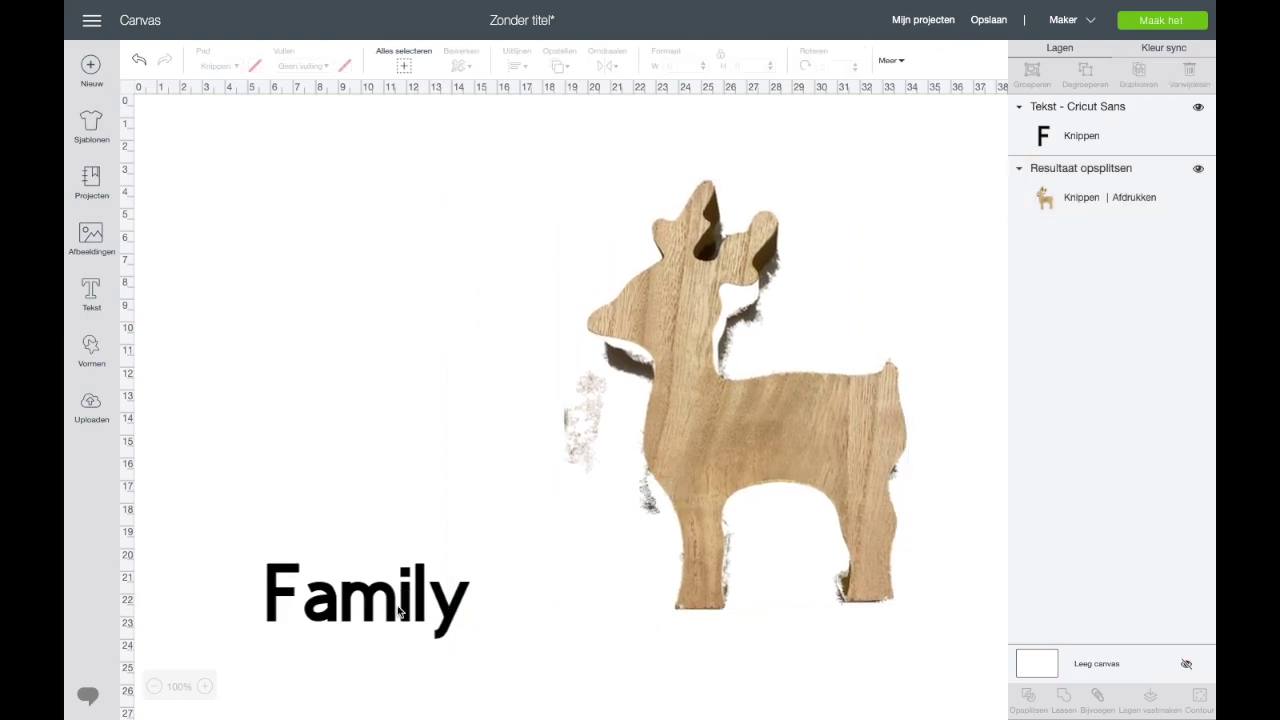
pyautogui.click(373, 569)
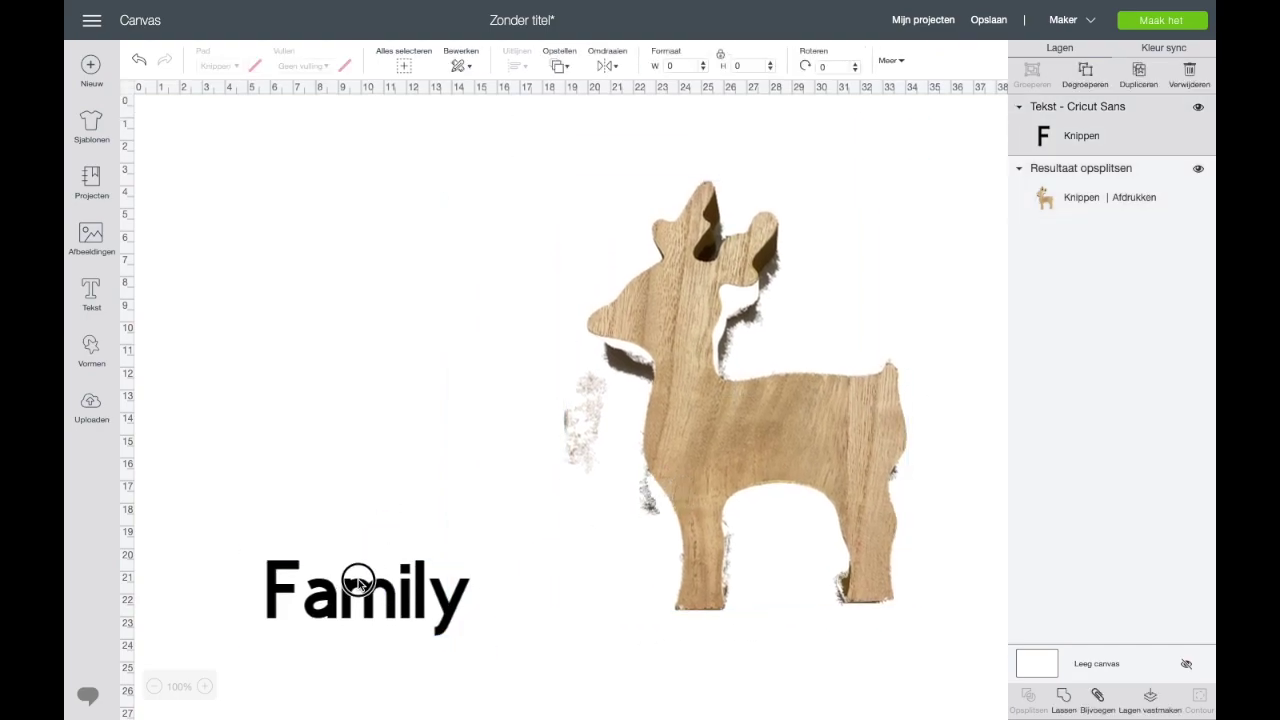
pyautogui.moveTo(357, 571); pyautogui.dragTo(344, 347)
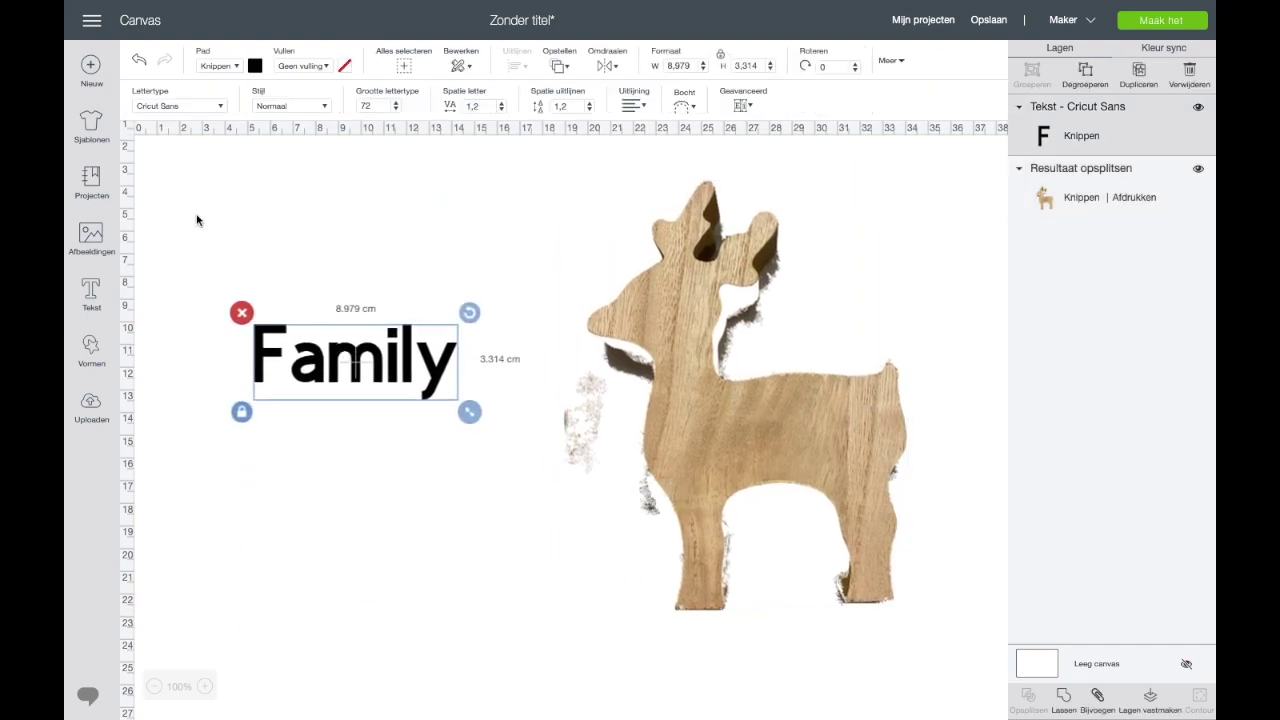
# Search the fonts for "mag" and apply Magnolia Sky to the "Family" text
pyautogui.click(220, 106)
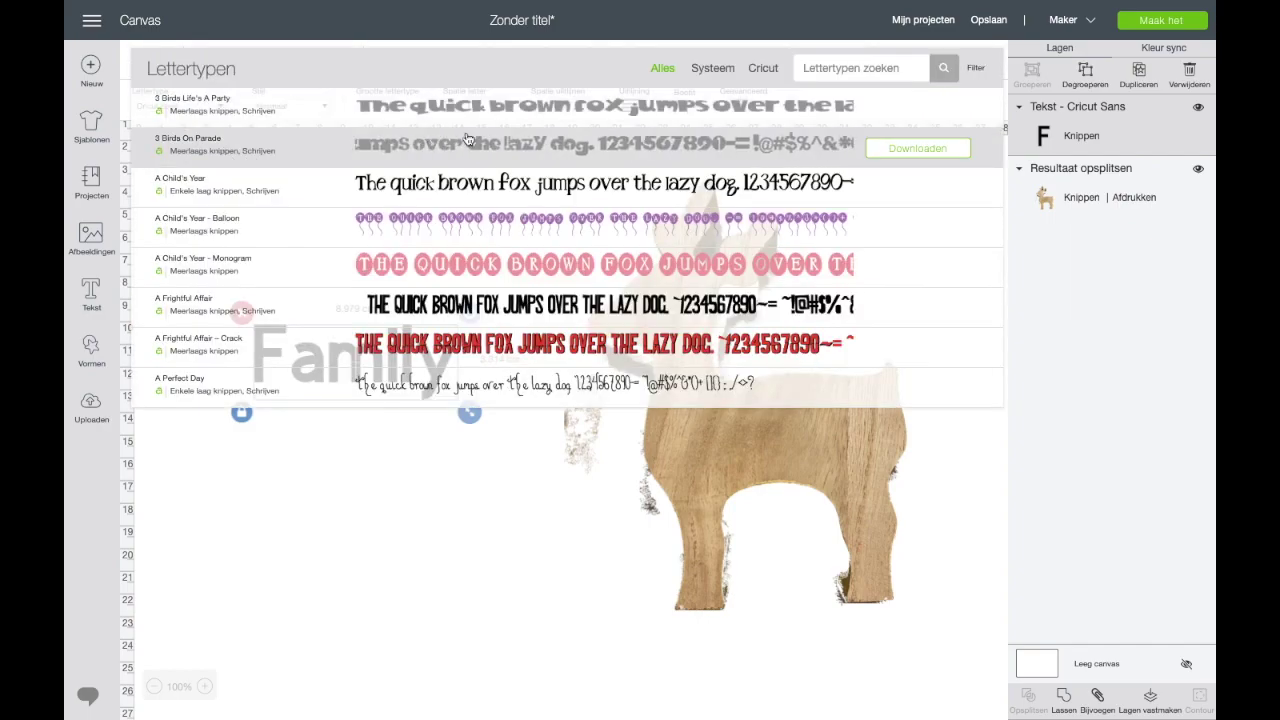
pyautogui.click(834, 63)
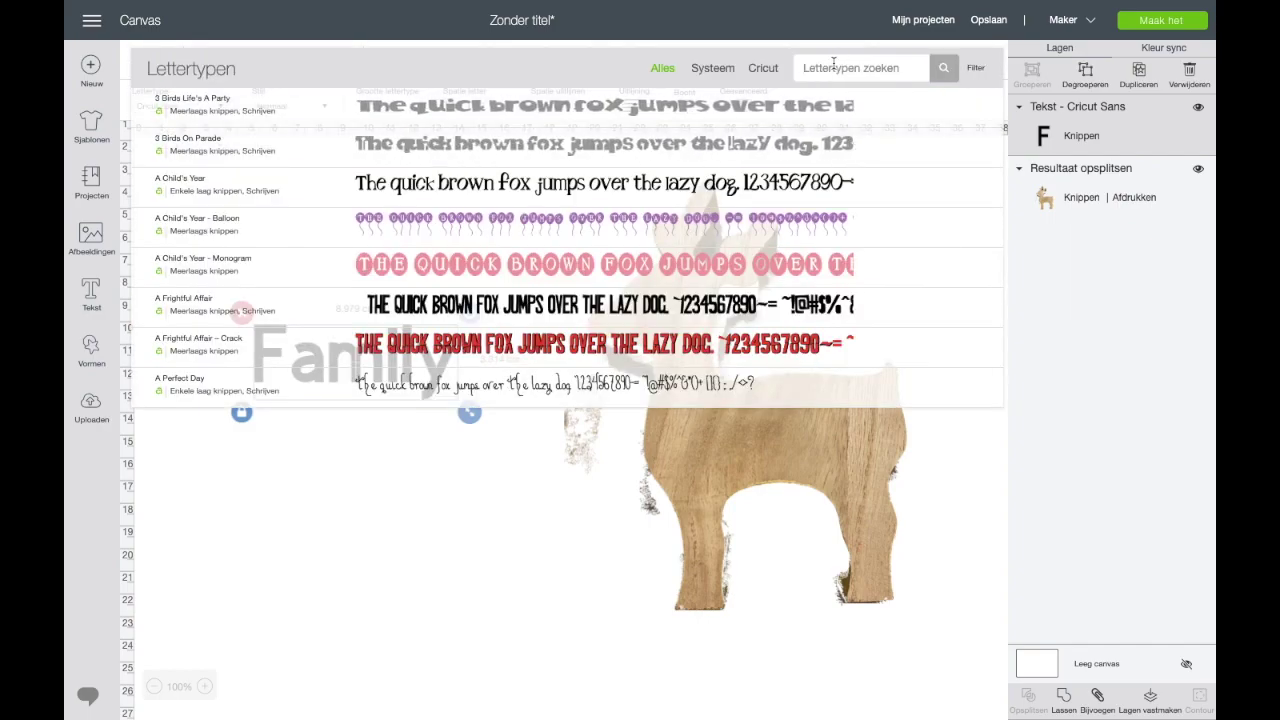
pyautogui.write('mag')
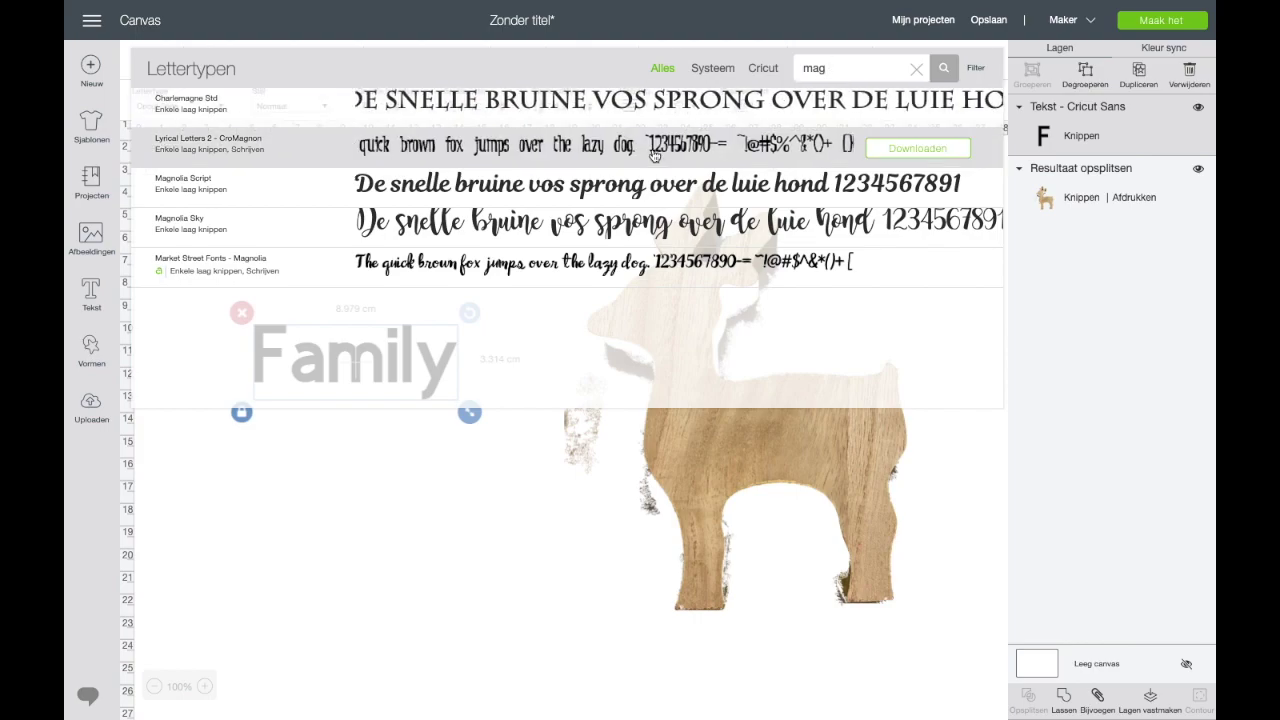
pyautogui.click(565, 224)
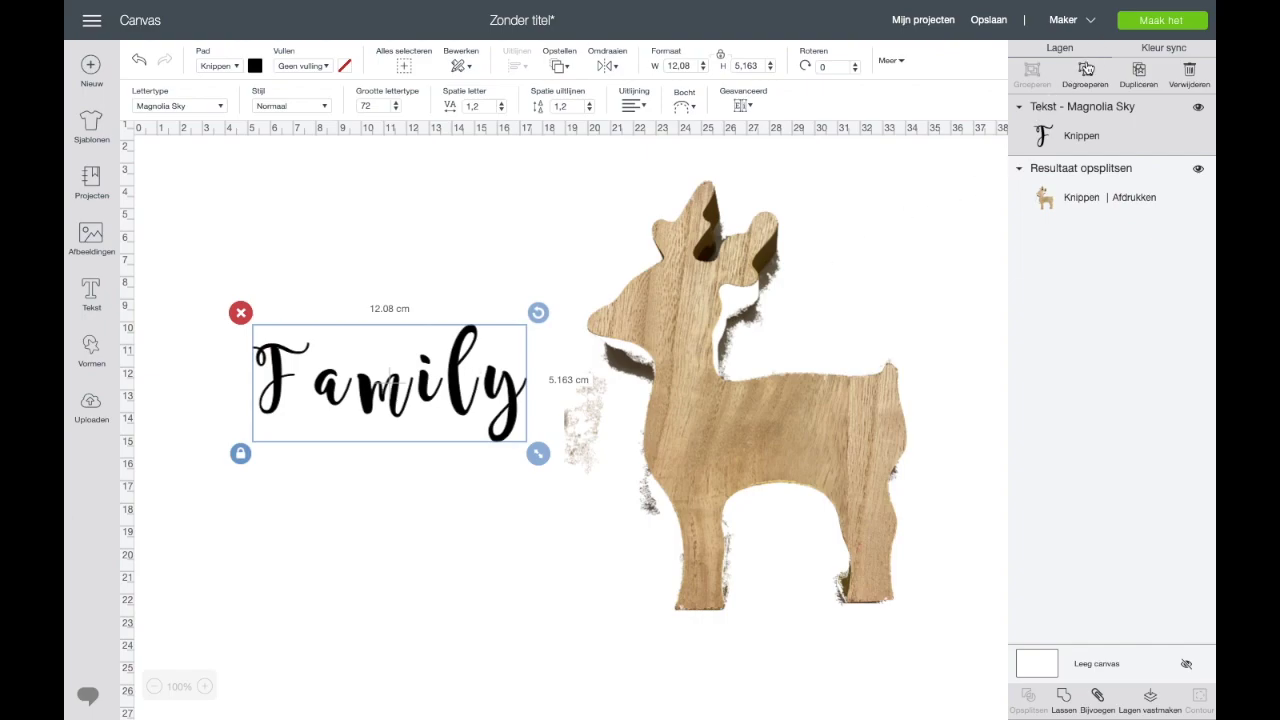
# Ungroup "Family" into separate letters and slightly enlarge the F, placing it close to the a
pyautogui.click(1085, 69)
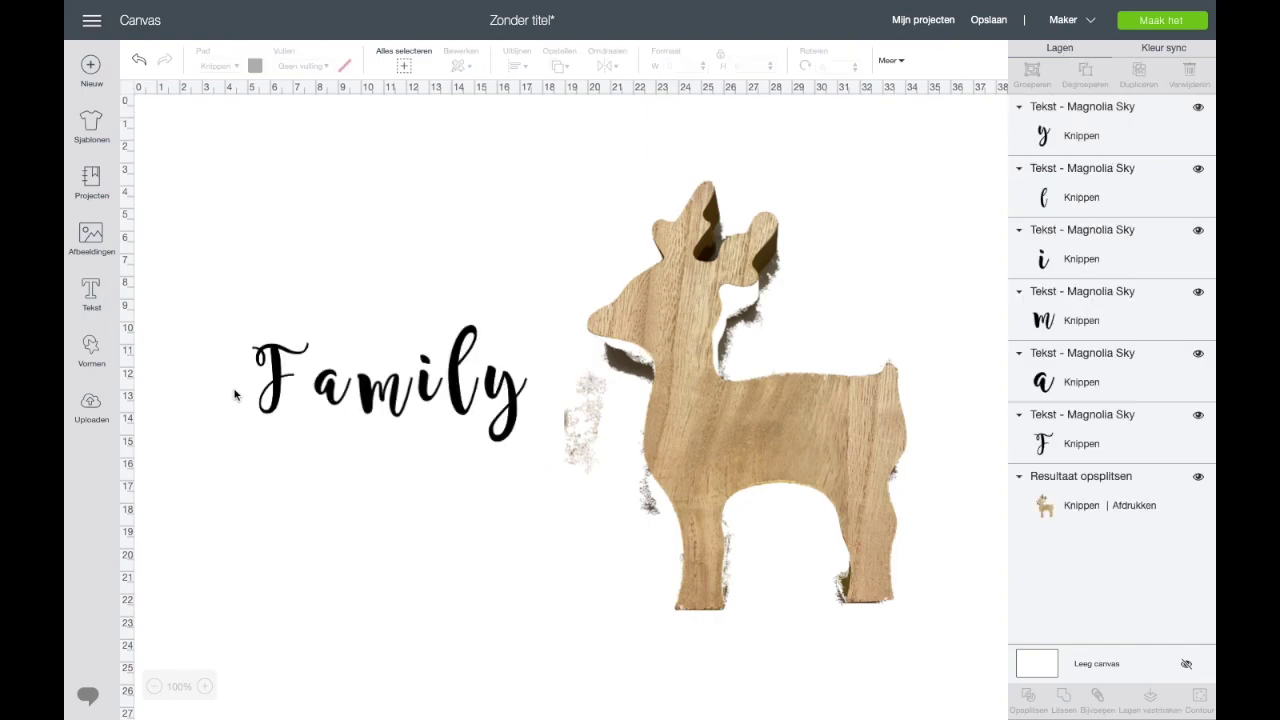
pyautogui.click(274, 388)
pyautogui.moveTo(331, 440); pyautogui.dragTo(349, 462)
pyautogui.moveTo(284, 398); pyautogui.dragTo(297, 392)
# Move the remaining letters of "Family" together so that they join up as connected script
pyautogui.click(409, 453)
pyautogui.moveTo(382, 398); pyautogui.dragTo(455, 395)
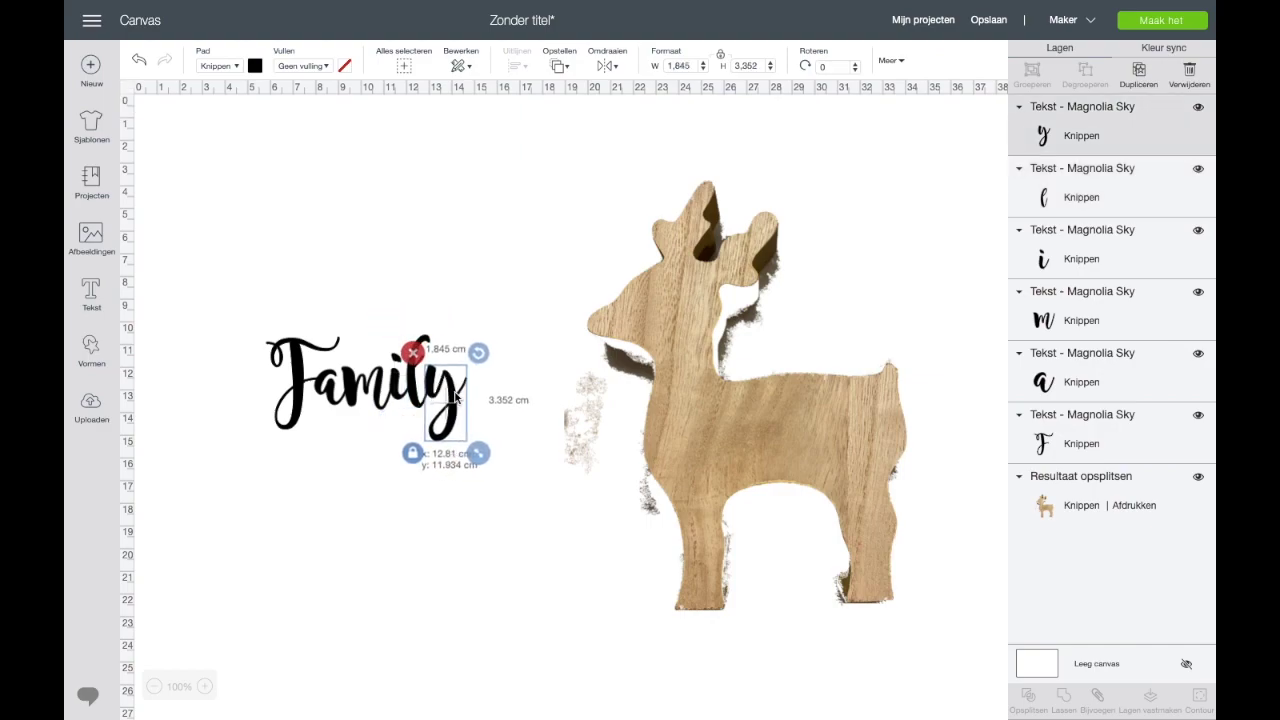
pyautogui.click(538, 390)
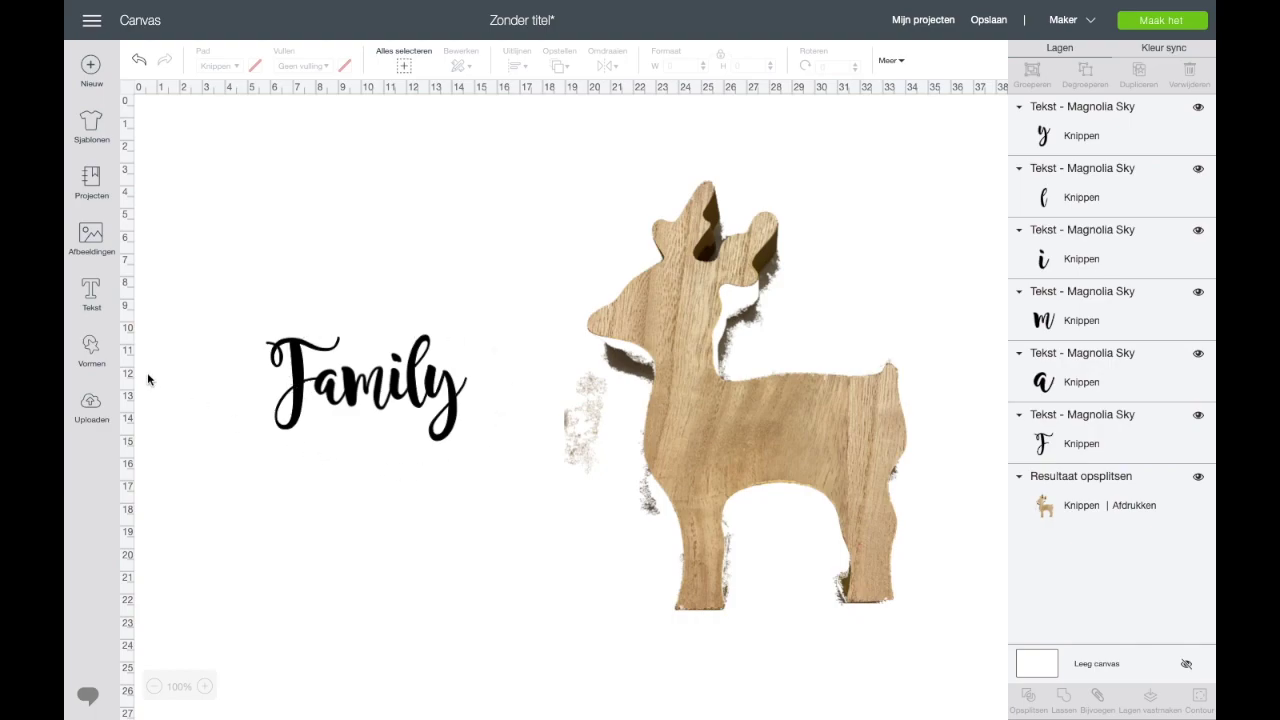
# Add a second text object reading "Reindeer" below "Family"
pyautogui.click(90, 291)
pyautogui.write('Reind')
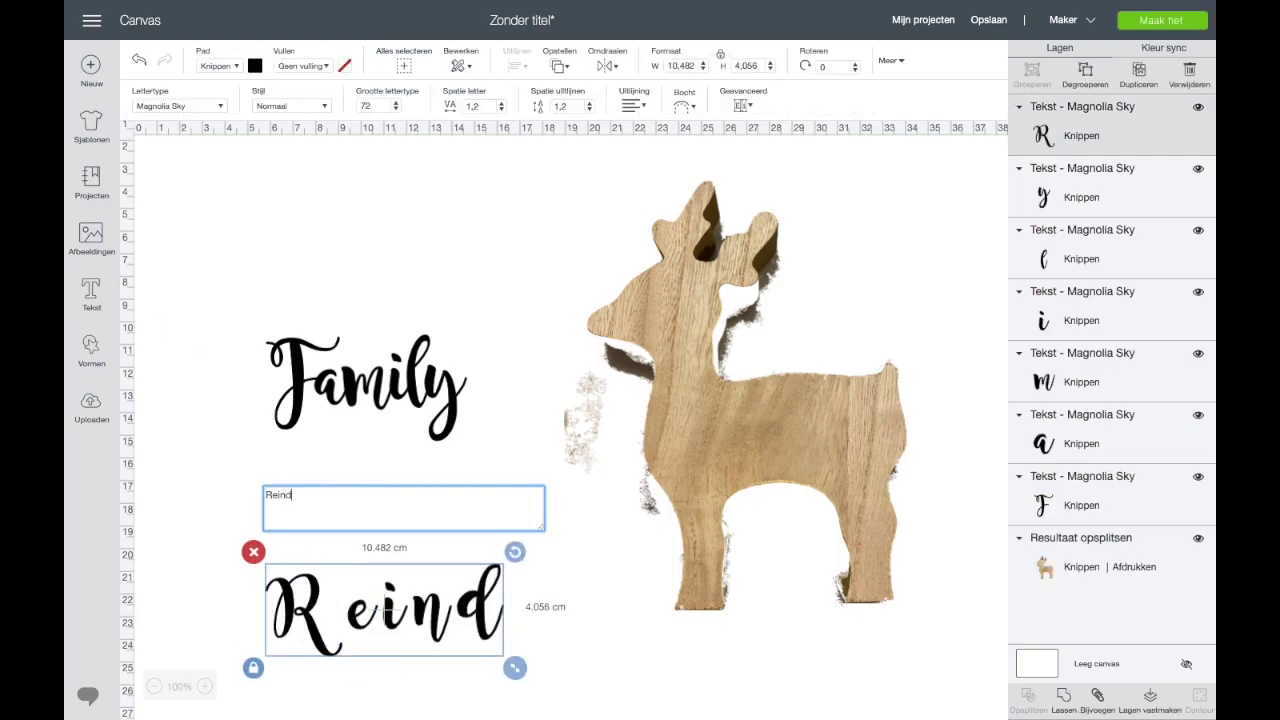
pyautogui.write('eer')
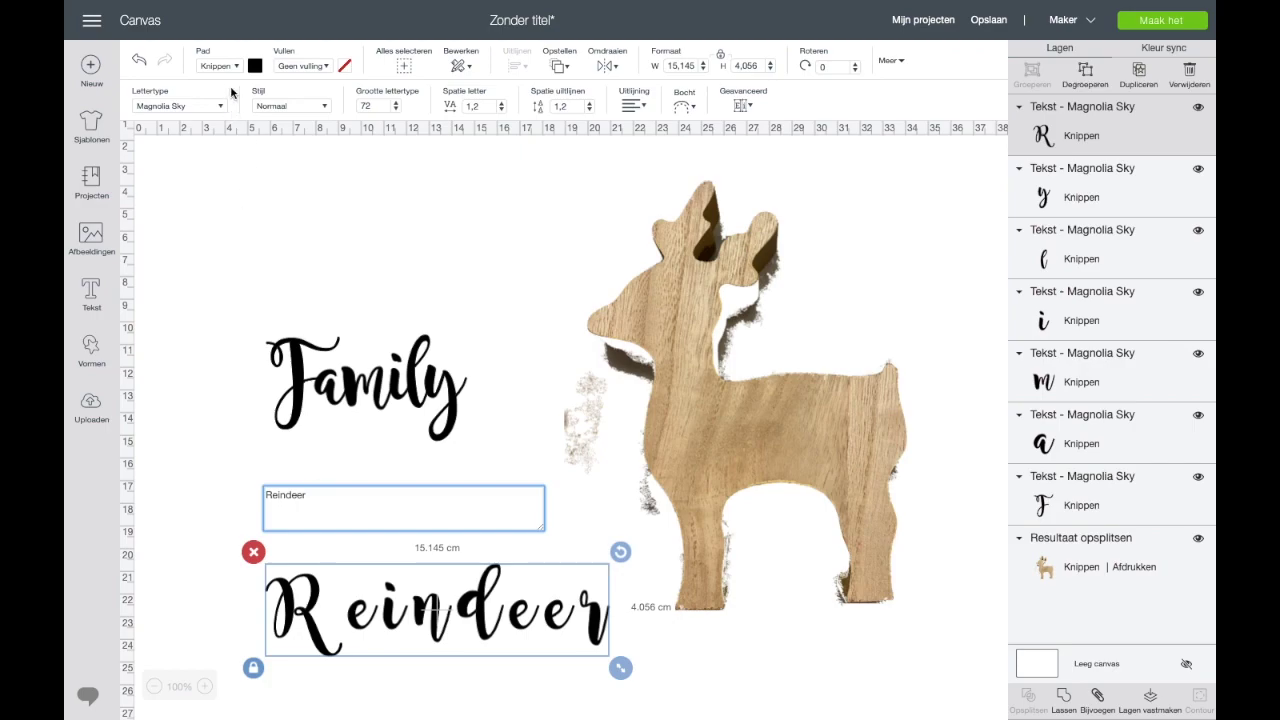
# Try the Magnolia Script font on "Reindeer" and switch back to Magnolia Sky
pyautogui.click(222, 107)
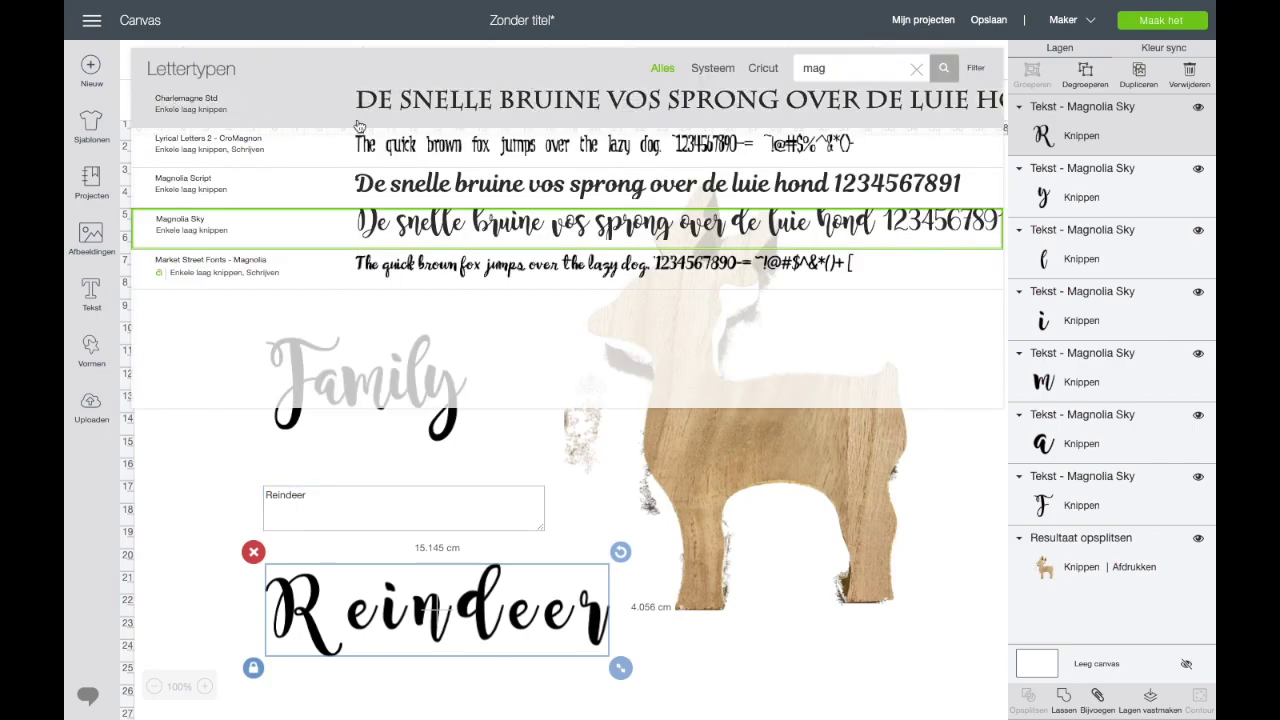
pyautogui.click(518, 182)
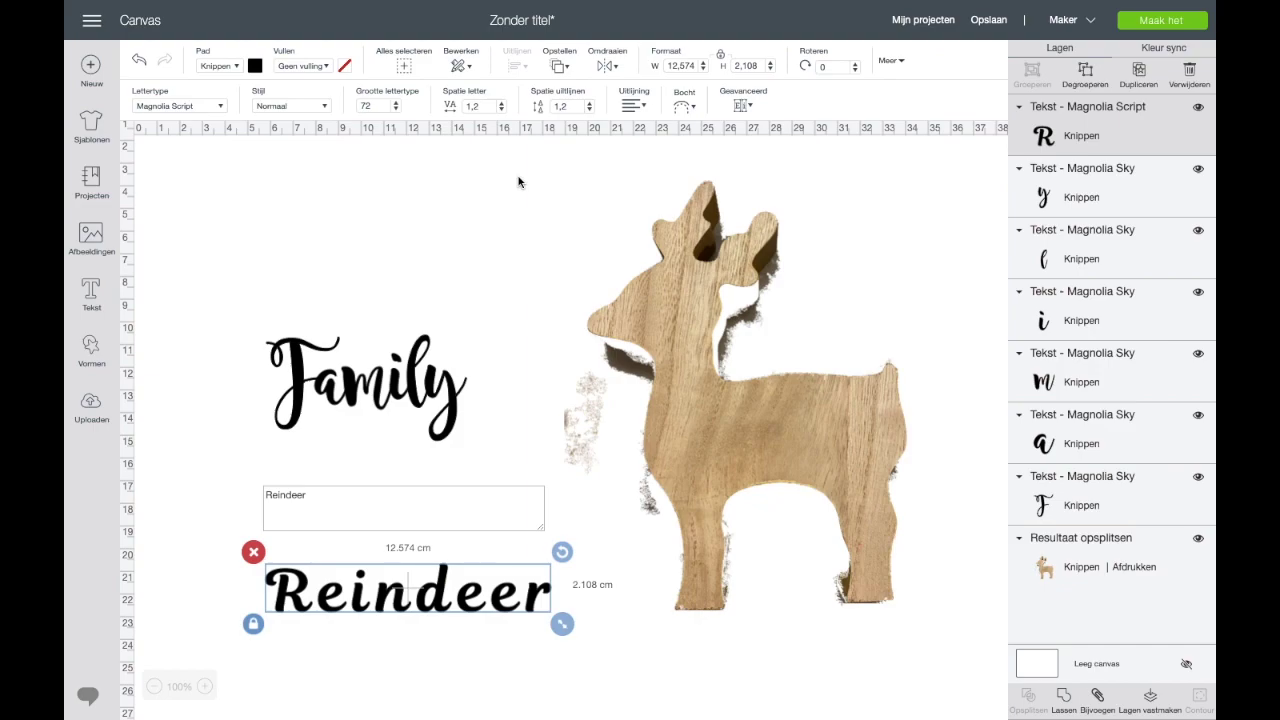
pyautogui.click(216, 107)
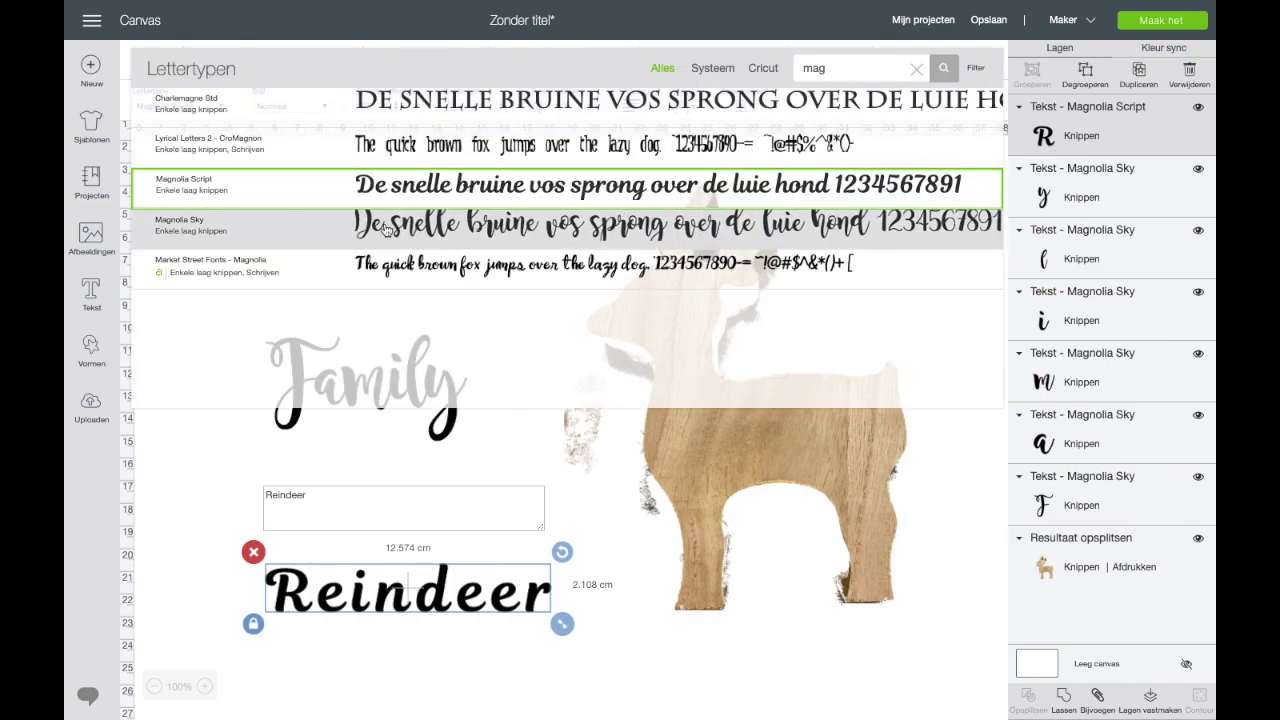
pyautogui.click(478, 224)
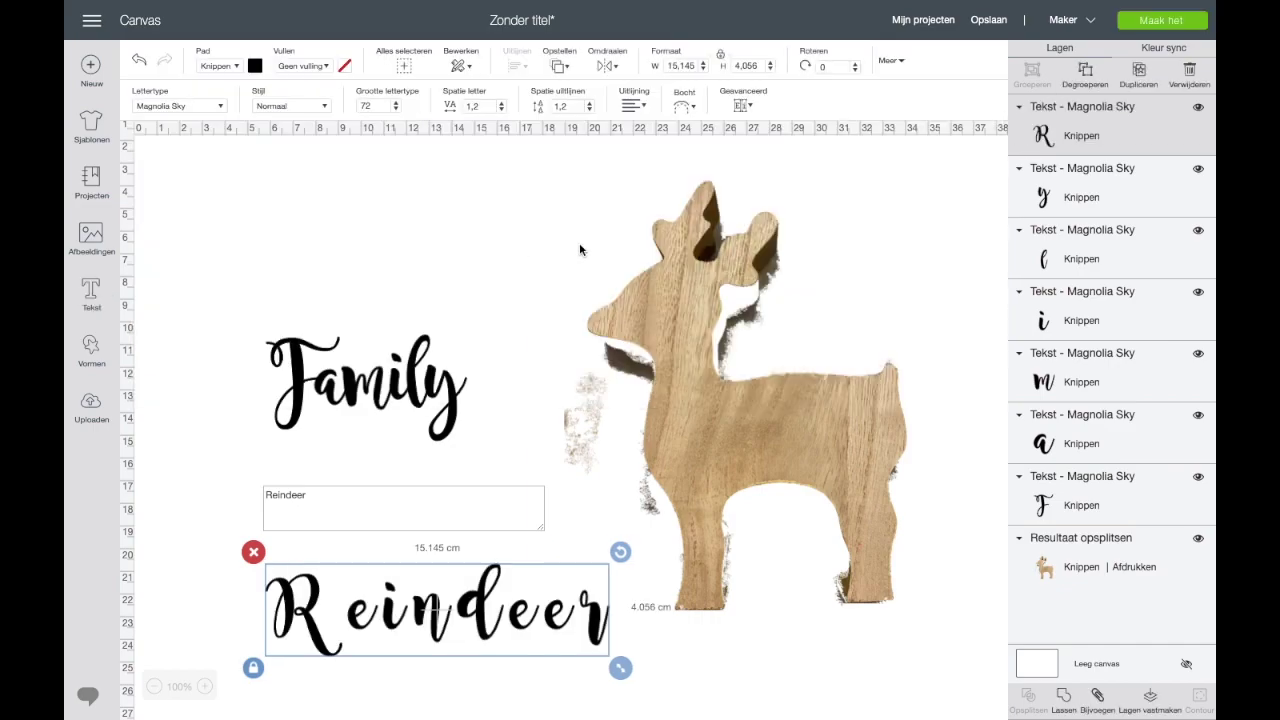
# Ungroup "Reindeer" into separate letters and move them together so that they join up as connected script
pyautogui.click(1086, 72)
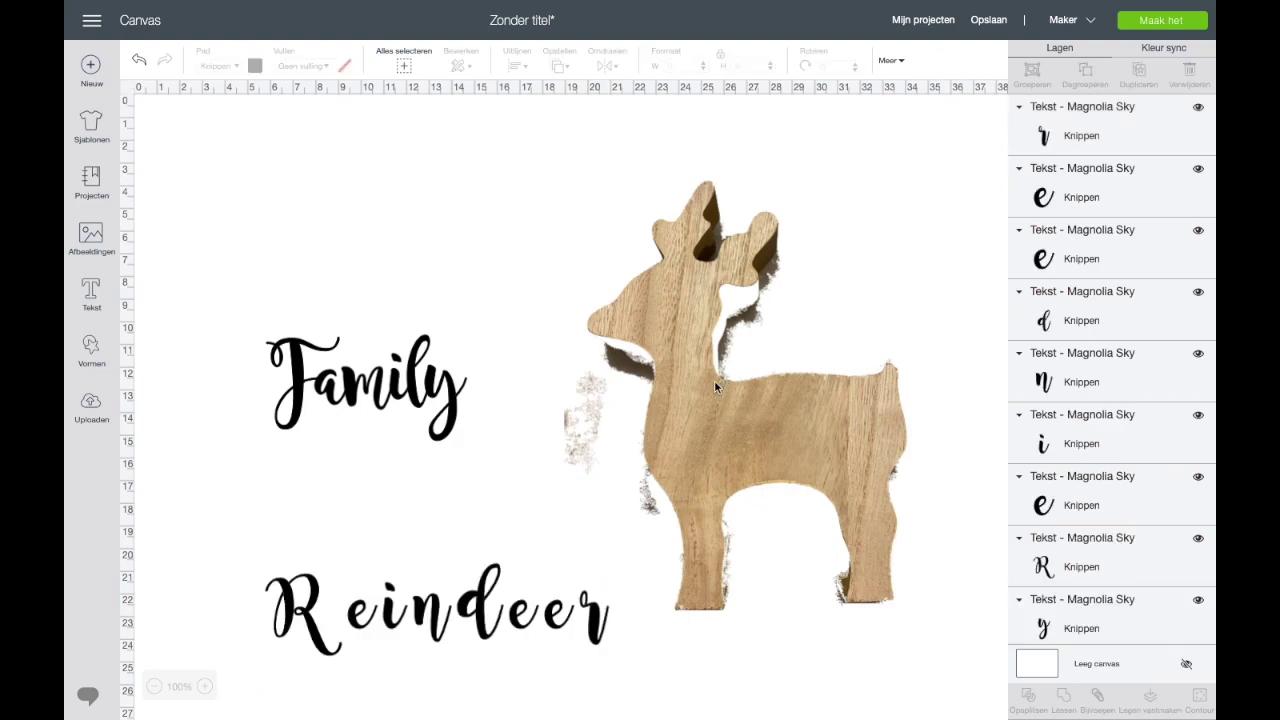
pyautogui.moveTo(347, 621); pyautogui.dragTo(381, 622)
pyautogui.moveTo(484, 614); pyautogui.dragTo(418, 613)
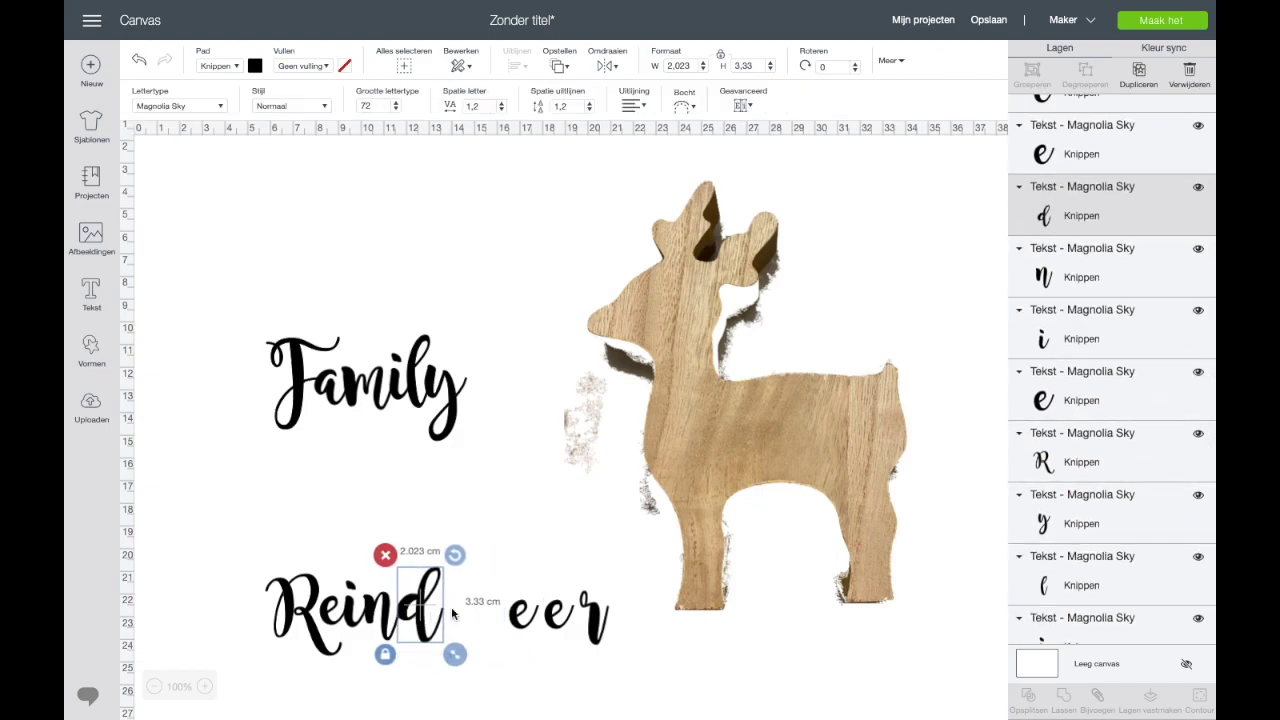
pyautogui.moveTo(512, 620); pyautogui.dragTo(446, 614)
pyautogui.moveTo(558, 612); pyautogui.dragTo(467, 610)
pyautogui.moveTo(594, 622); pyautogui.dragTo(500, 614)
pyautogui.click(542, 627)
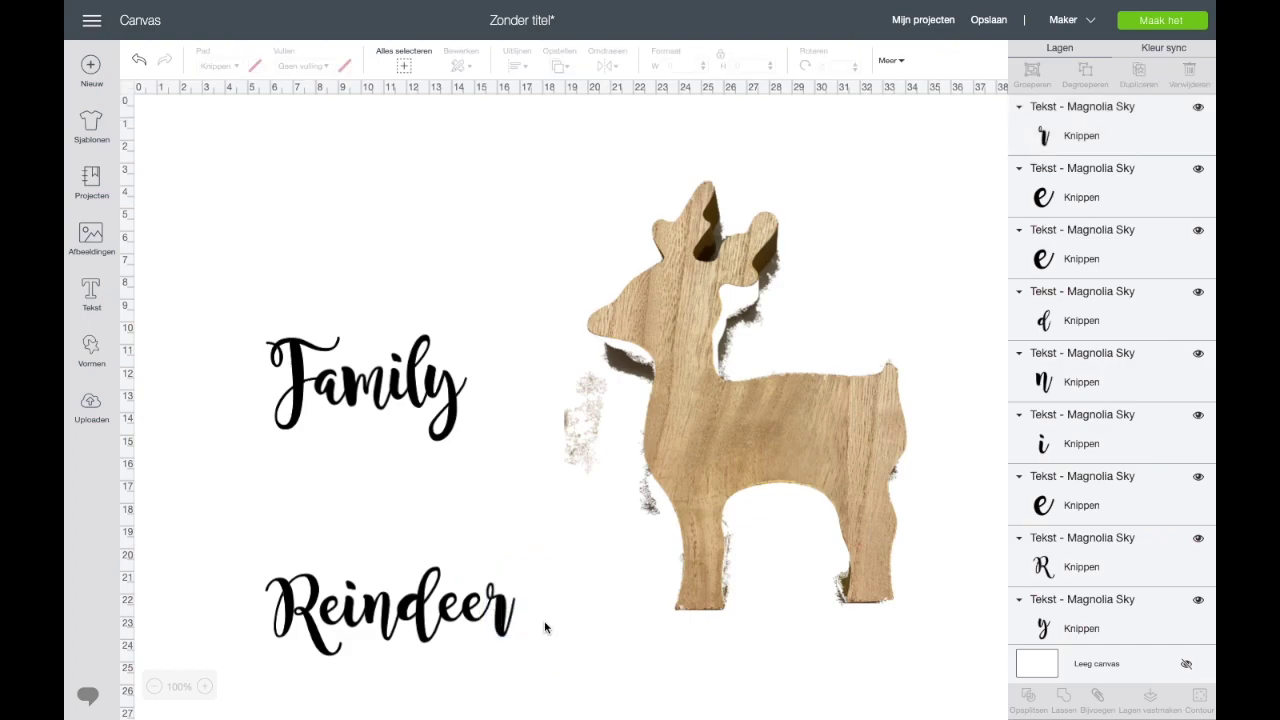
# Rotate the R of "Reindeer" by about 5 degrees and nudge it against the neighbouring e
pyautogui.click(293, 583)
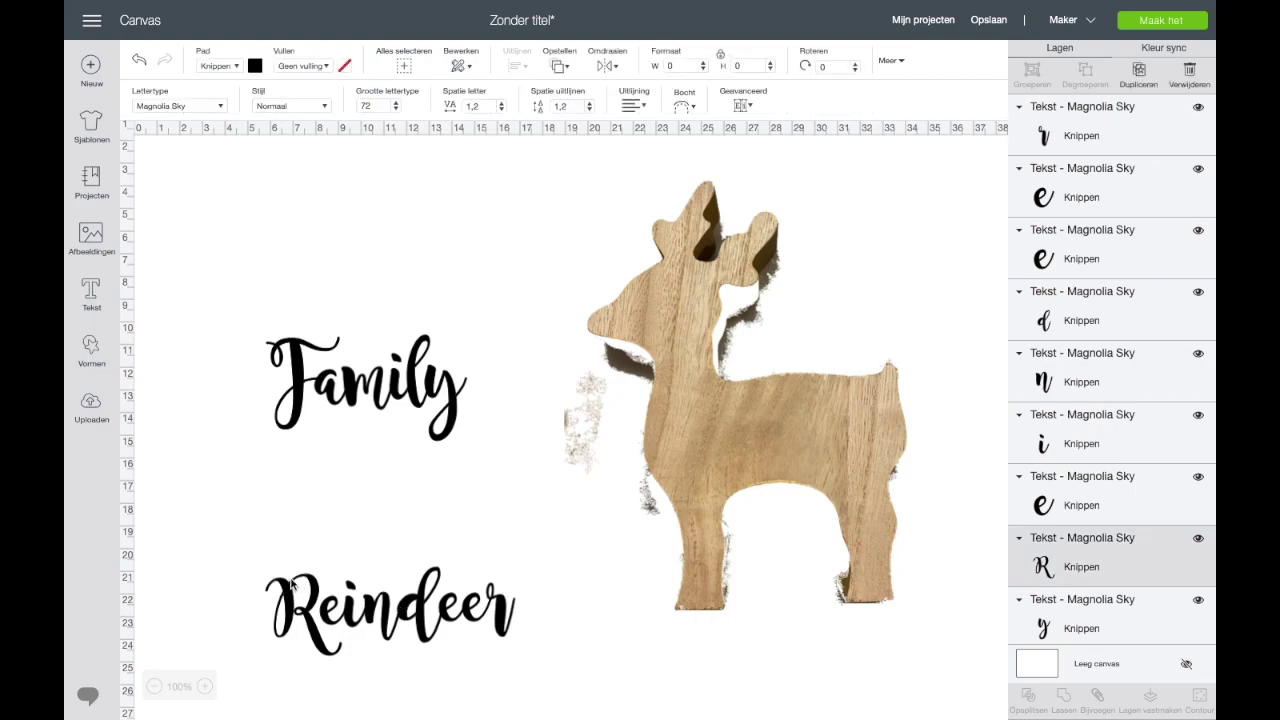
pyautogui.moveTo(361, 567); pyautogui.dragTo(365, 572)
pyautogui.moveTo(300, 606); pyautogui.dragTo(303, 606)
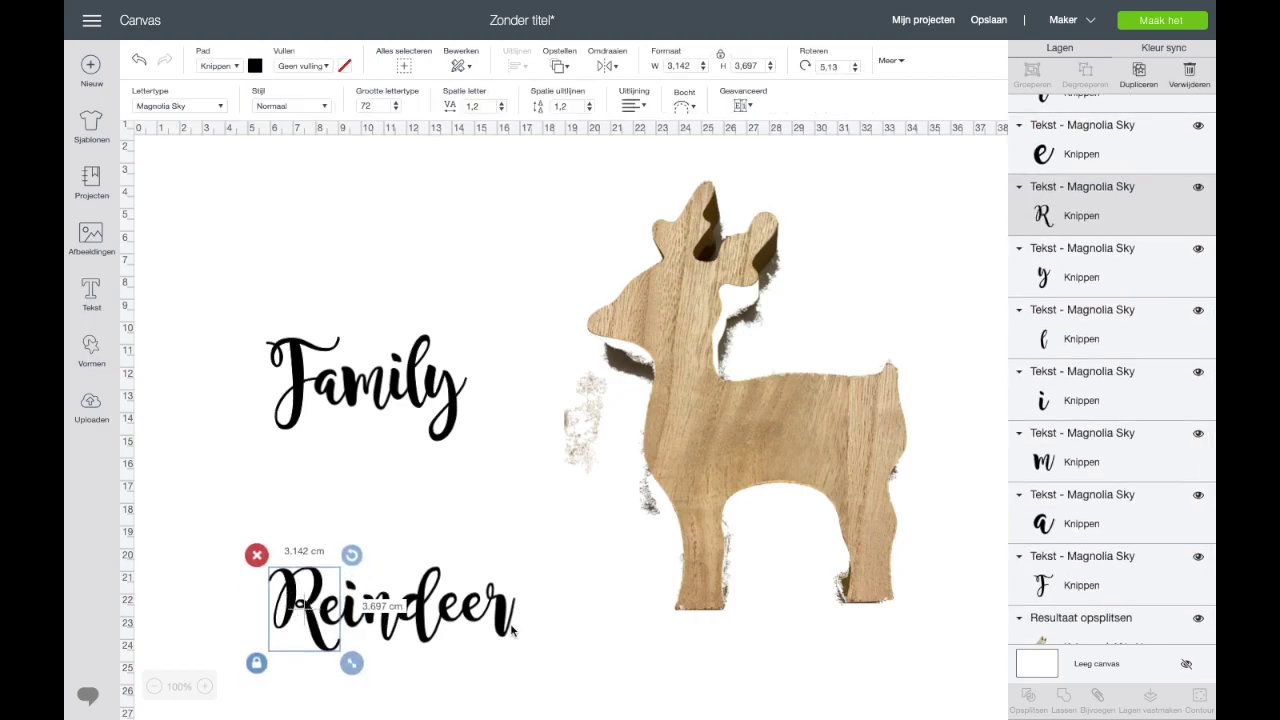
pyautogui.click(533, 631)
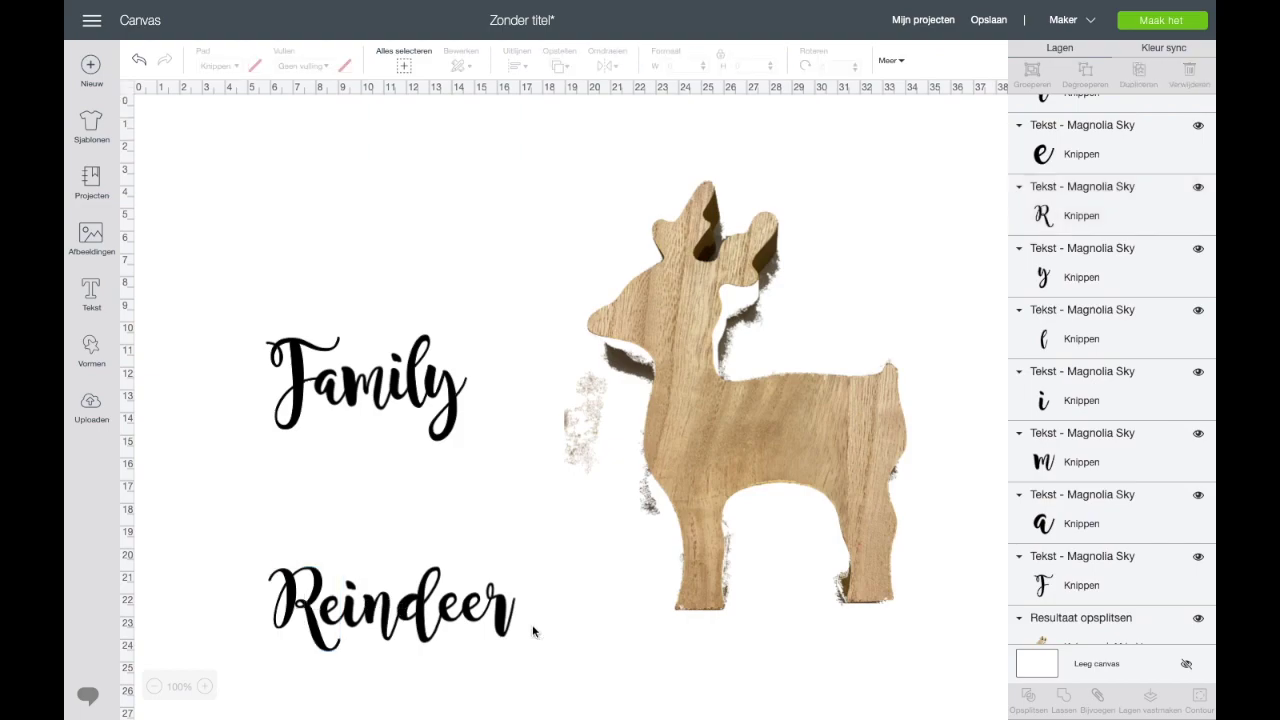
# Fine-tune the F of "Family" and group the letters of "Family" and "Reindeer" into one group per word
pyautogui.click(297, 407)
pyautogui.moveTo(351, 324); pyautogui.dragTo(347, 321)
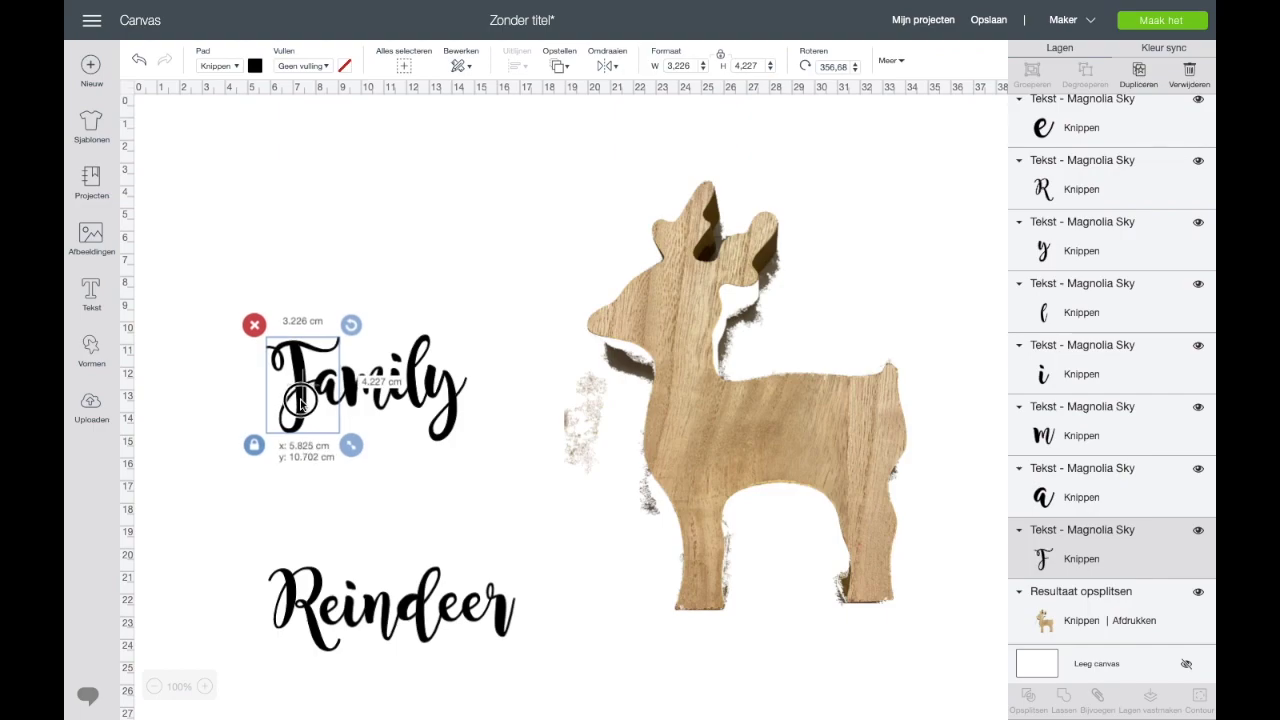
pyautogui.click(469, 482)
pyautogui.moveTo(467, 452); pyautogui.dragTo(249, 347)
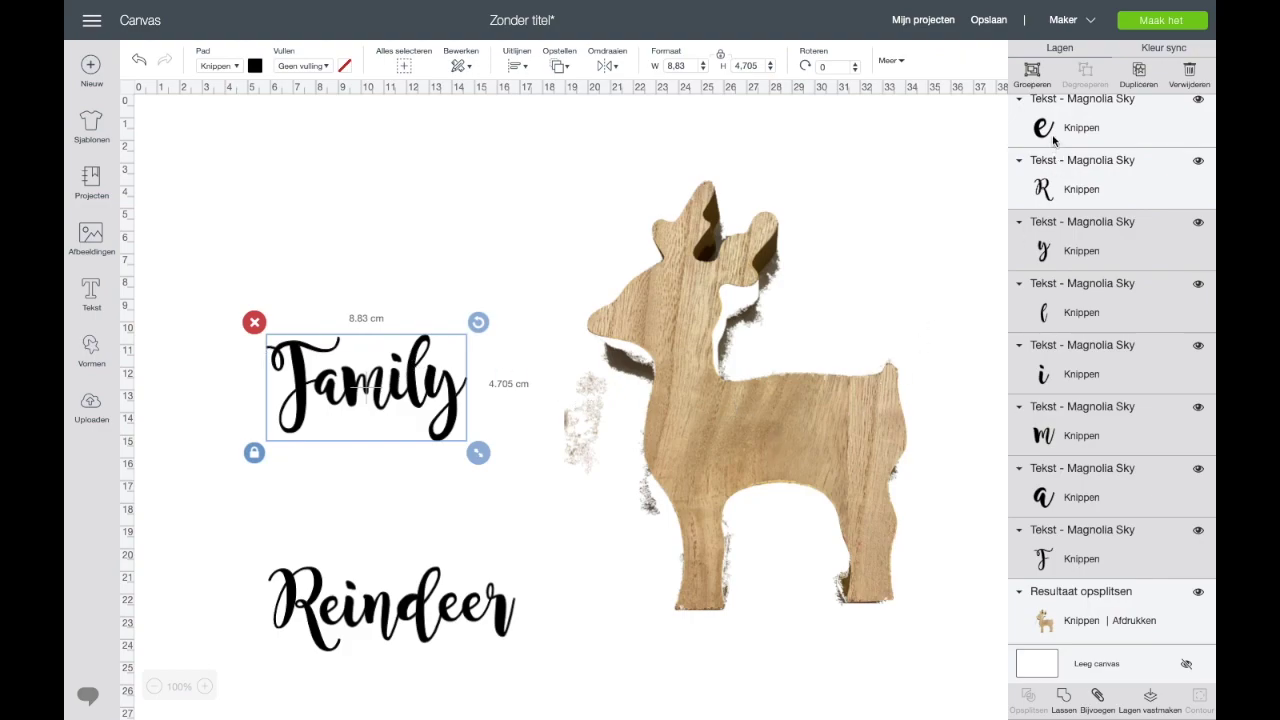
pyautogui.click(1032, 72)
pyautogui.moveTo(540, 646); pyautogui.dragTo(242, 555)
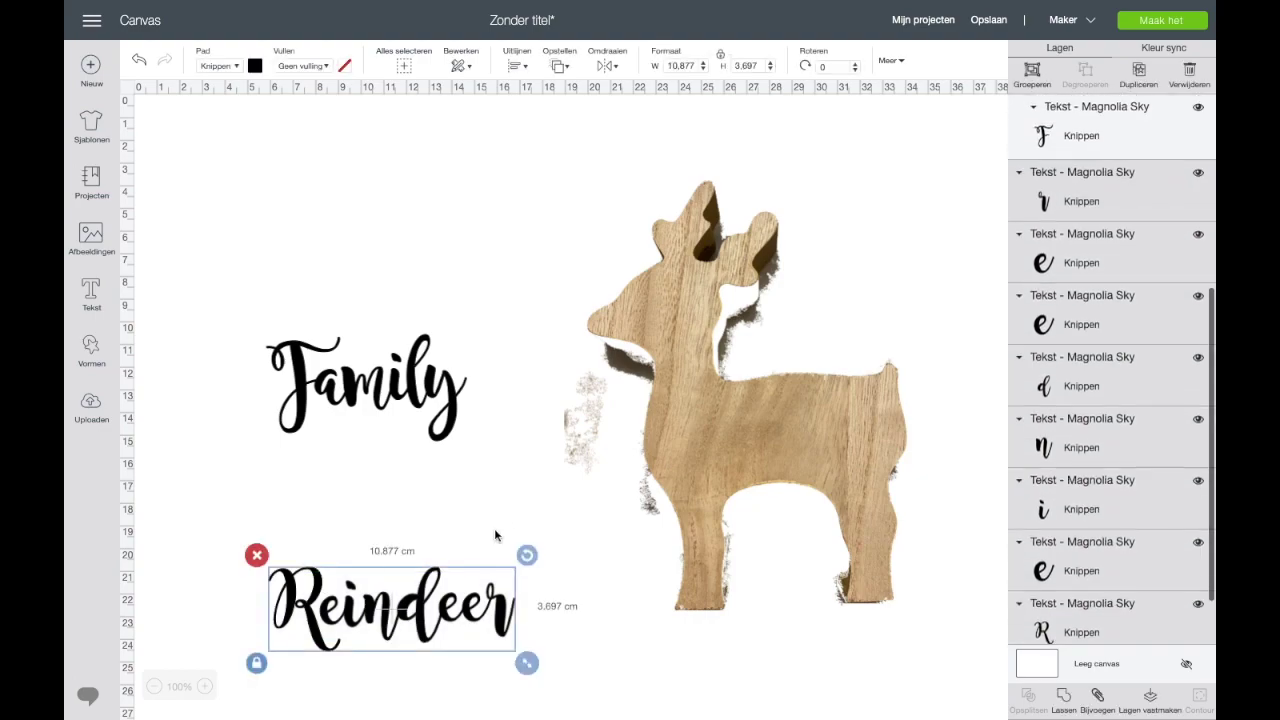
pyautogui.click(1032, 72)
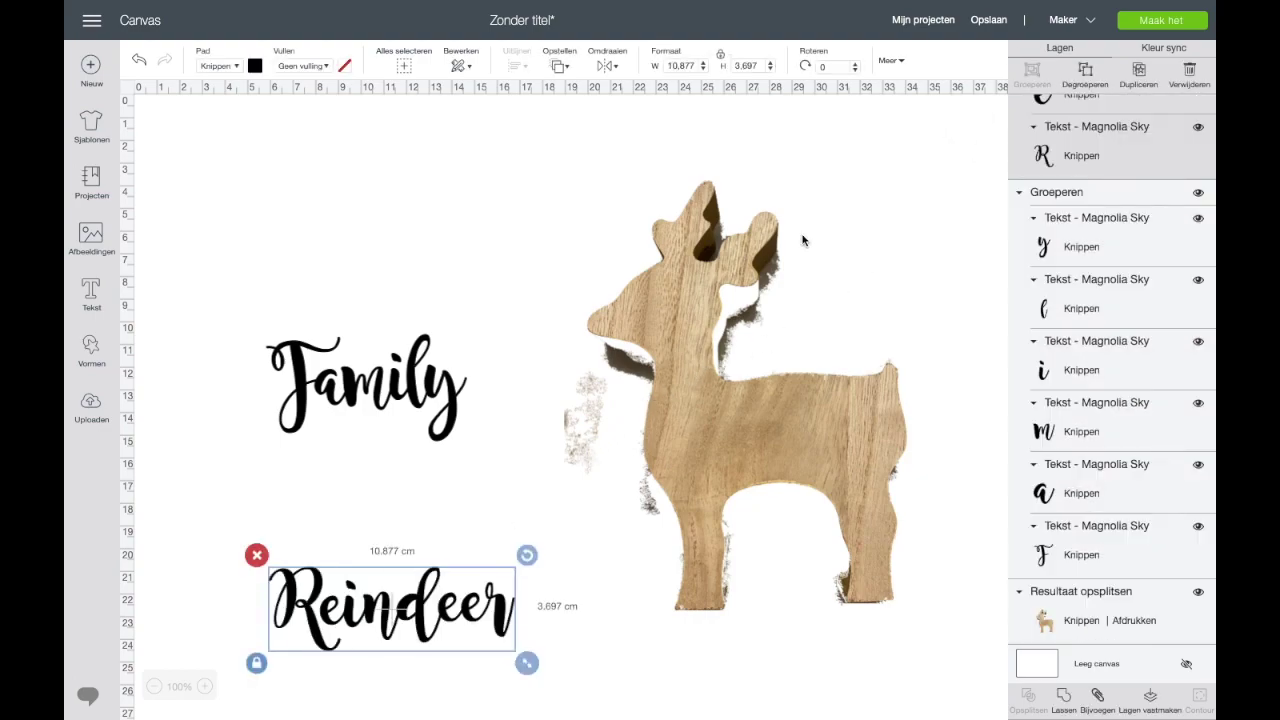
# Bring the deer photo and both words together, scaling "Family" to about 6.3 cm and "Reindeer" to about 8.4 cm wide on the deer's body
pyautogui.moveTo(747, 456)
pyautogui.mouseDown()
pyautogui.moveTo(609, 423)
pyautogui.moveTo(512, 418)
pyautogui.mouseUp()
pyautogui.moveTo(408, 381); pyautogui.dragTo(571, 378)
pyautogui.moveTo(650, 458); pyautogui.dragTo(555, 406)
pyautogui.click(505, 622)
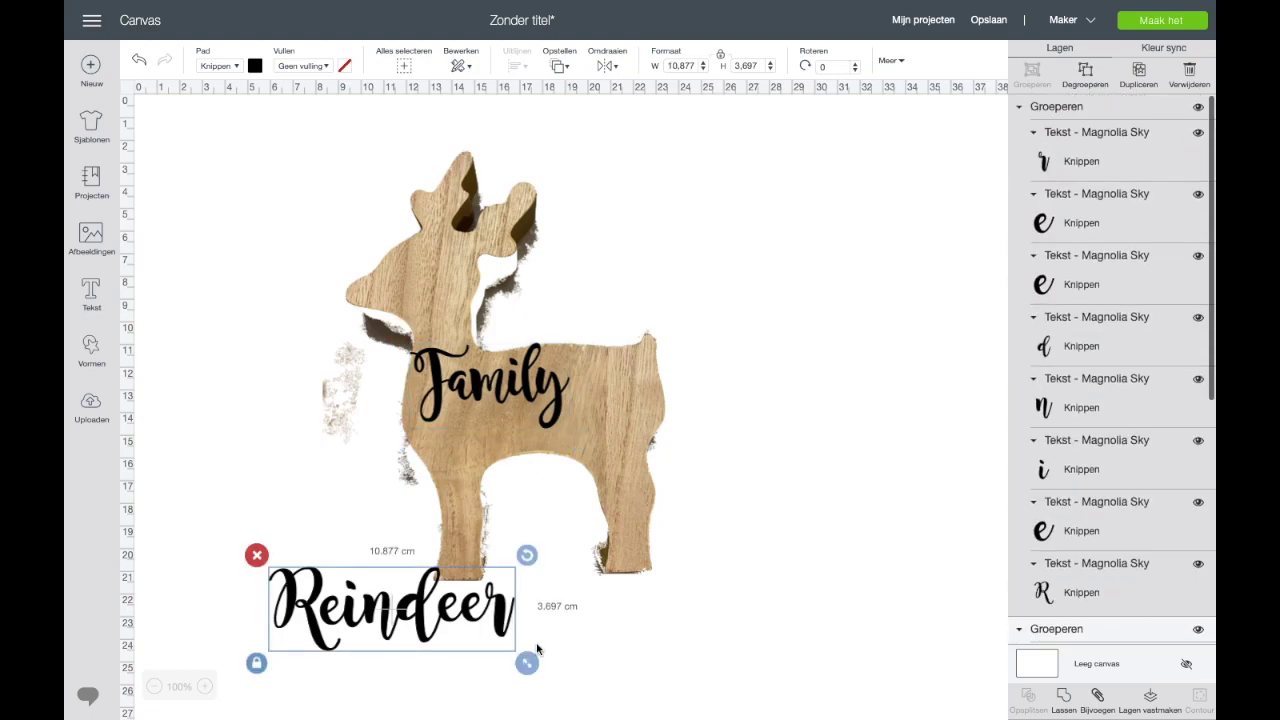
pyautogui.moveTo(526, 662); pyautogui.dragTo(634, 436)
# Ungroup "Family" into separate letters, rotate the F to about 349.4 degrees and shift it slightly down
pyautogui.click(474, 377)
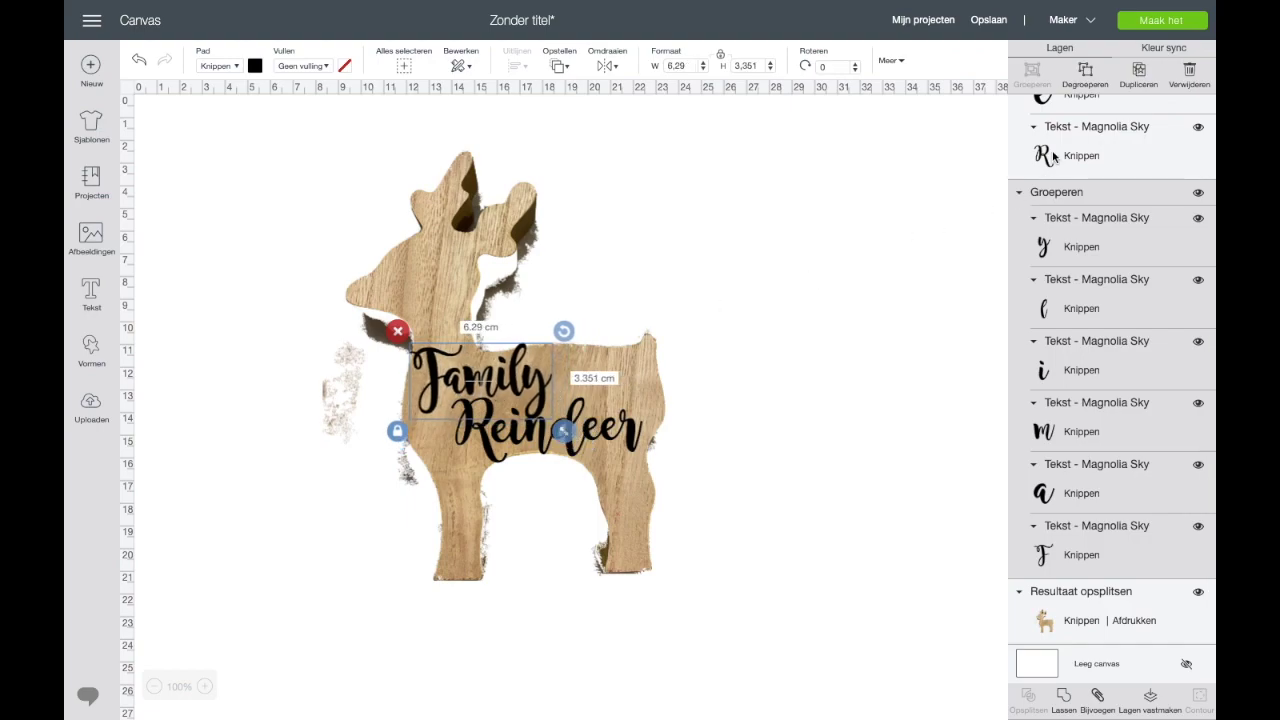
pyautogui.click(1085, 73)
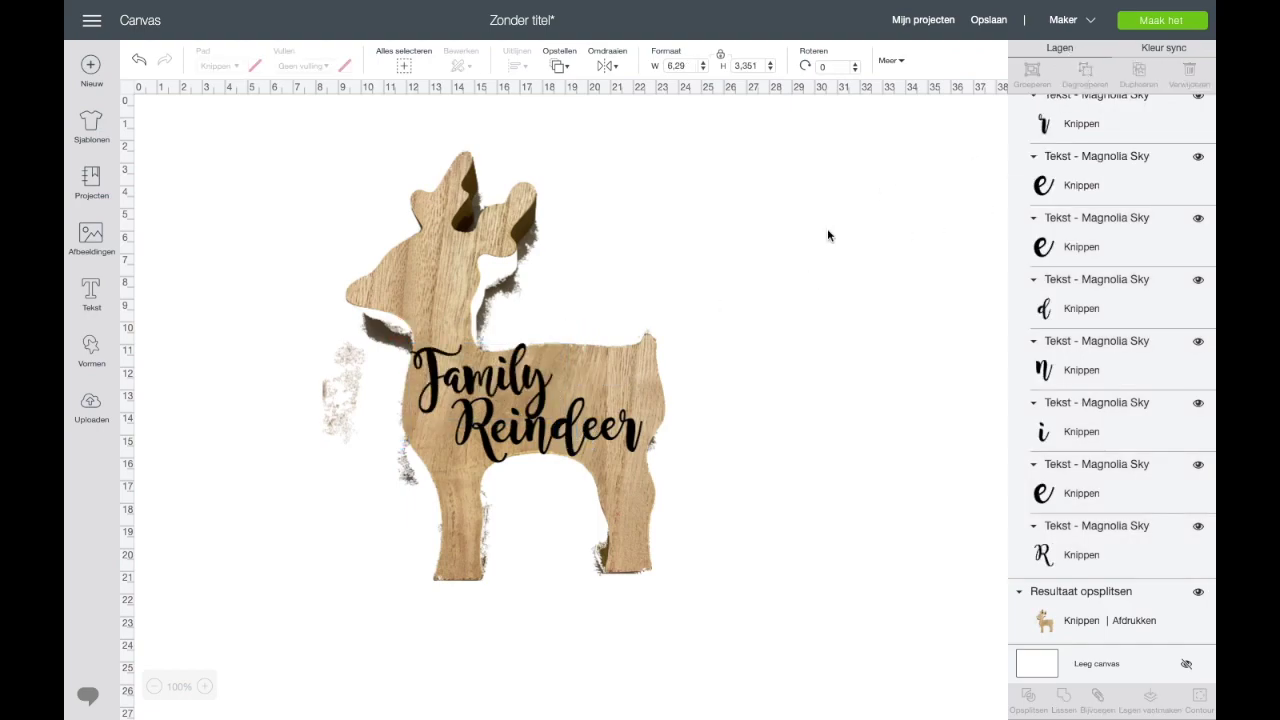
pyautogui.click(437, 370)
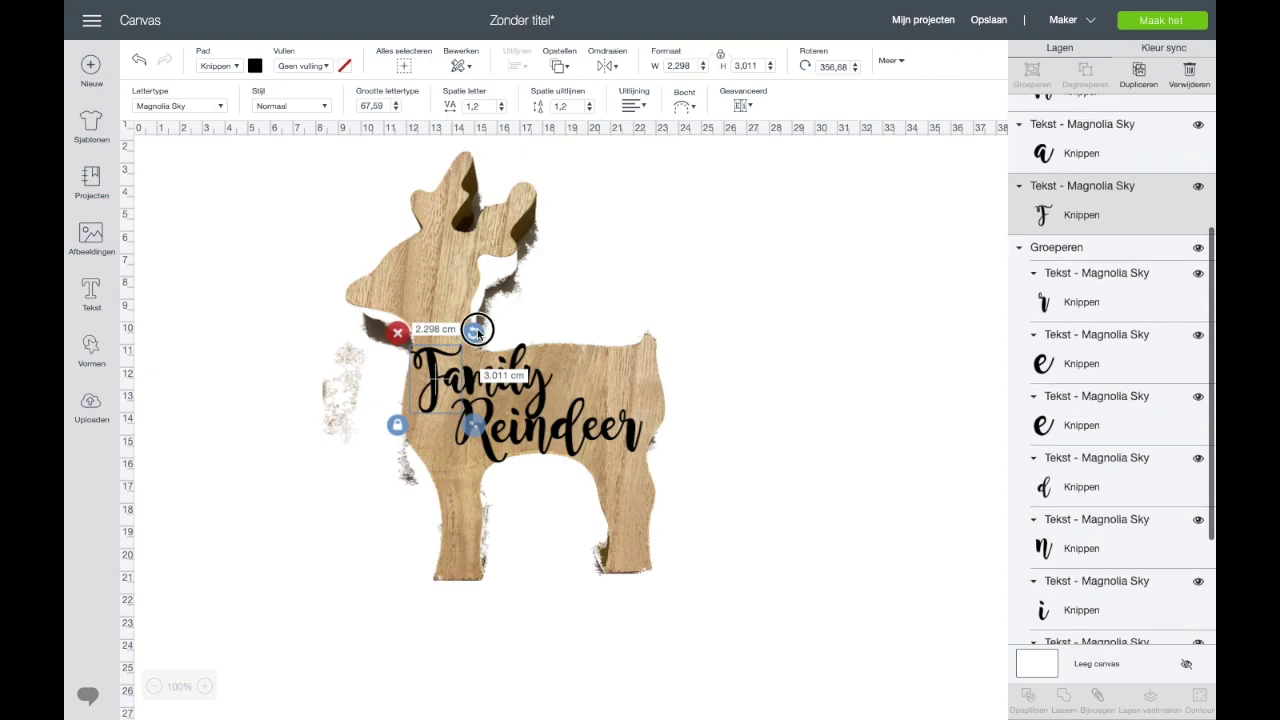
pyautogui.moveTo(442, 384); pyautogui.dragTo(438, 395)
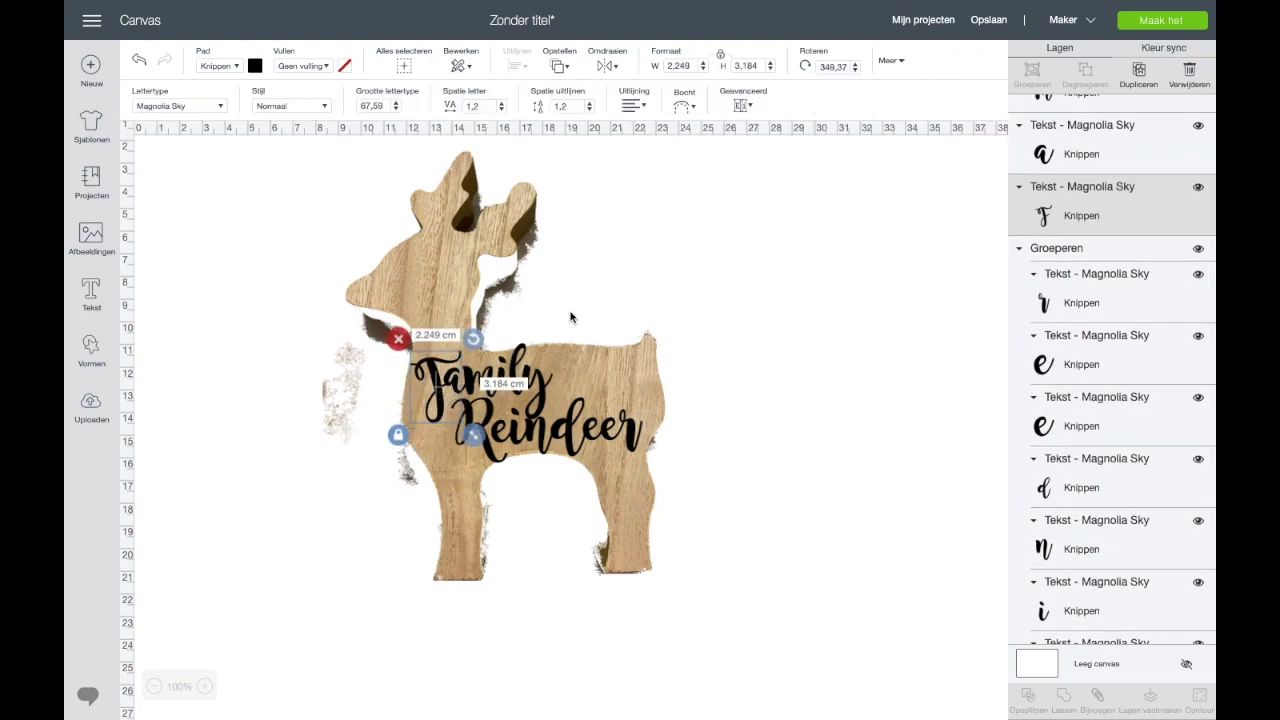
pyautogui.click(573, 318)
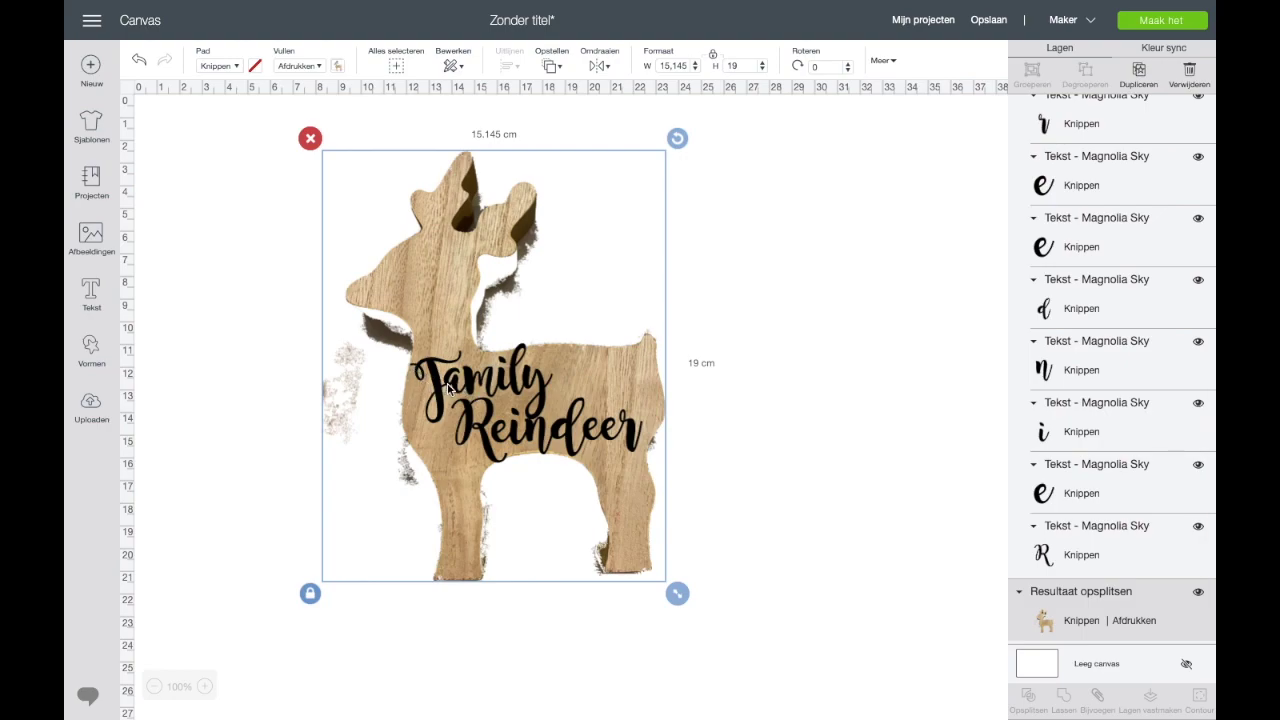
# Adjust the a of "Family" so that it sits against the tilted F
pyautogui.click(449, 388)
pyautogui.click(449, 388)
pyautogui.moveTo(480, 360); pyautogui.dragTo(466, 388)
pyautogui.click(582, 373)
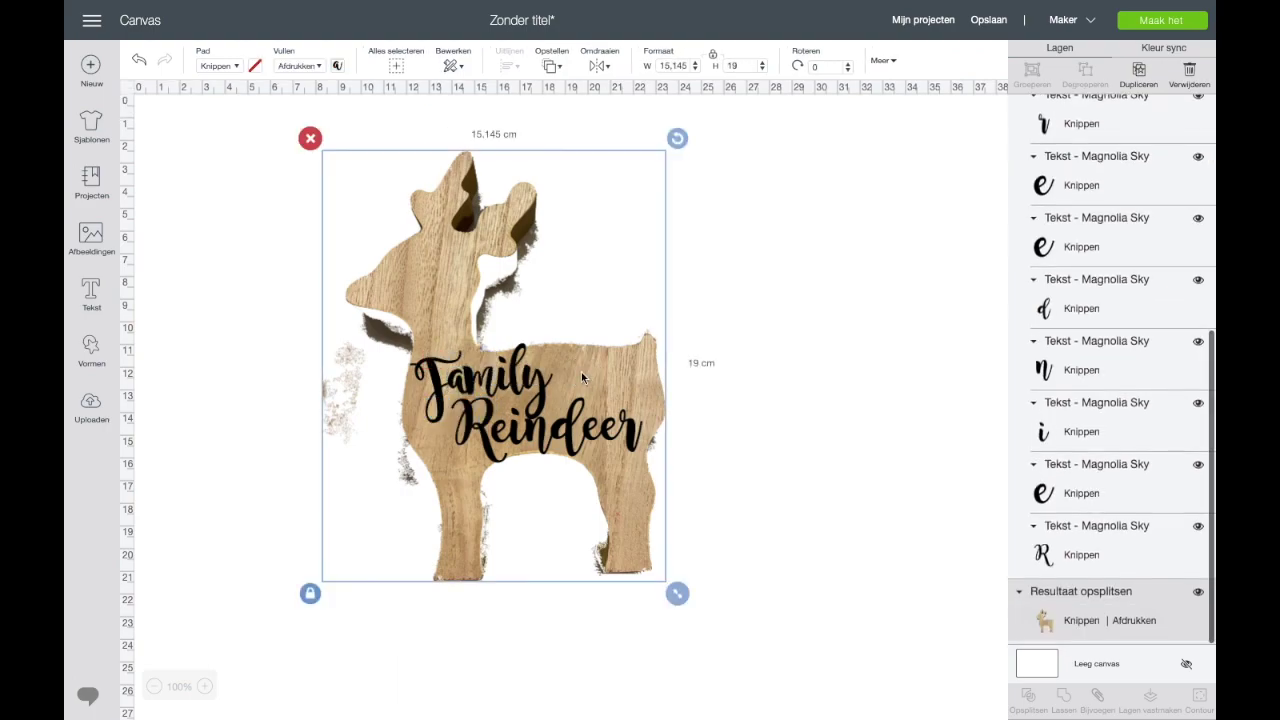
# Shift the y, l, i and m of "Family" to the right to open a gap after the a
pyautogui.moveTo(581, 372); pyautogui.dragTo(557, 377)
pyautogui.click(557, 377)
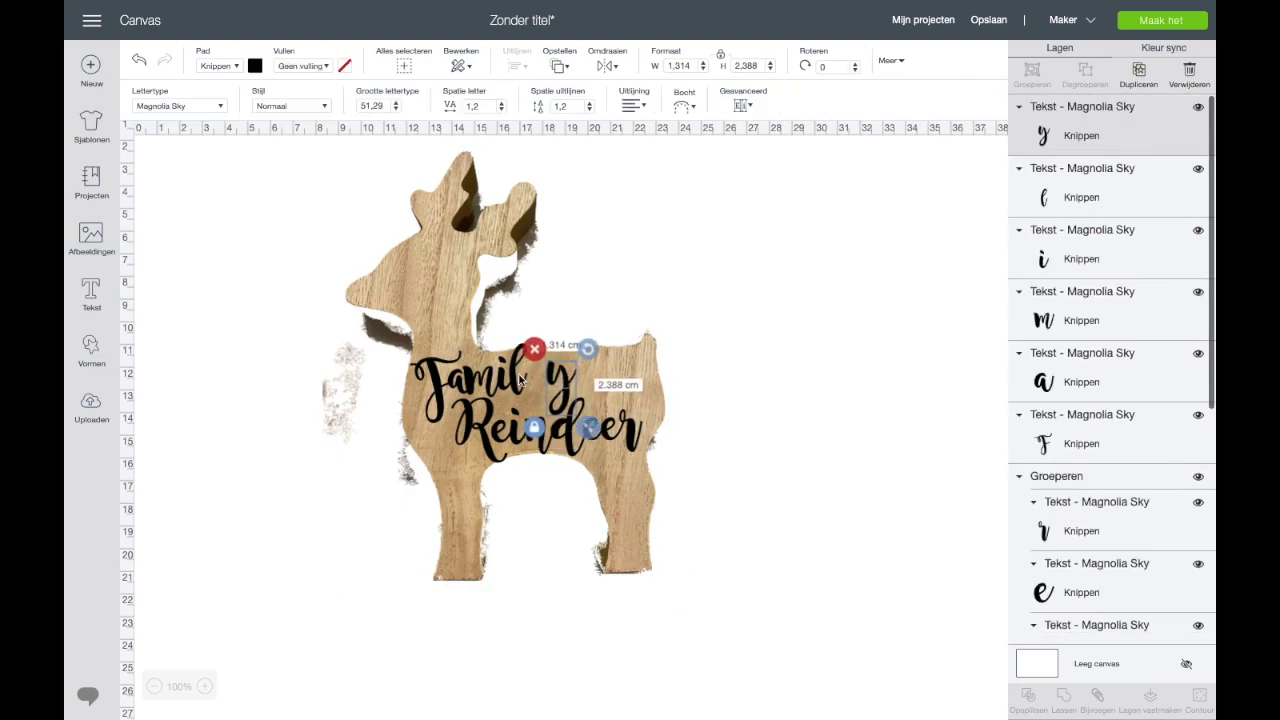
pyautogui.click(513, 378)
pyautogui.click(513, 378)
pyautogui.click(506, 374)
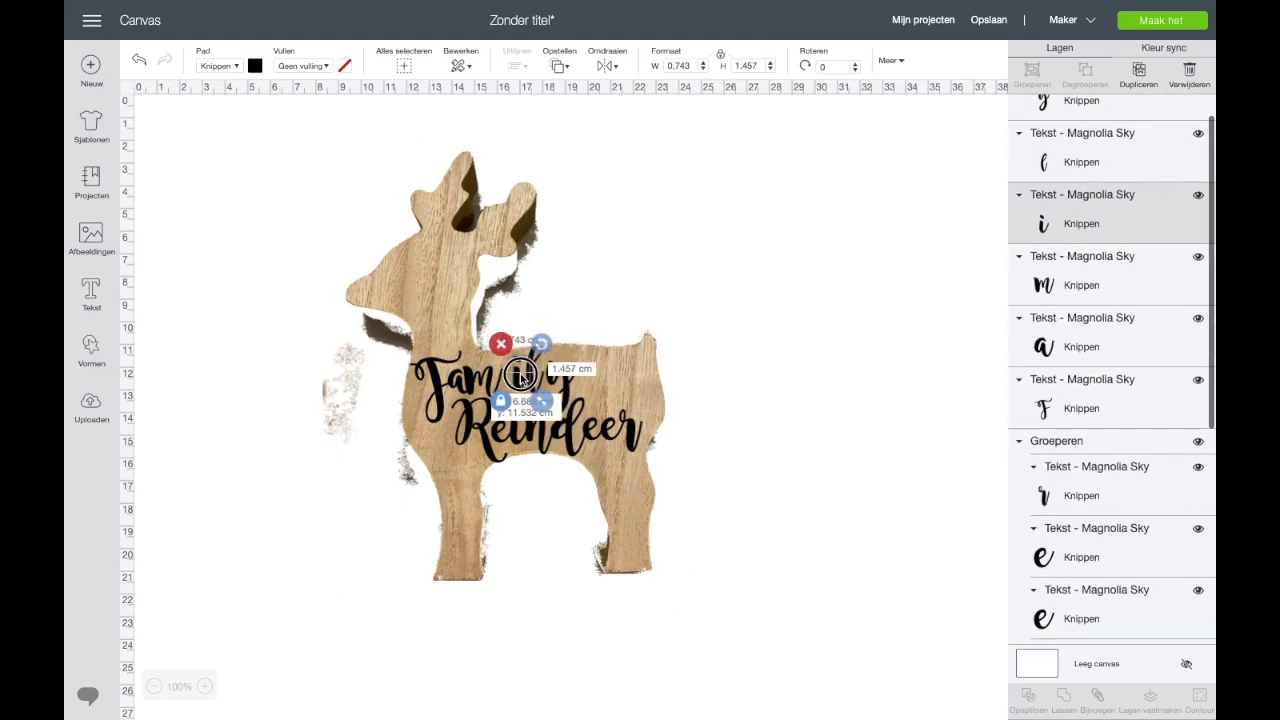
pyautogui.moveTo(505, 375); pyautogui.dragTo(471, 383)
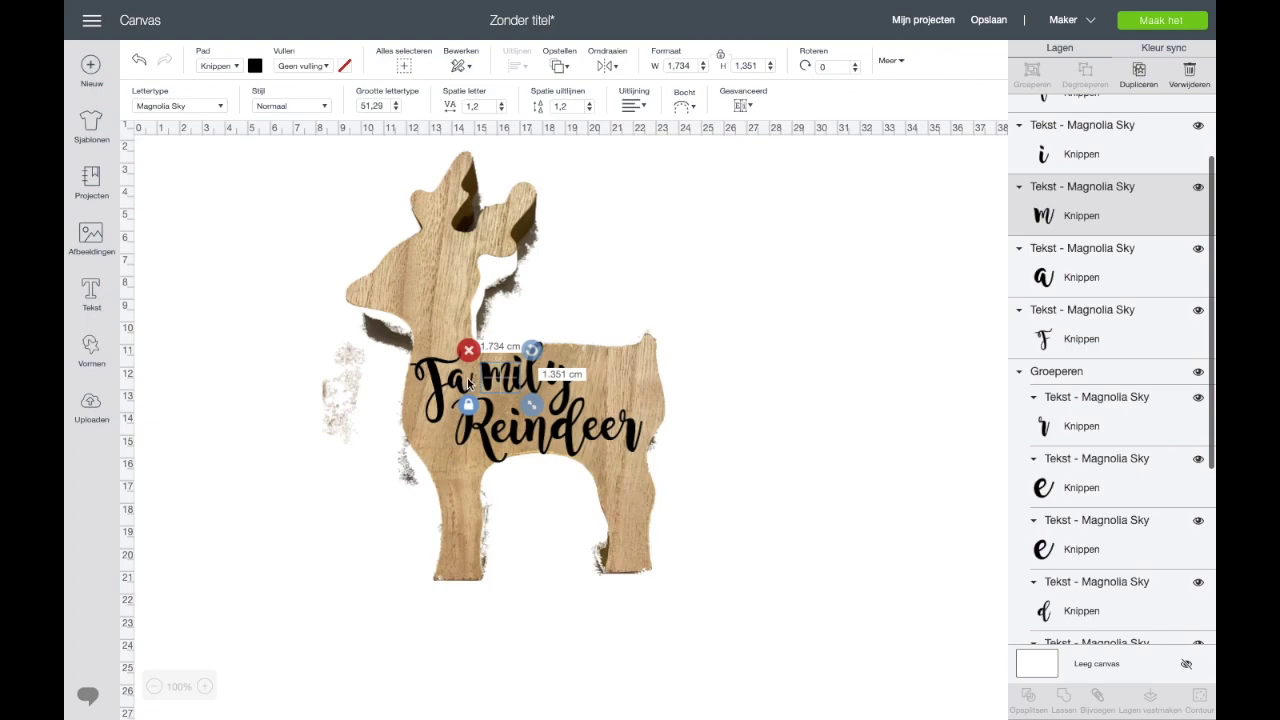
# Refine the a of "Family" beside the F, rotate the m to about 356.7 degrees and join it to the a
pyautogui.click(480, 378)
pyautogui.moveTo(484, 356)
pyautogui.mouseDown()
pyautogui.moveTo(463, 382)
pyautogui.moveTo(484, 357)
pyautogui.moveTo(484, 376)
pyautogui.mouseUp()
pyautogui.click(567, 323)
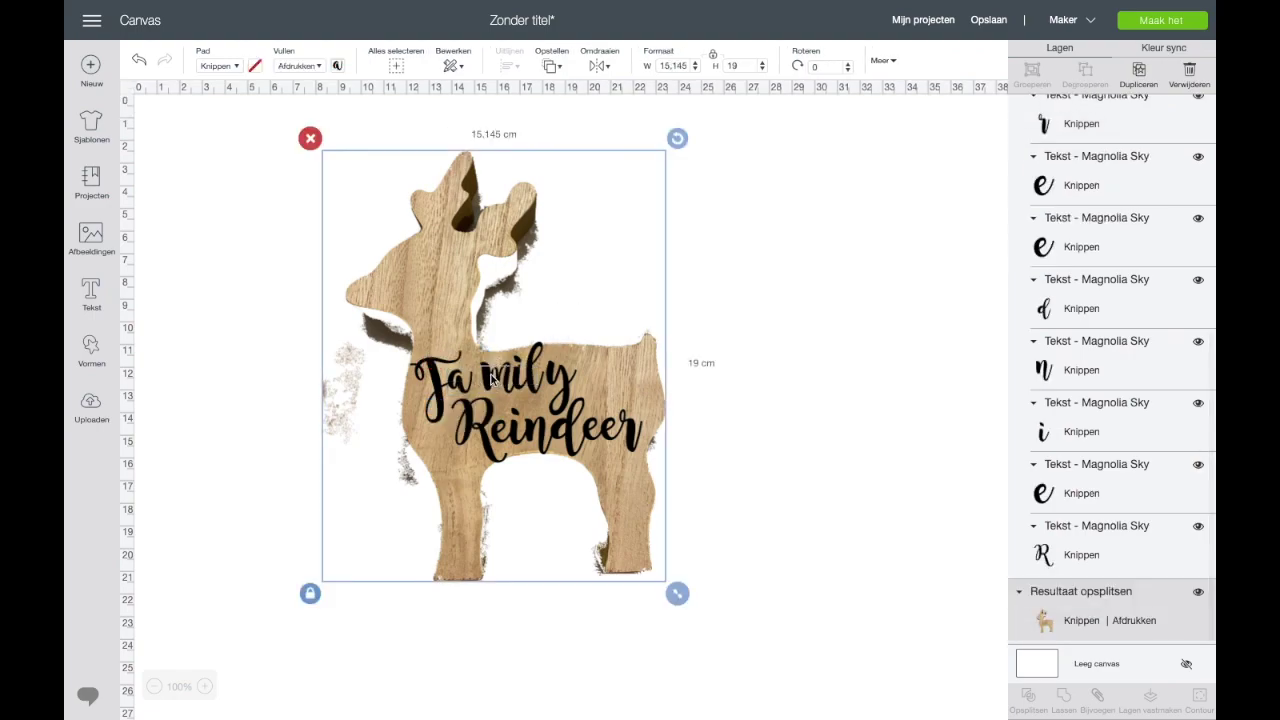
pyautogui.click(487, 378)
pyautogui.moveTo(487, 378)
pyautogui.mouseDown()
pyautogui.moveTo(474, 378)
pyautogui.moveTo(529, 358)
pyautogui.moveTo(484, 372)
pyautogui.mouseUp()
pyautogui.click(515, 390)
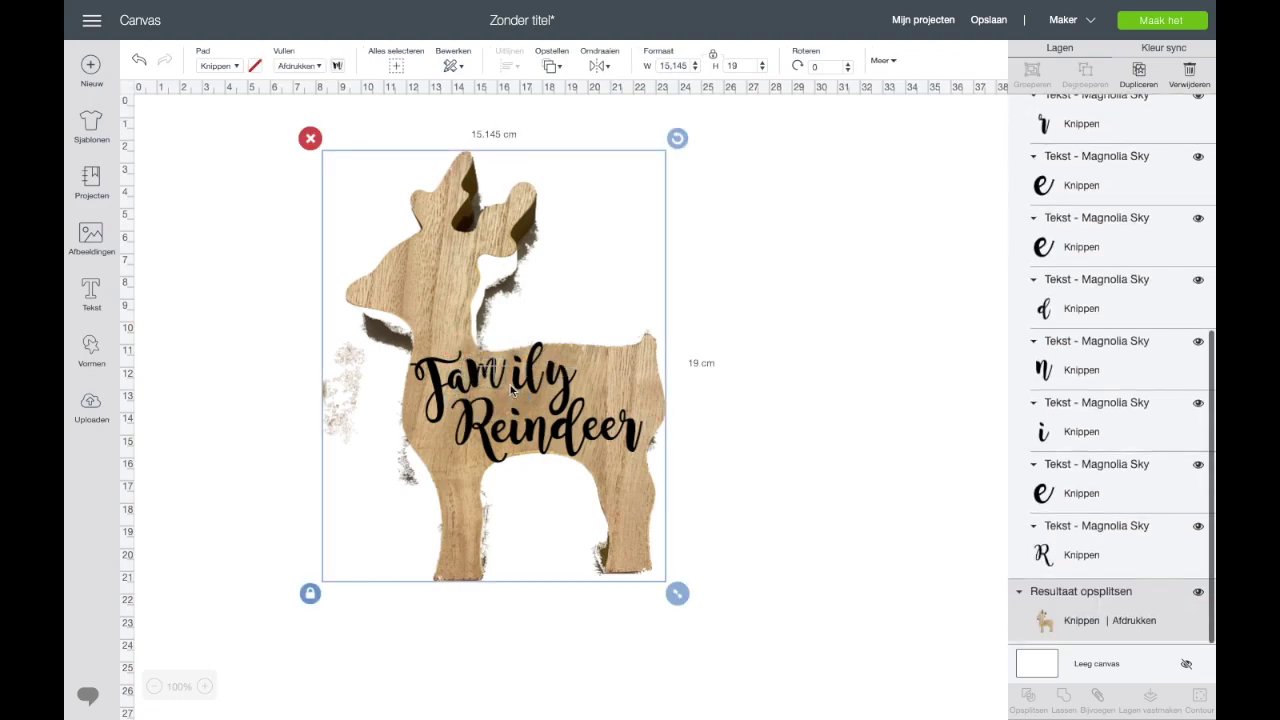
# Move the i of "Family" against the m and fine-tune the joins between the a, m and i
pyautogui.click(512, 378)
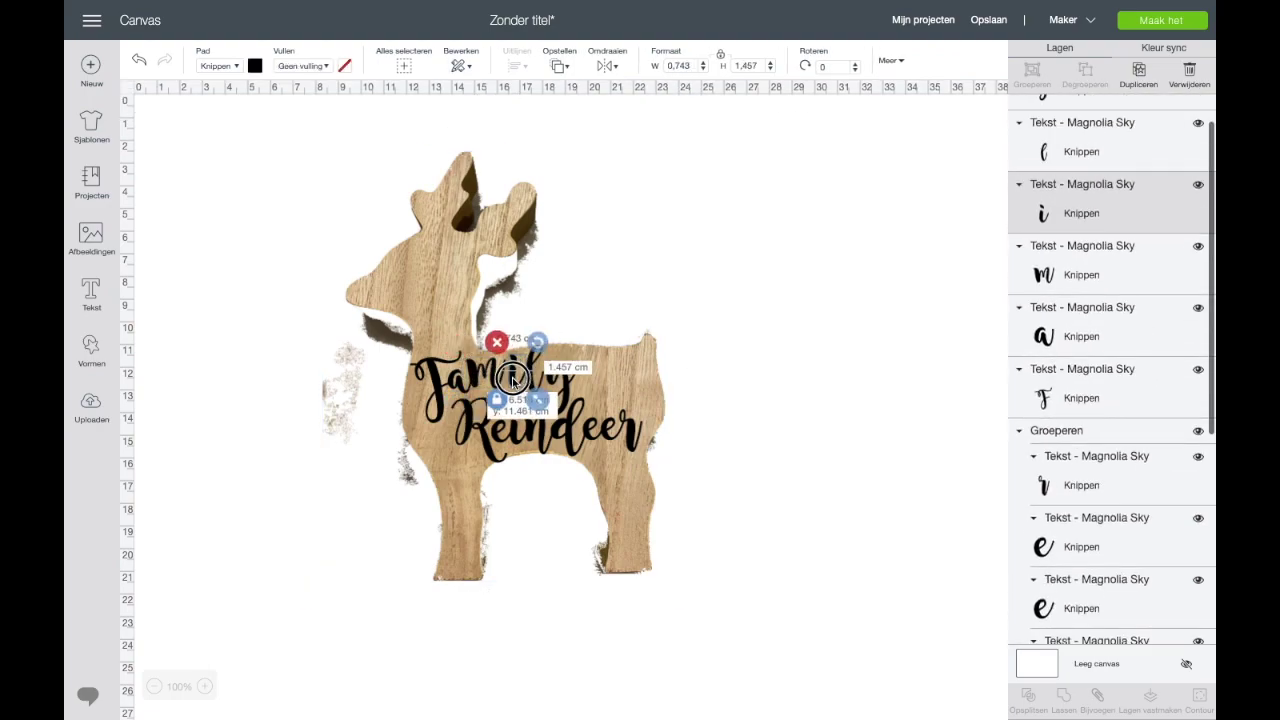
pyautogui.moveTo(508, 373); pyautogui.dragTo(510, 376)
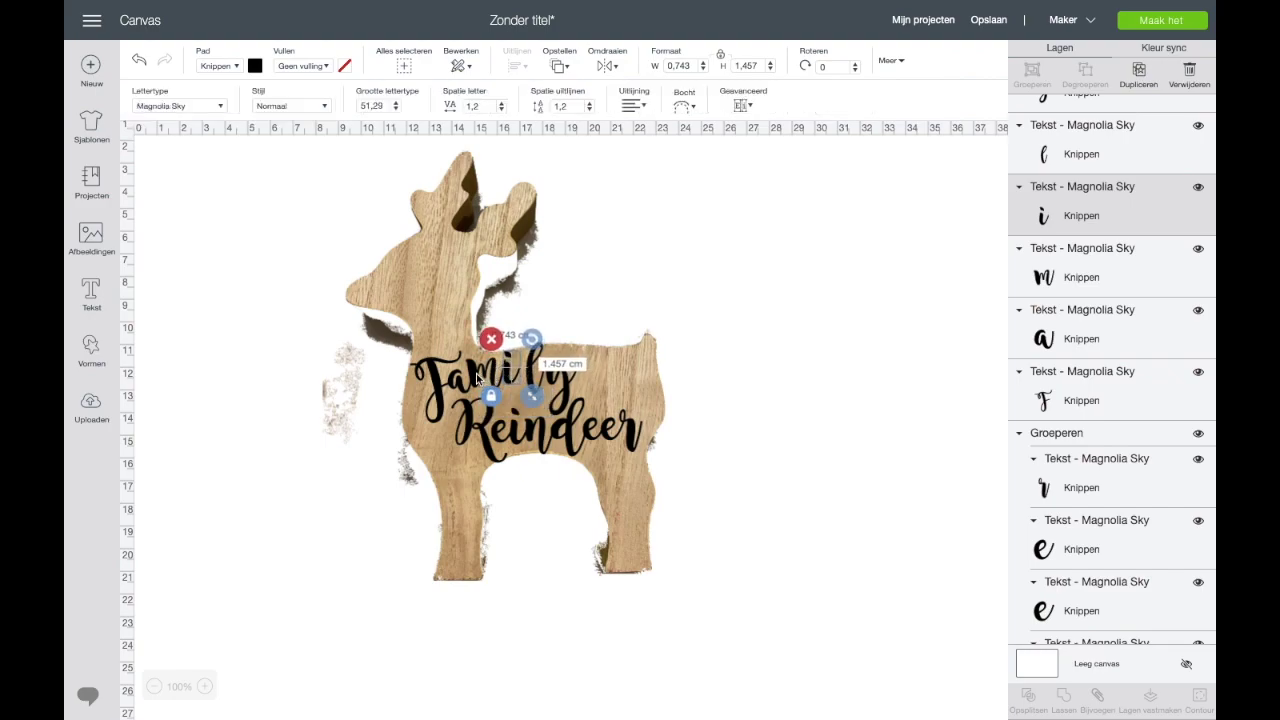
pyautogui.click(485, 376)
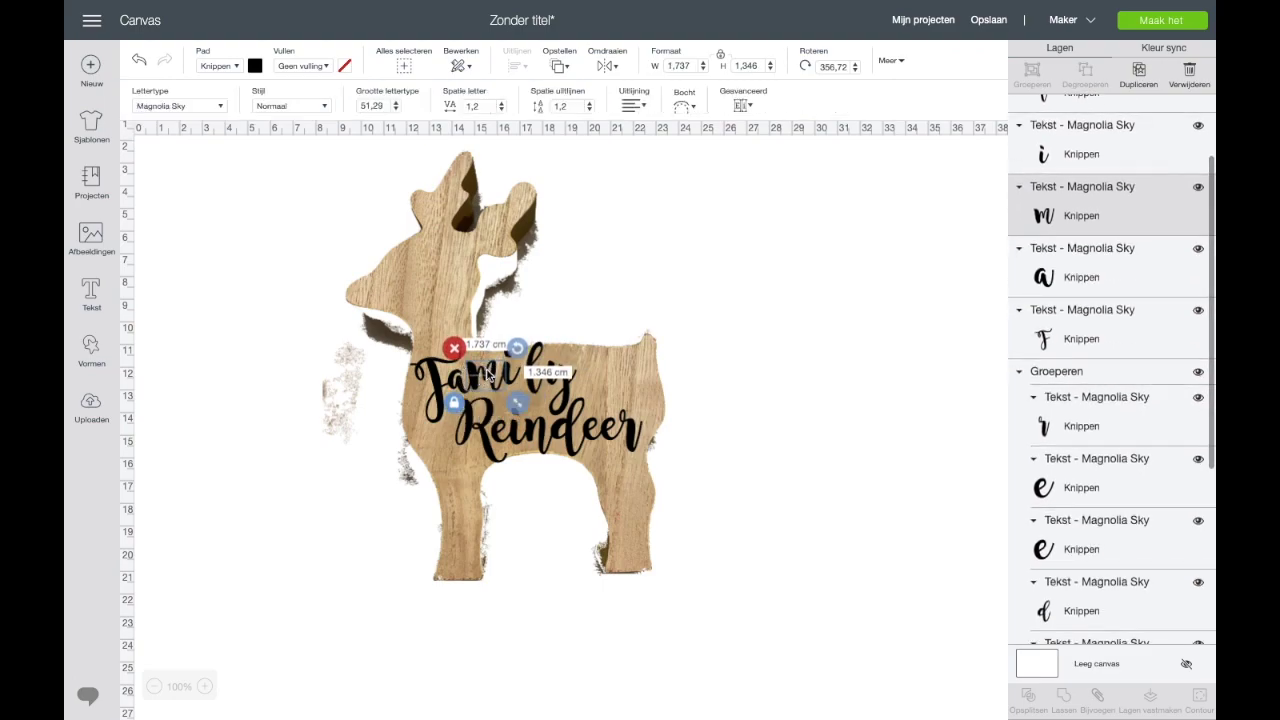
pyautogui.click(530, 343)
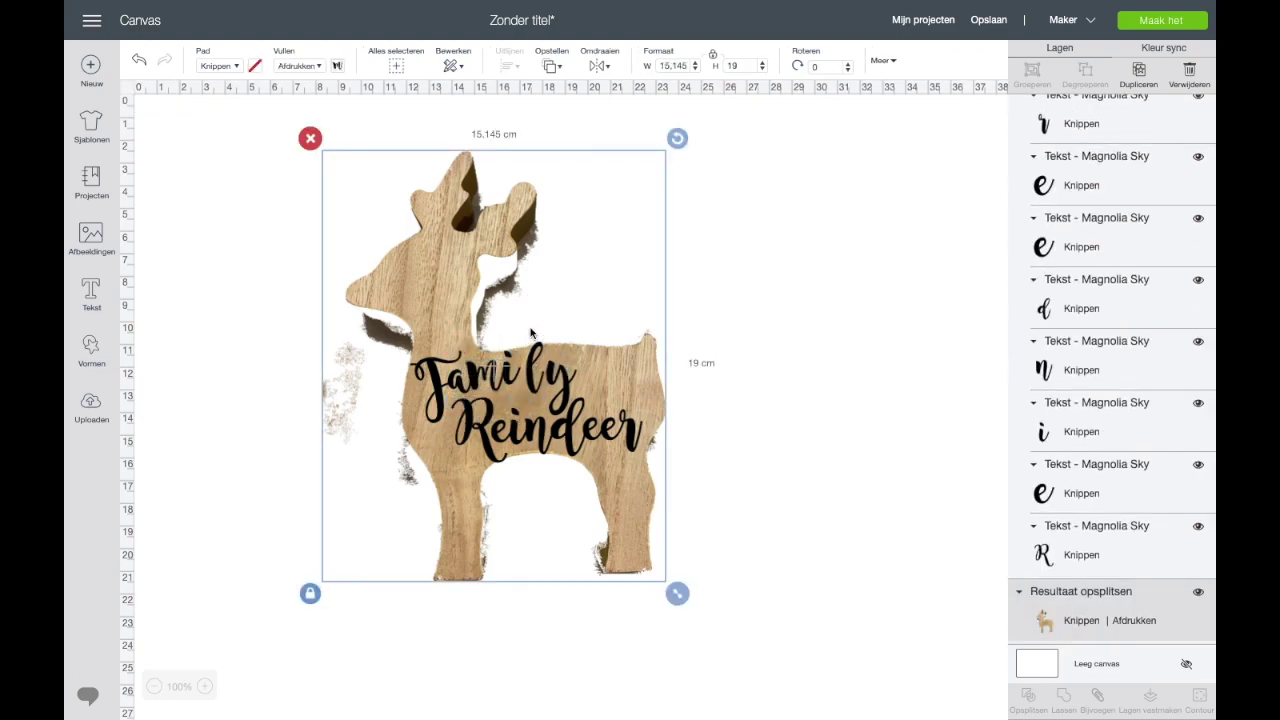
pyautogui.click(507, 376)
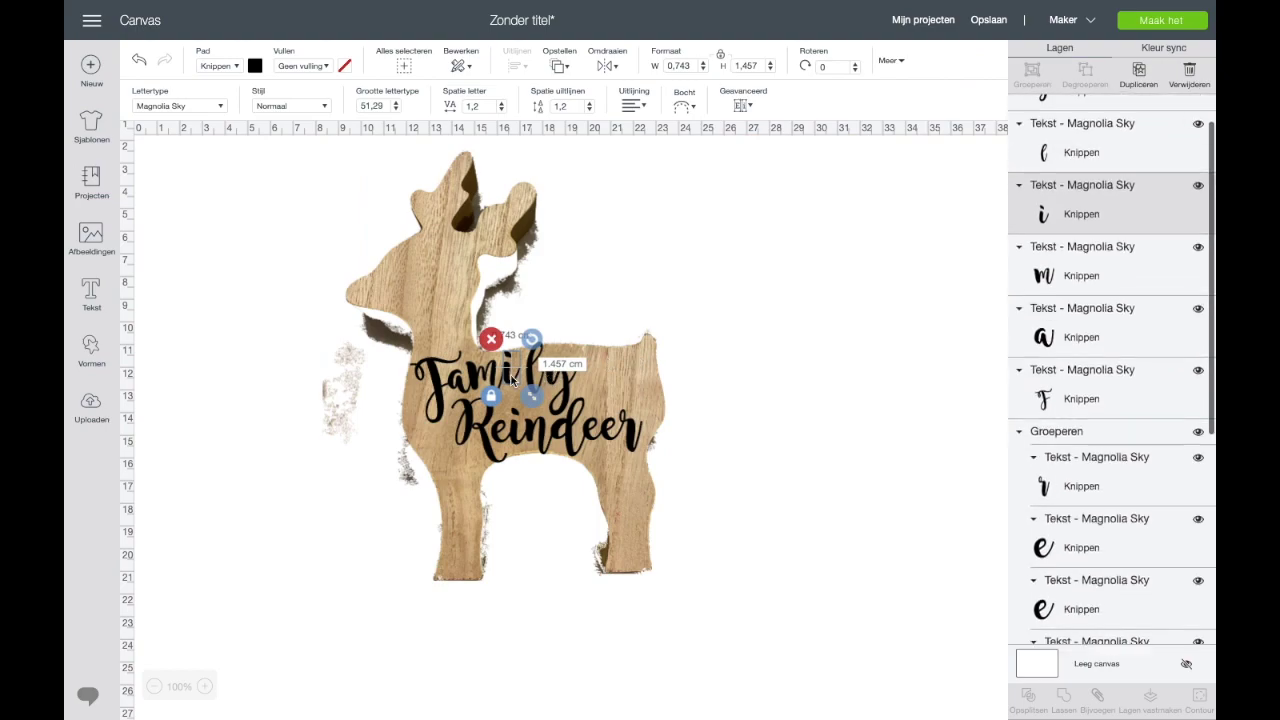
pyautogui.moveTo(507, 376); pyautogui.dragTo(477, 379)
pyautogui.click(478, 378)
# Move the l and y of "Family" back against the i to close up the word
pyautogui.click(533, 370)
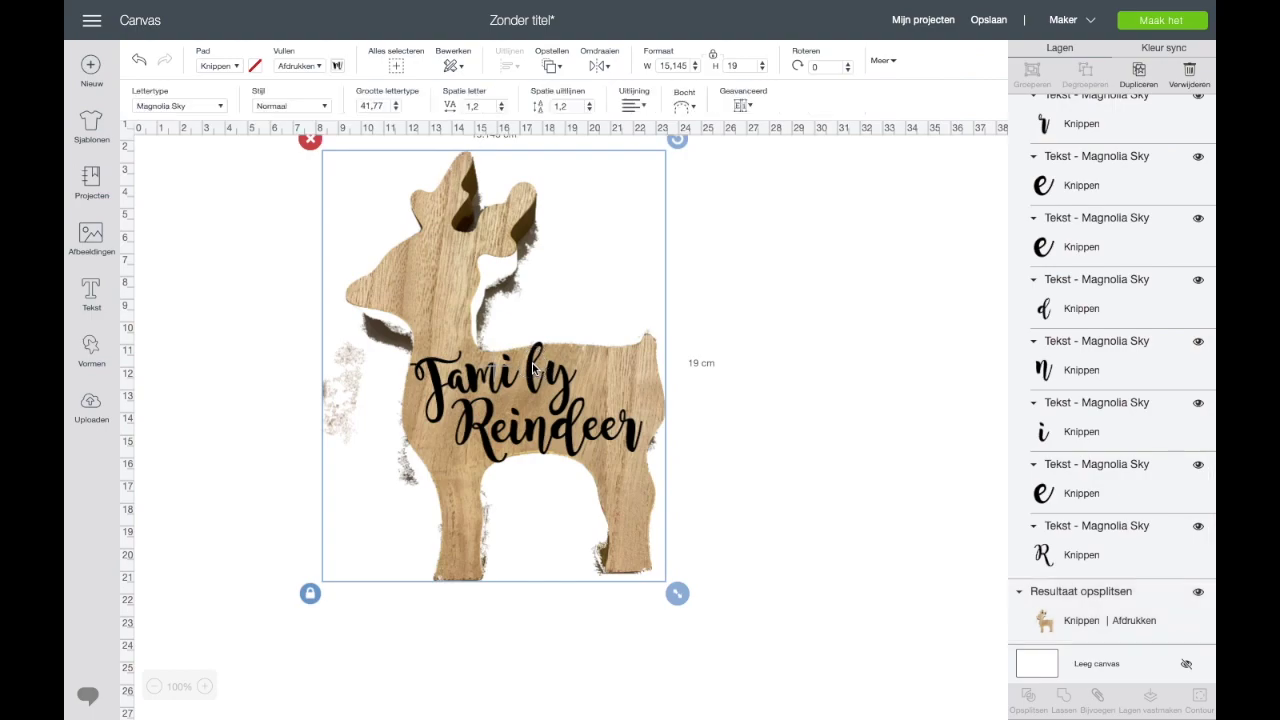
pyautogui.click(533, 370)
pyautogui.moveTo(533, 370)
pyautogui.mouseDown()
pyautogui.moveTo(522, 370)
pyautogui.moveTo(541, 399)
pyautogui.moveTo(520, 378)
pyautogui.moveTo(566, 379)
pyautogui.moveTo(551, 381)
pyautogui.mouseUp()
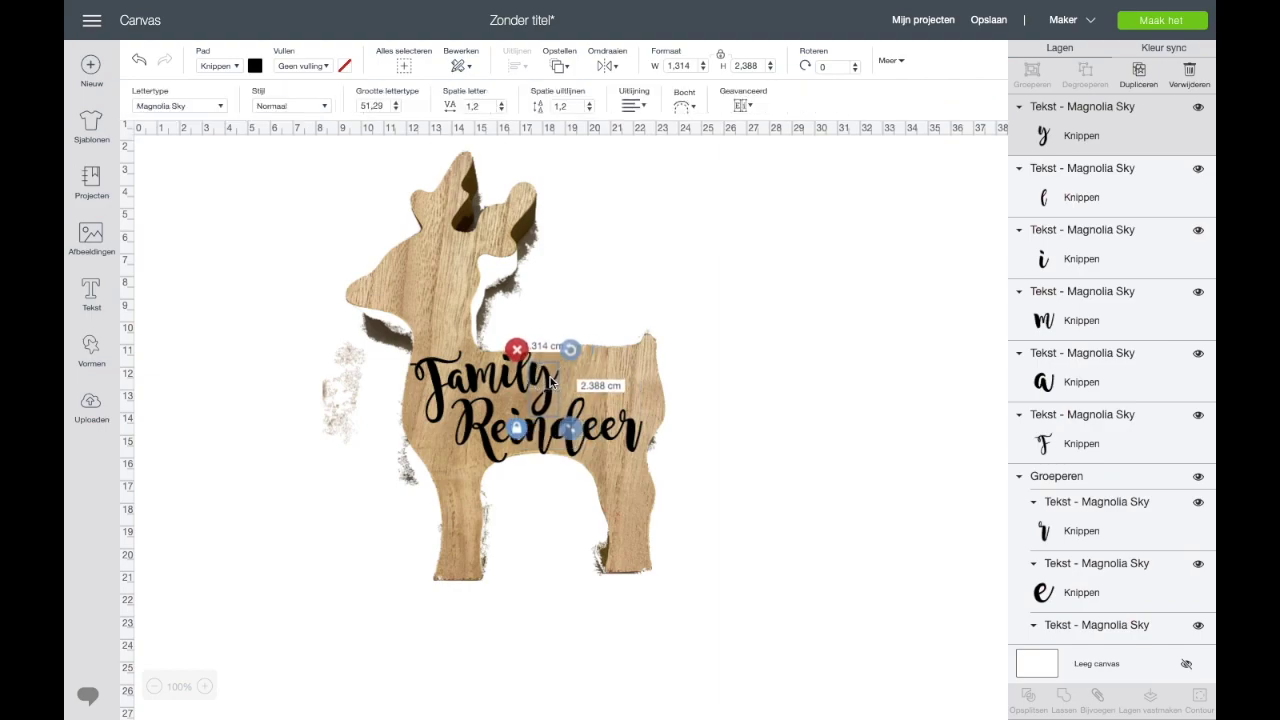
pyautogui.click(587, 311)
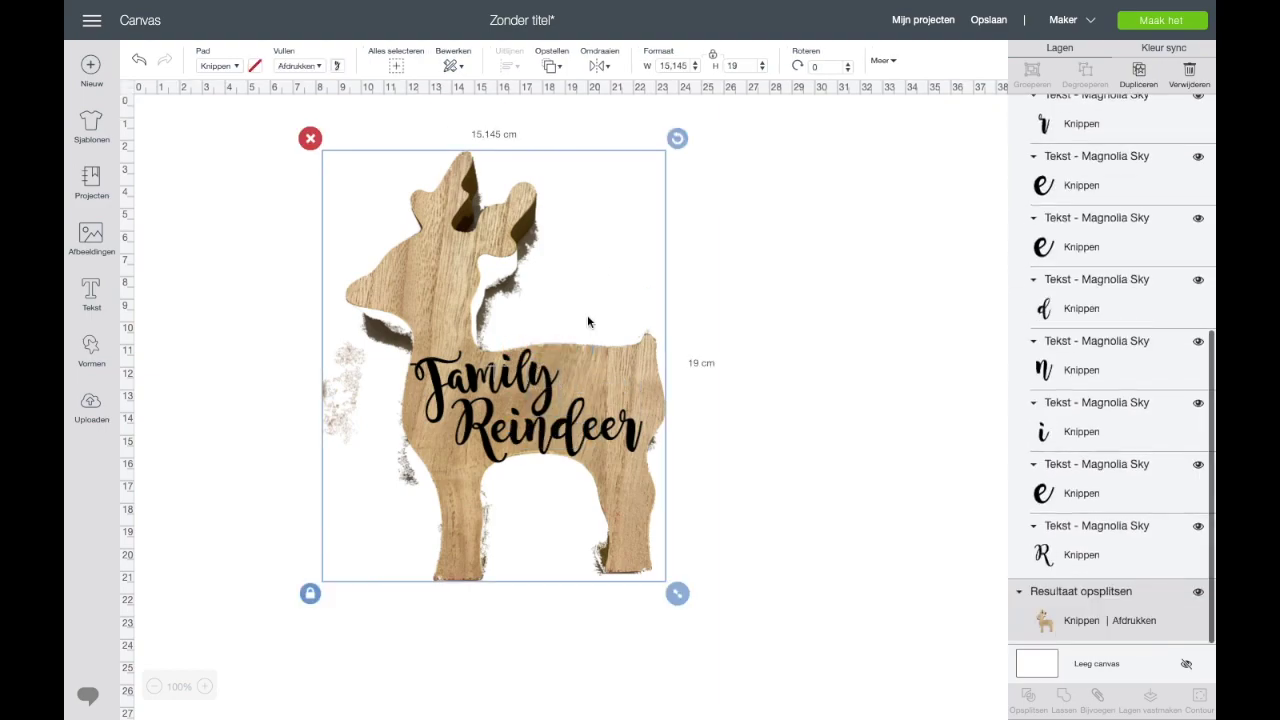
pyautogui.click(785, 347)
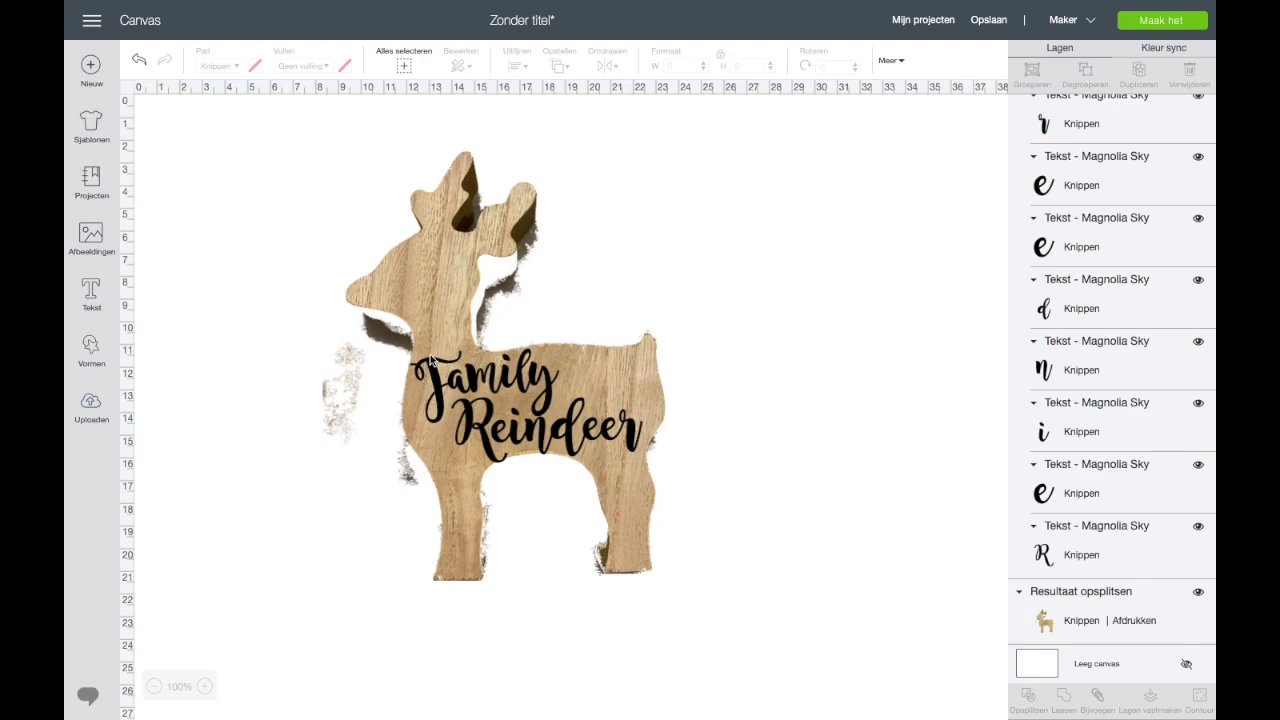
# Lower "Reindeer" slightly, ungroup it, and tilt its R counterclockwise while shifting the letter up and to the left
pyautogui.moveTo(488, 430); pyautogui.dragTo(477, 428)
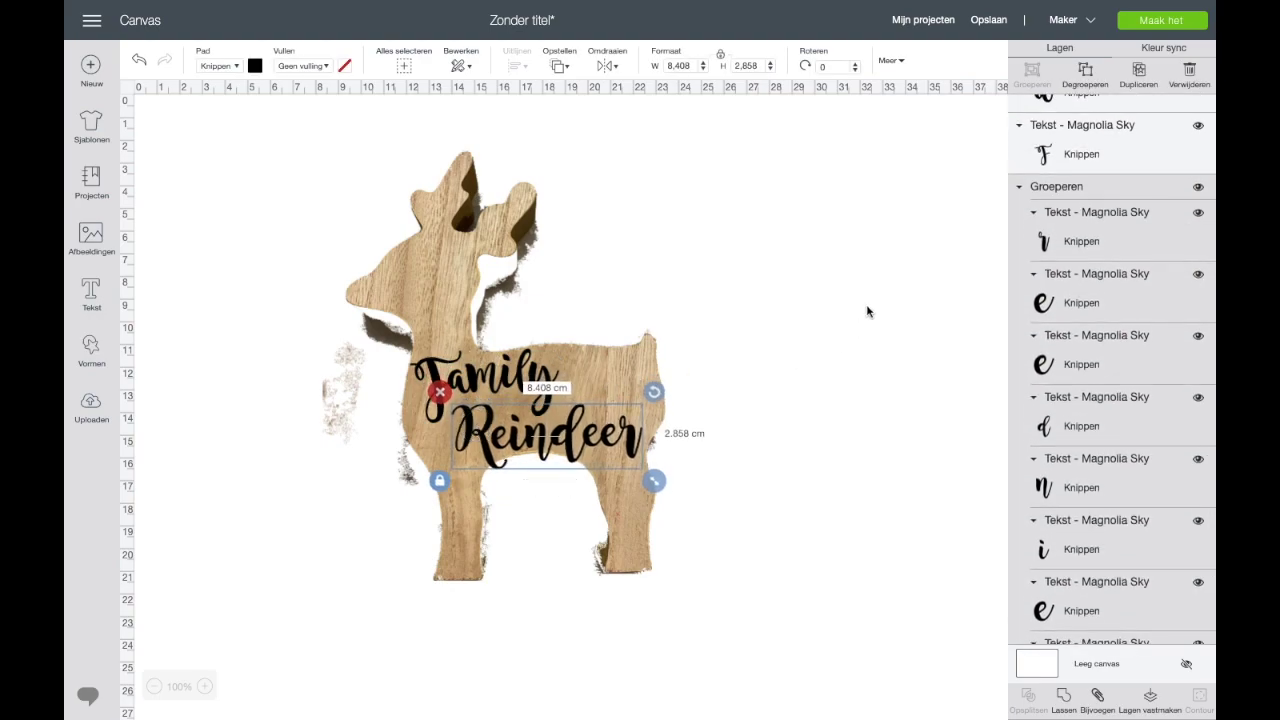
pyautogui.click(1078, 78)
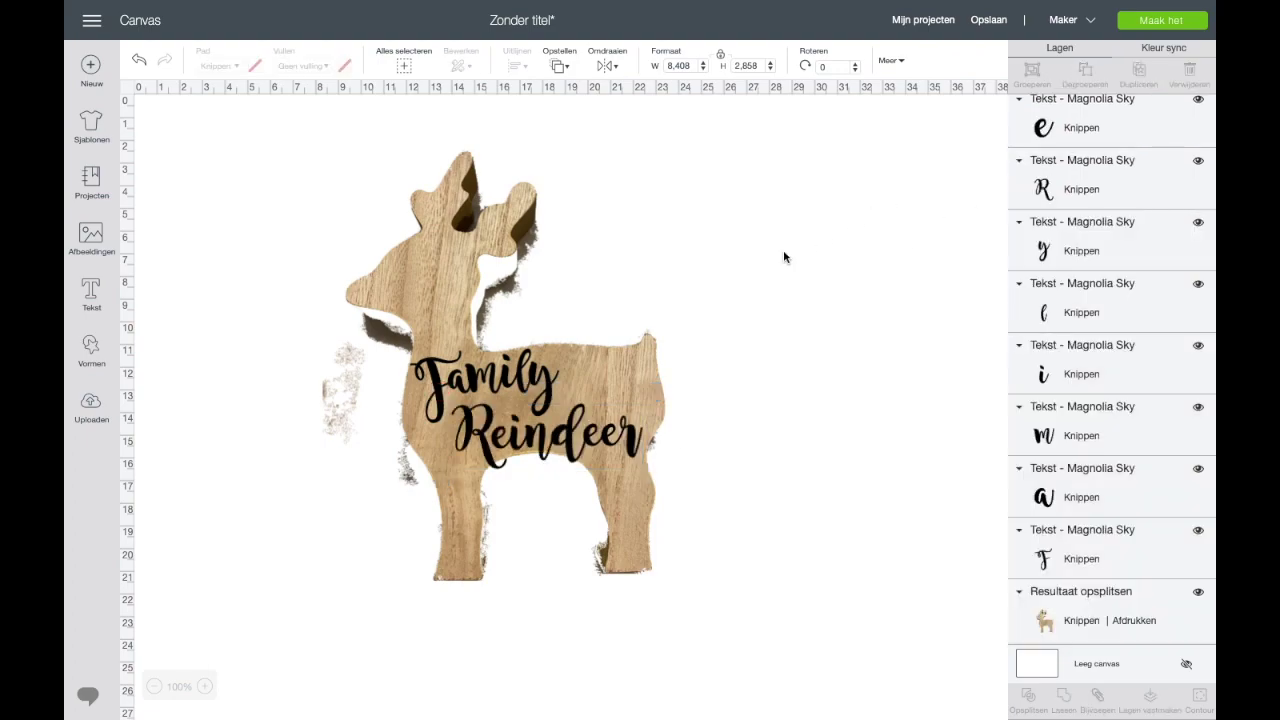
pyautogui.click(472, 436)
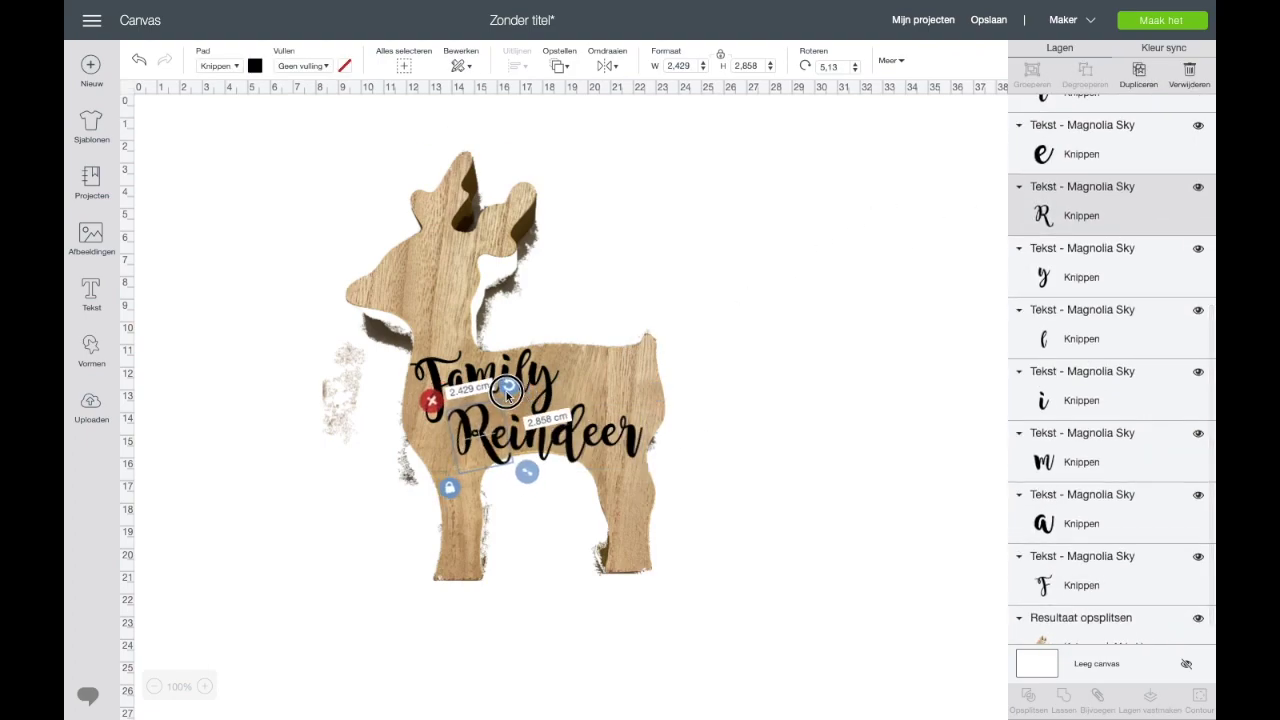
pyautogui.moveTo(493, 428); pyautogui.dragTo(478, 420)
pyautogui.click(739, 313)
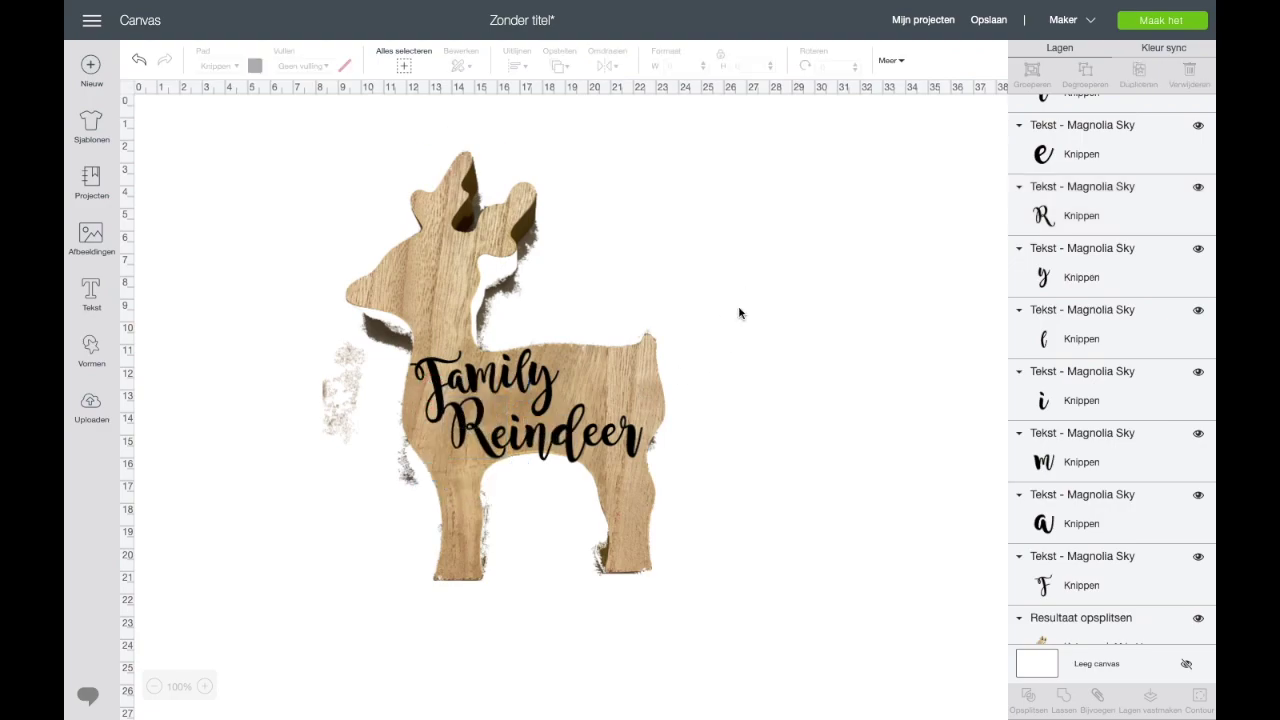
# Move the first e, the i and the n of "Reindeer" up and left so that they join the R
pyautogui.click(507, 434)
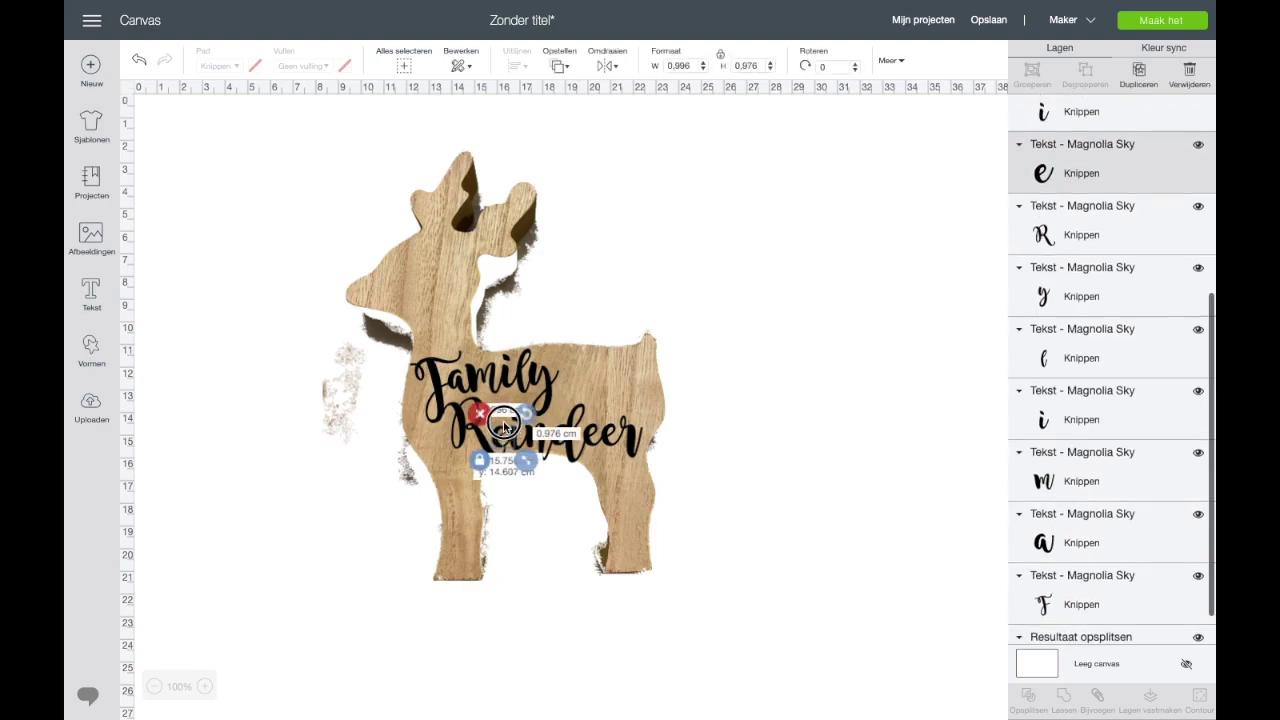
pyautogui.click(531, 432)
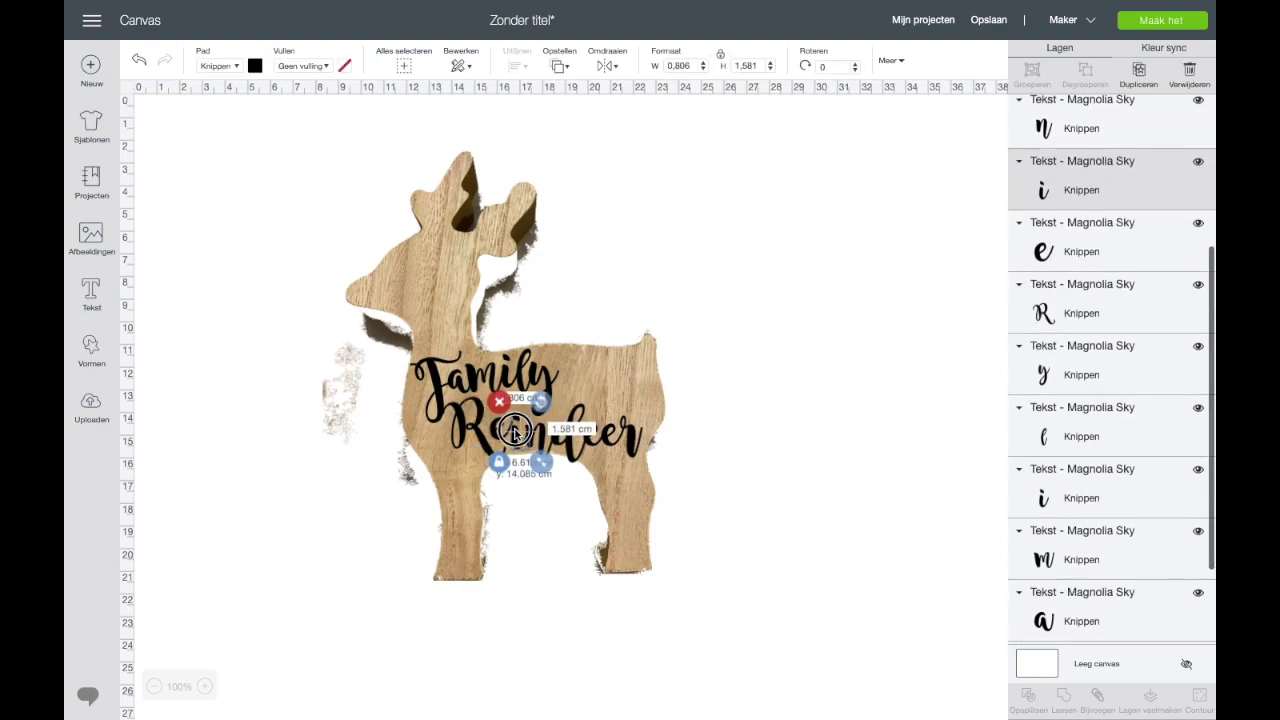
pyautogui.click(541, 436)
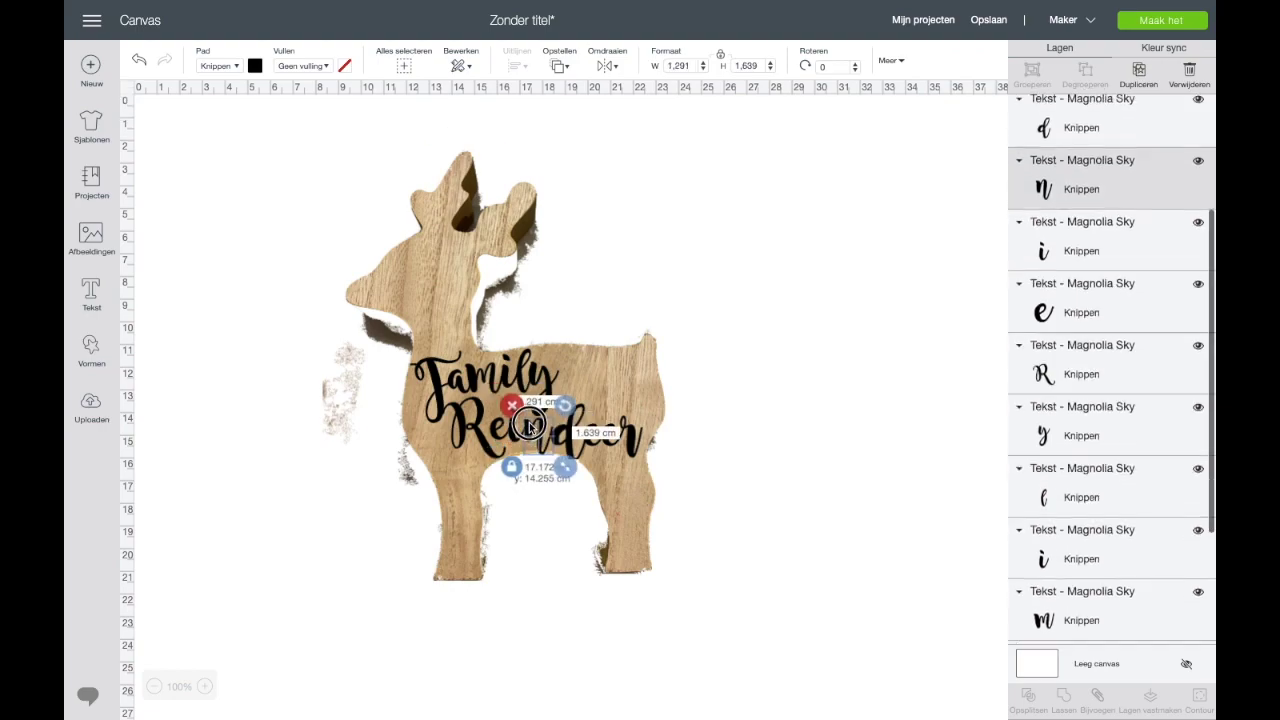
pyautogui.click(739, 306)
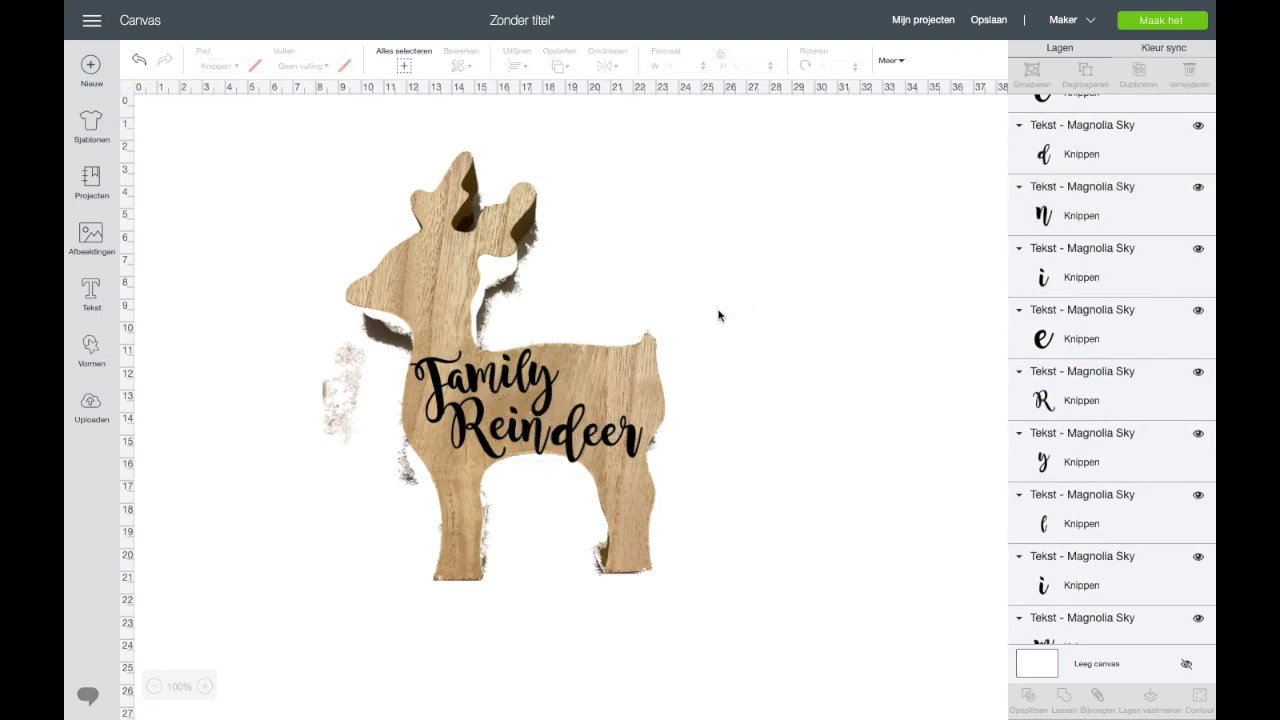
pyautogui.click(501, 429)
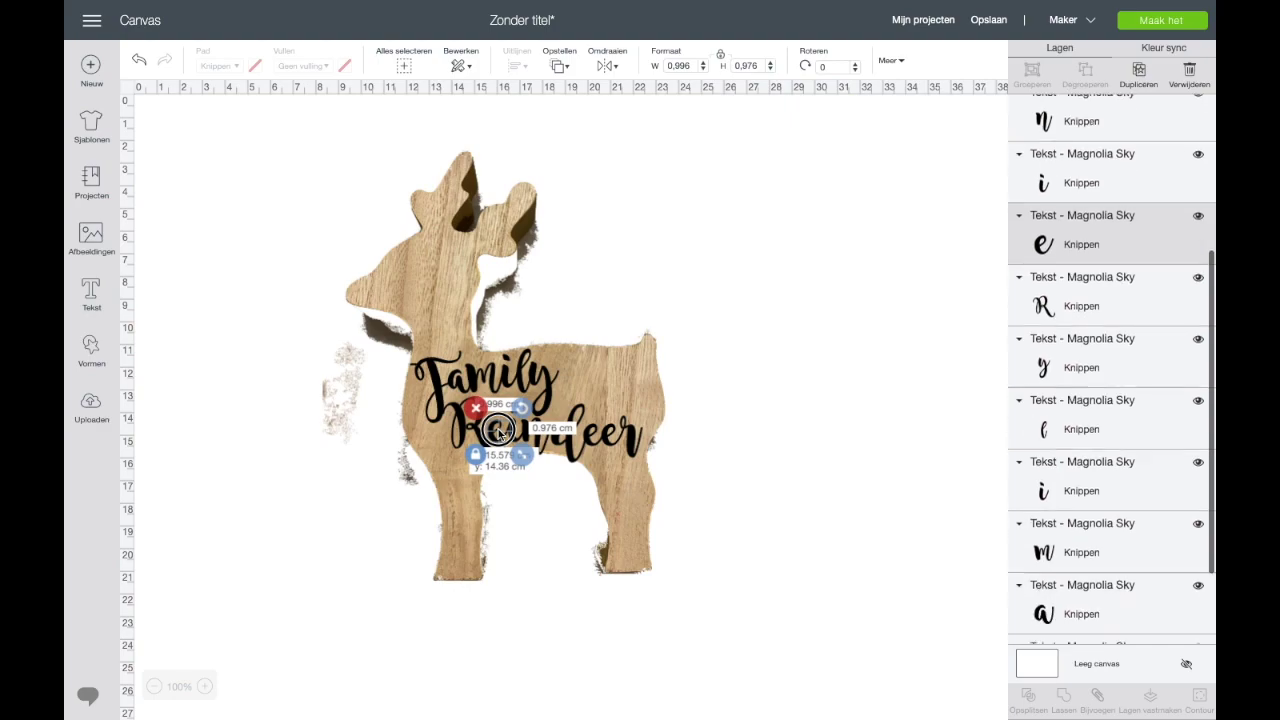
pyautogui.click(677, 331)
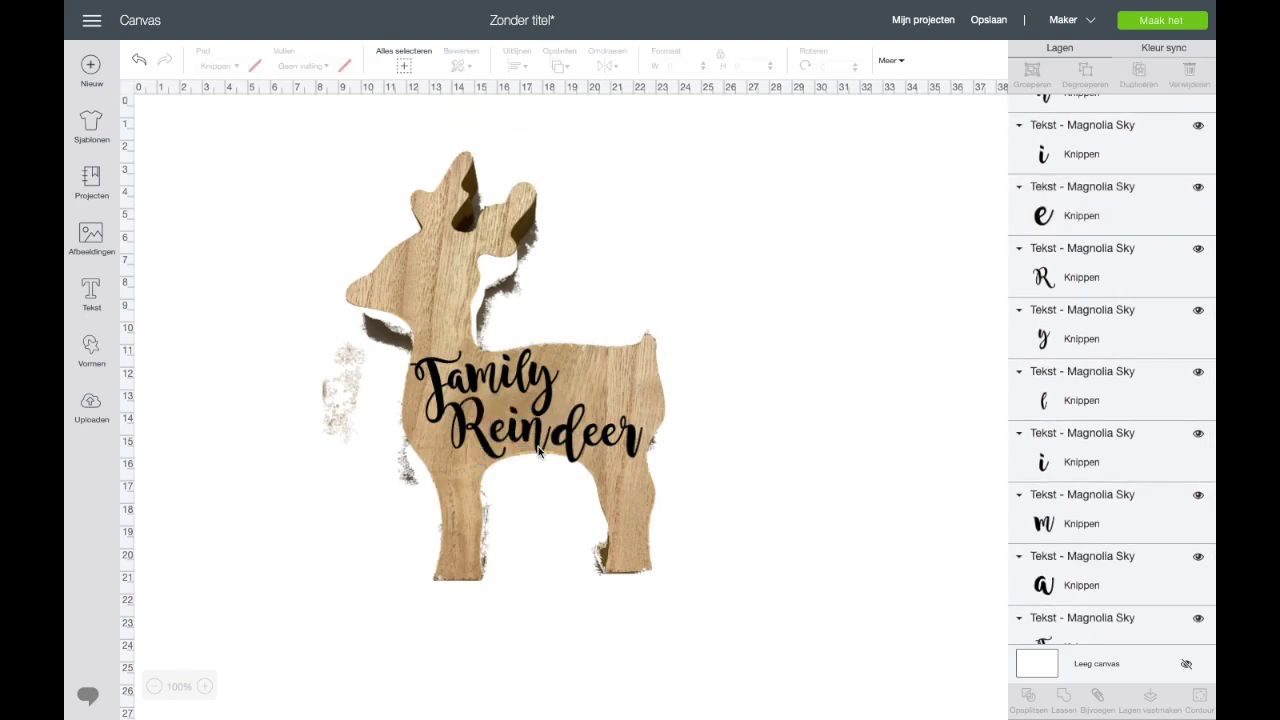
# Nudge the y of "Family" and the n of "Reindeer" to fine-tune their joins with the preceding letters
pyautogui.click(550, 390)
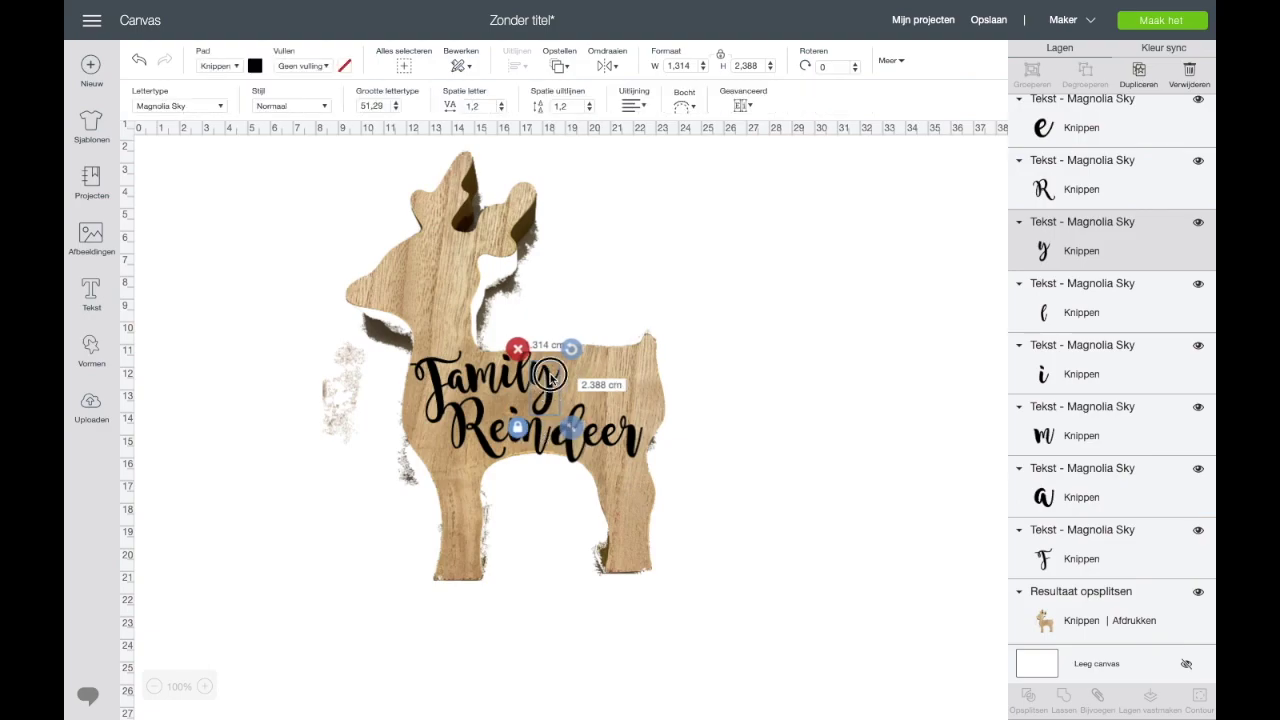
pyautogui.click(690, 397)
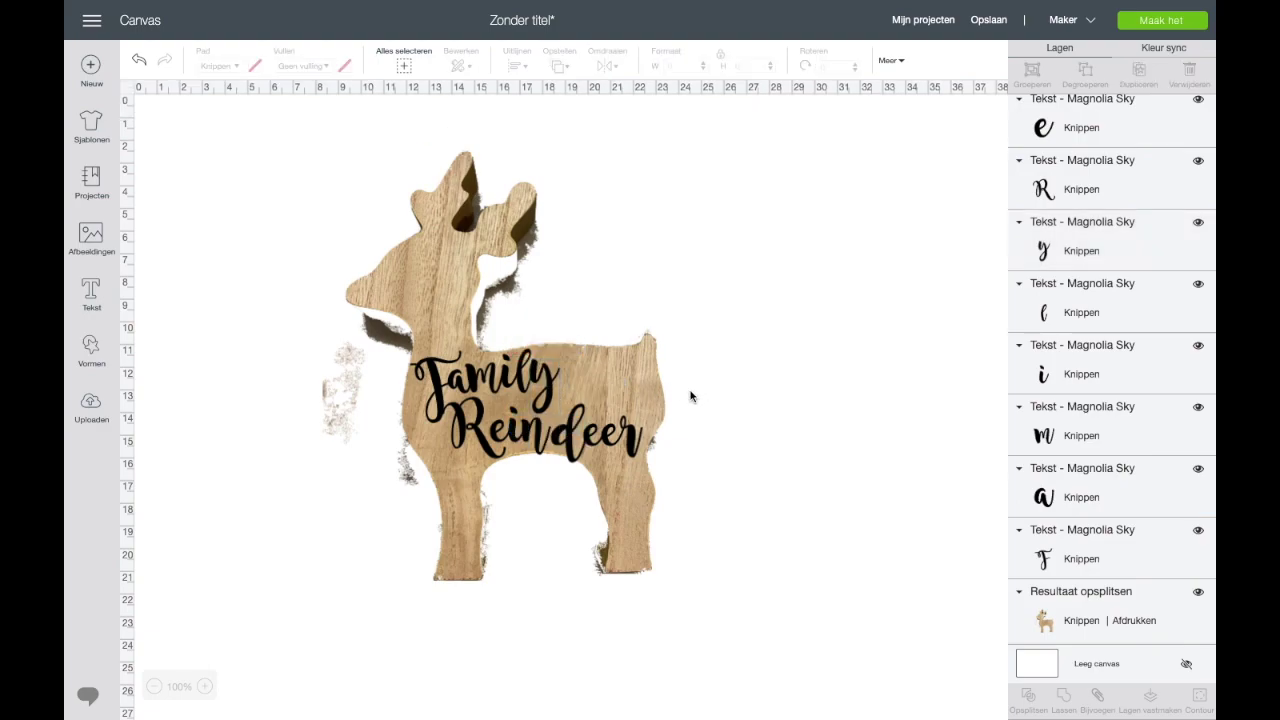
pyautogui.click(536, 428)
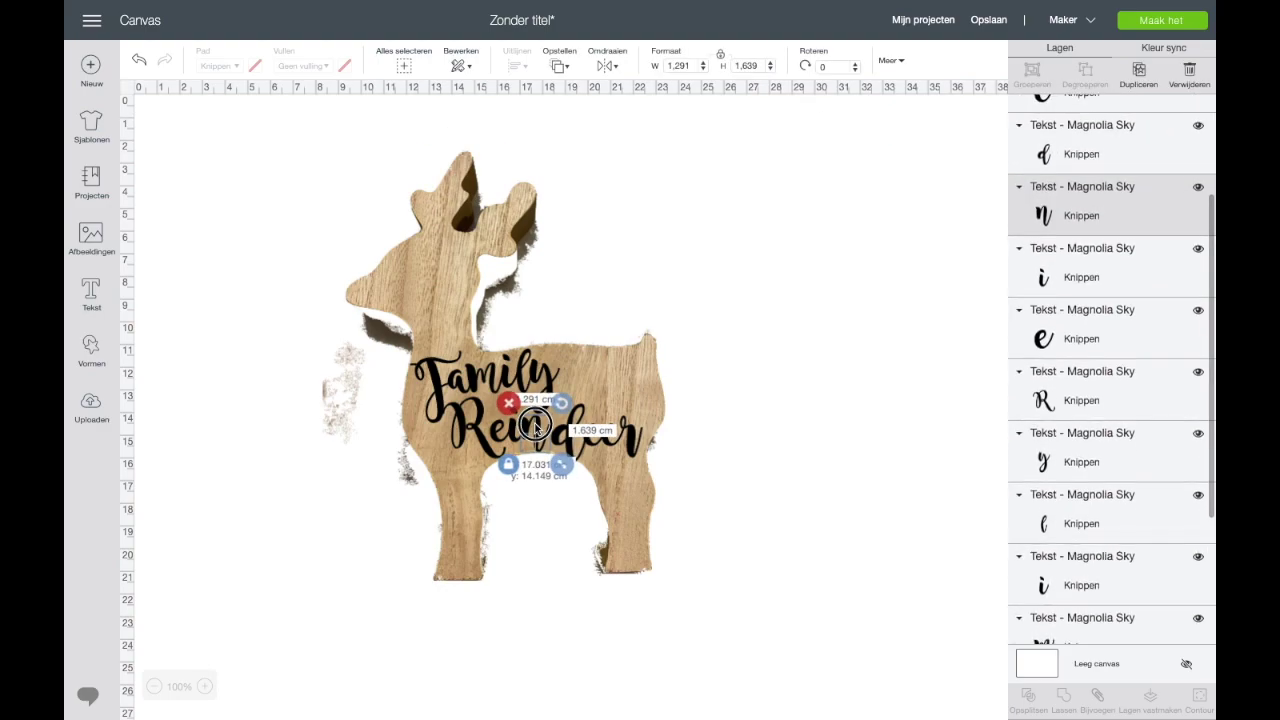
pyautogui.click(682, 441)
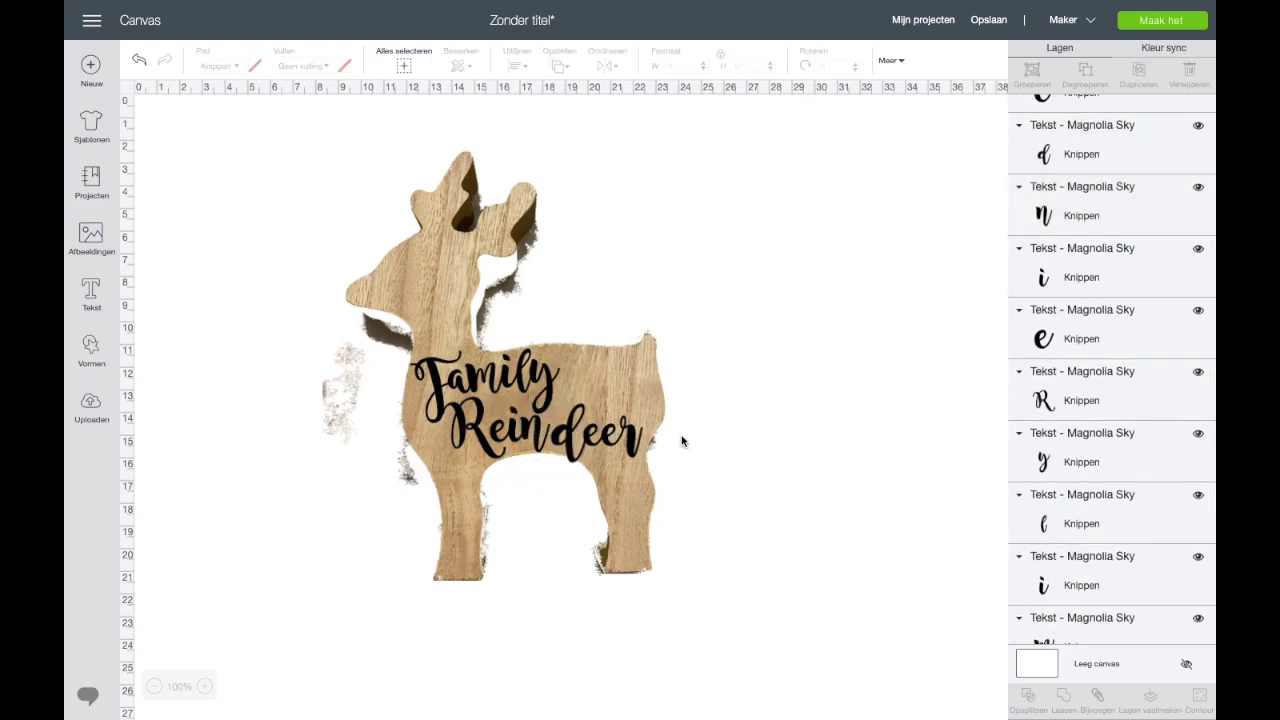
# Move the d, the last two e's and the r of "Reindeer" left and up so that they join the n
pyautogui.click(571, 440)
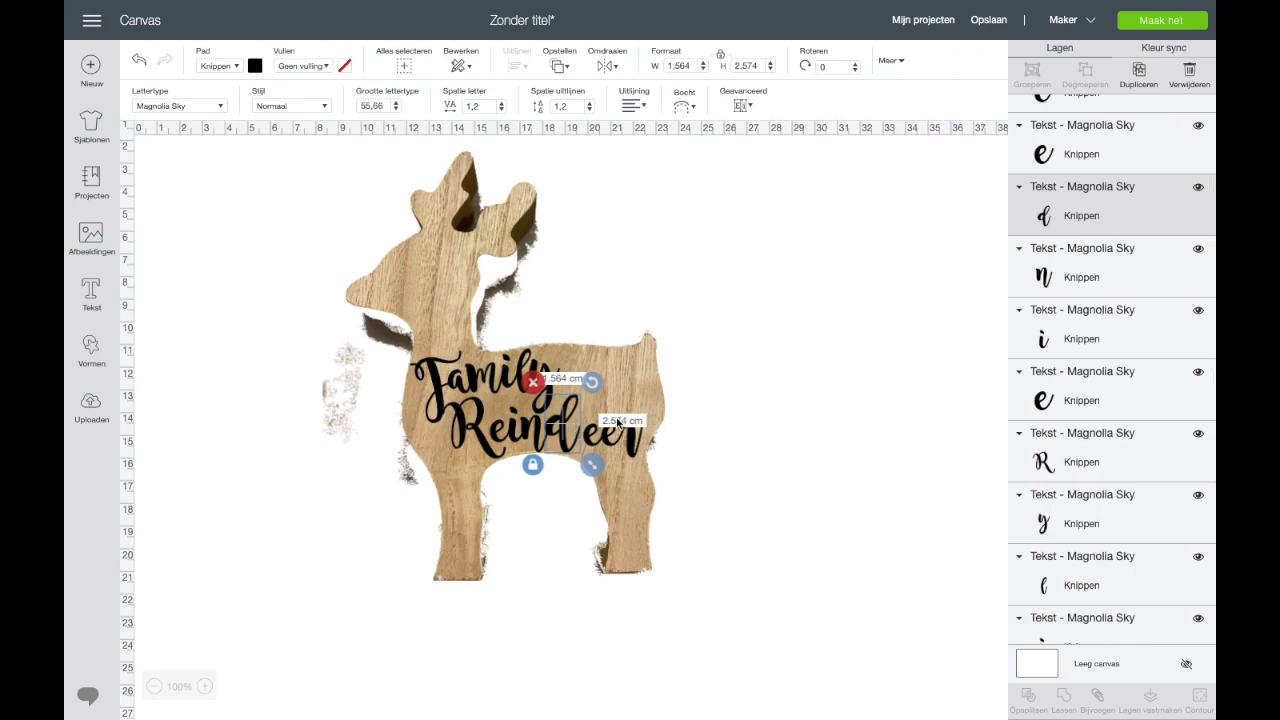
pyautogui.click(594, 435)
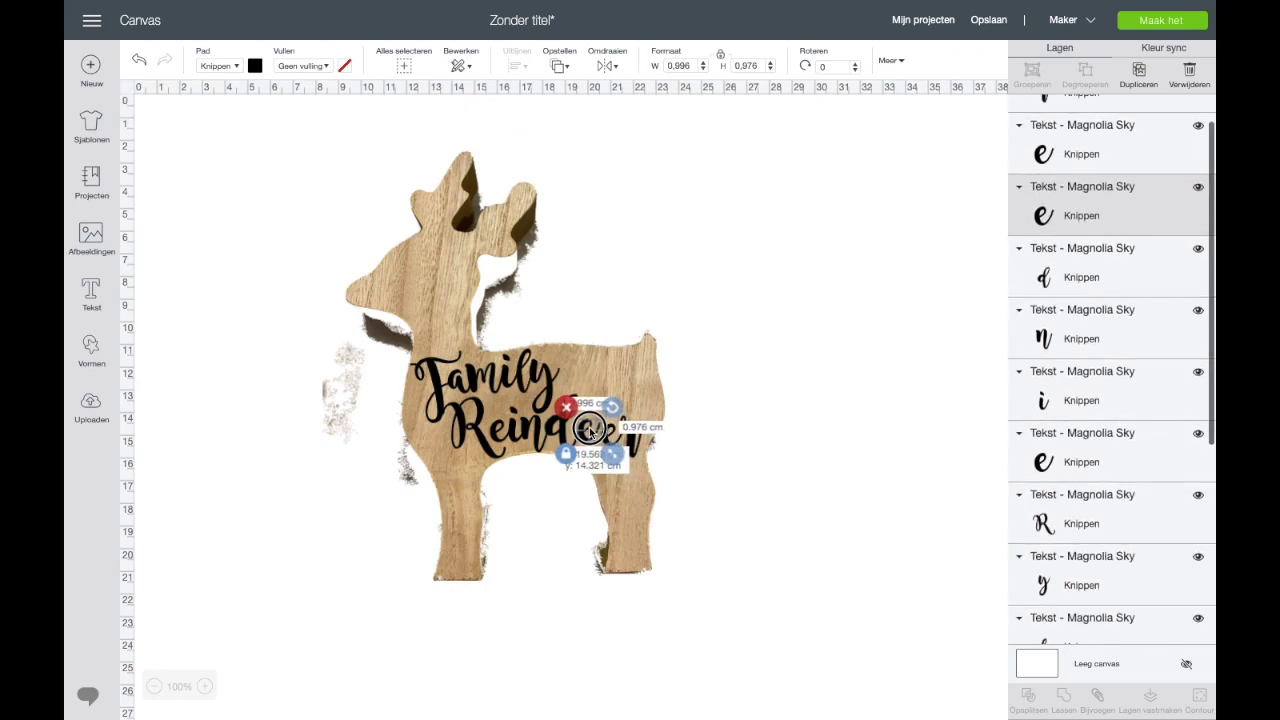
pyautogui.click(601, 432)
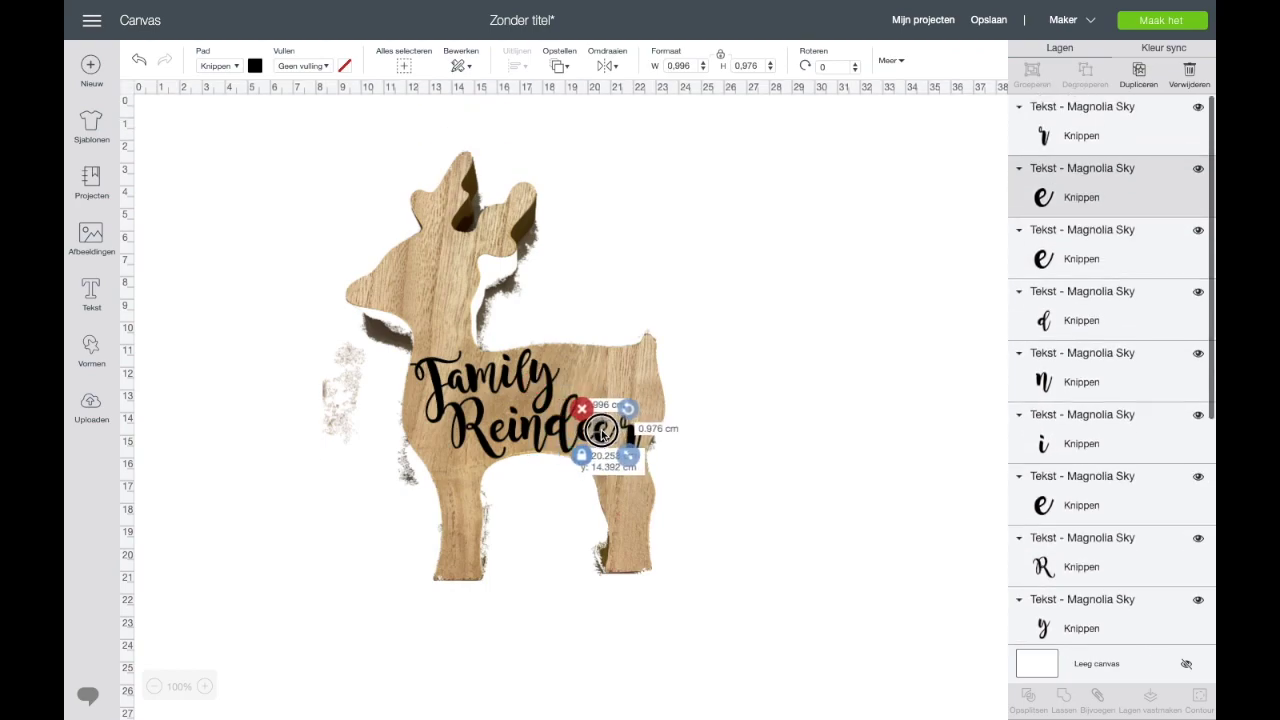
pyautogui.click(630, 436)
pyautogui.moveTo(604, 436); pyautogui.dragTo(624, 435)
pyautogui.click(731, 419)
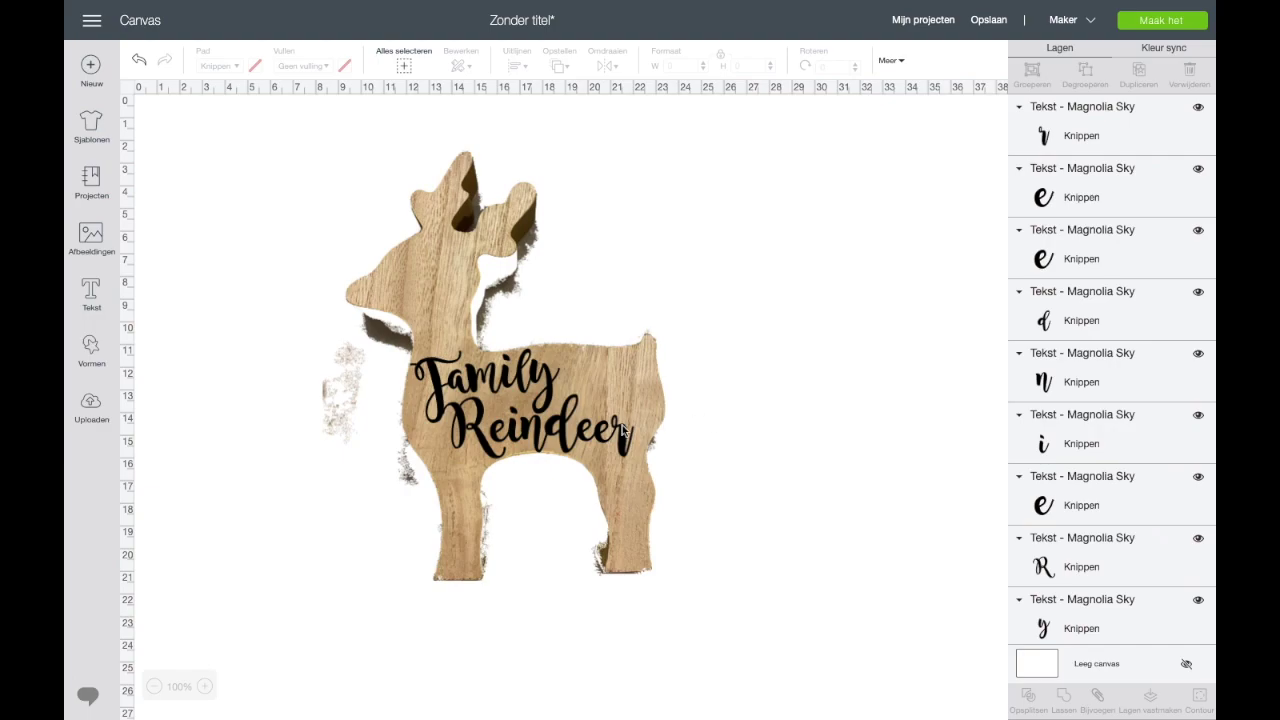
# Adjust the tilt of the R of "Reindeer" and shift it slightly right towards the first e
pyautogui.click(463, 437)
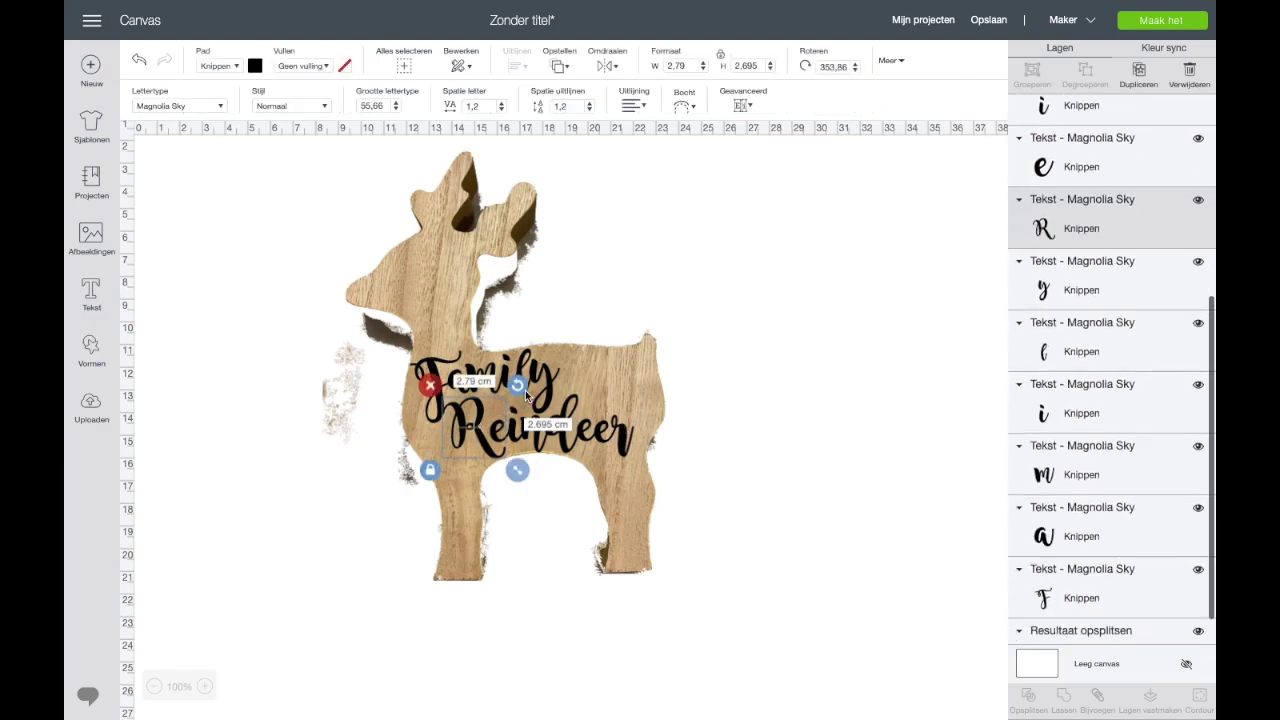
pyautogui.moveTo(512, 380); pyautogui.dragTo(508, 378)
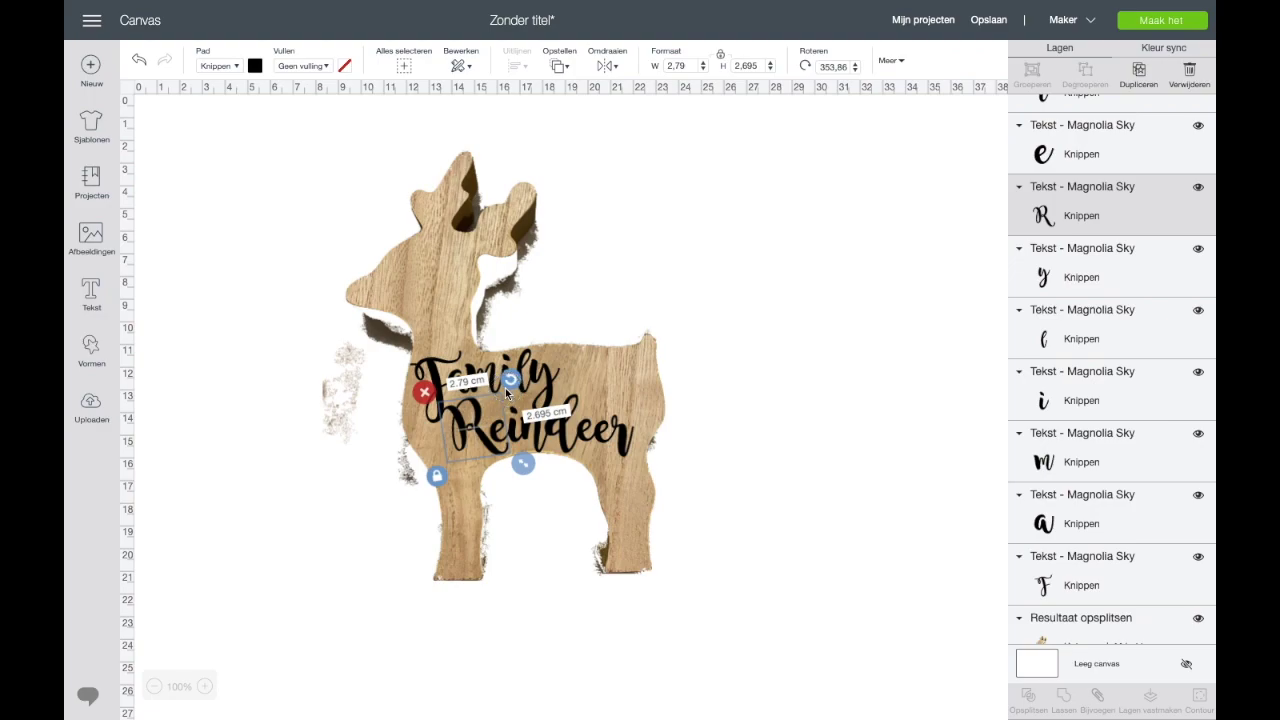
pyautogui.moveTo(467, 430); pyautogui.dragTo(466, 428)
pyautogui.moveTo(525, 390); pyautogui.dragTo(523, 390)
pyautogui.moveTo(470, 432); pyautogui.dragTo(481, 432)
pyautogui.click(702, 432)
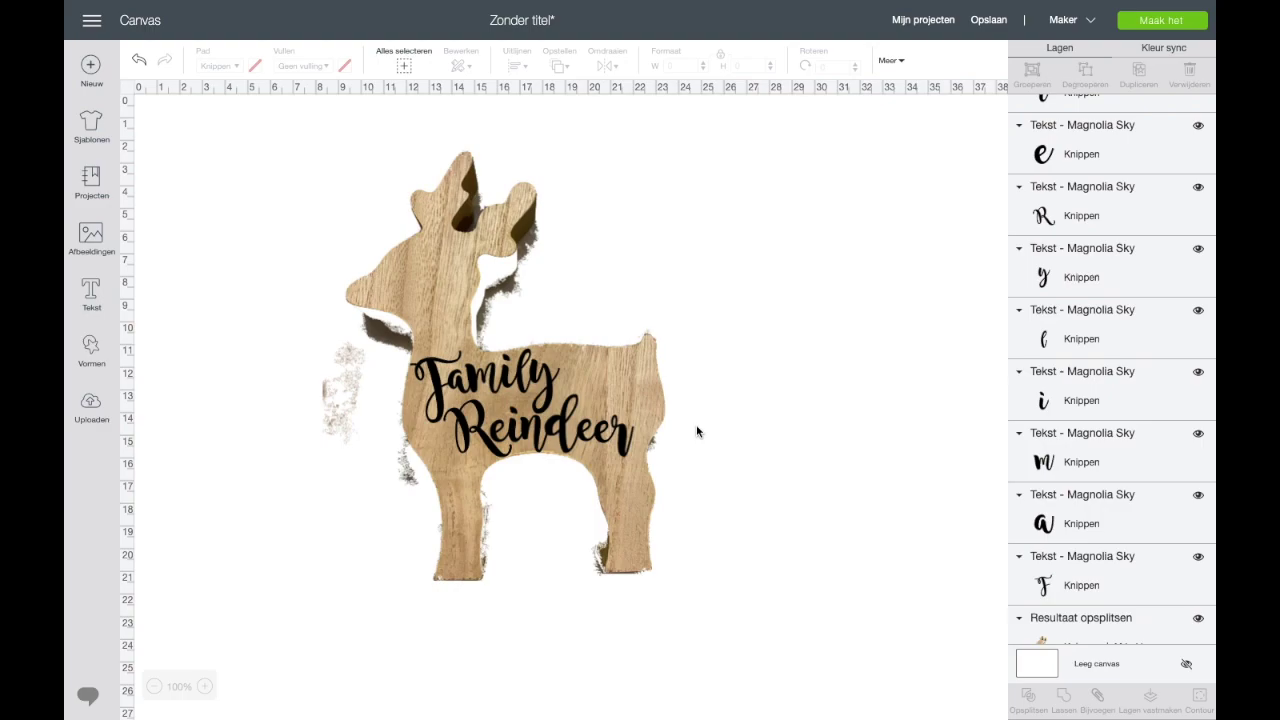
# Fine-tune the position of the d of "Reindeer" against the n
pyautogui.click(623, 437)
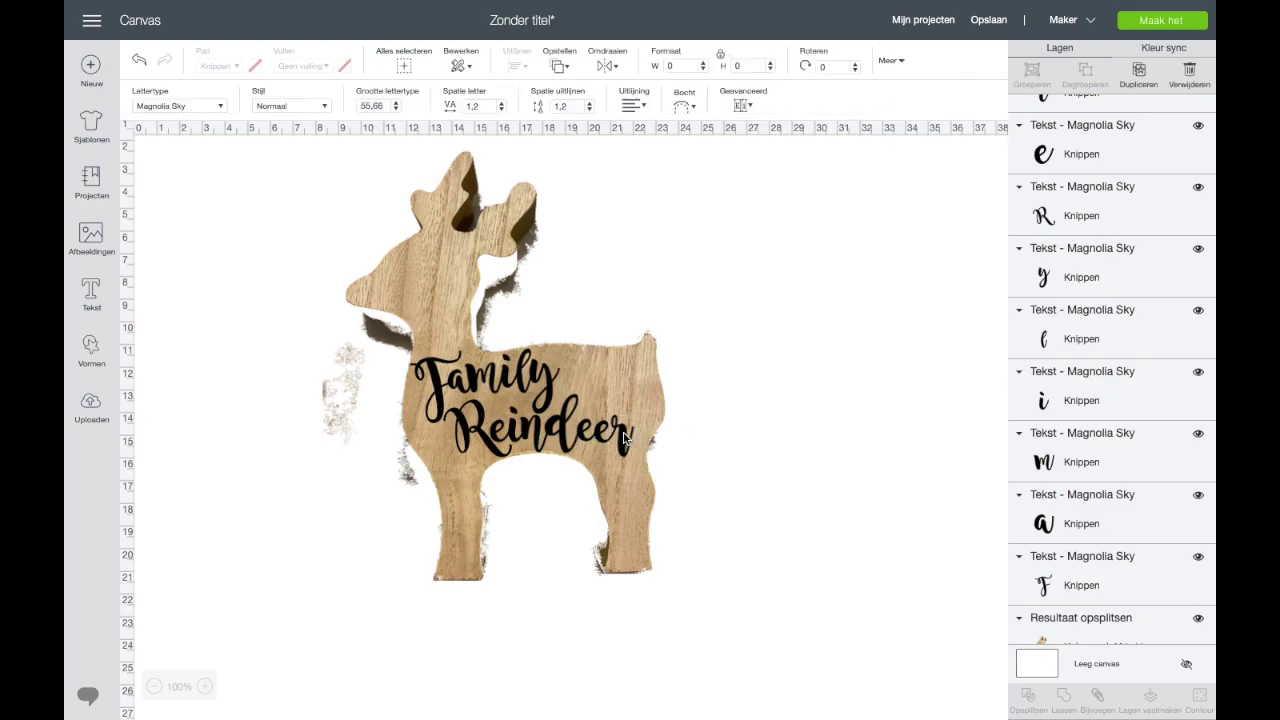
pyautogui.click(560, 432)
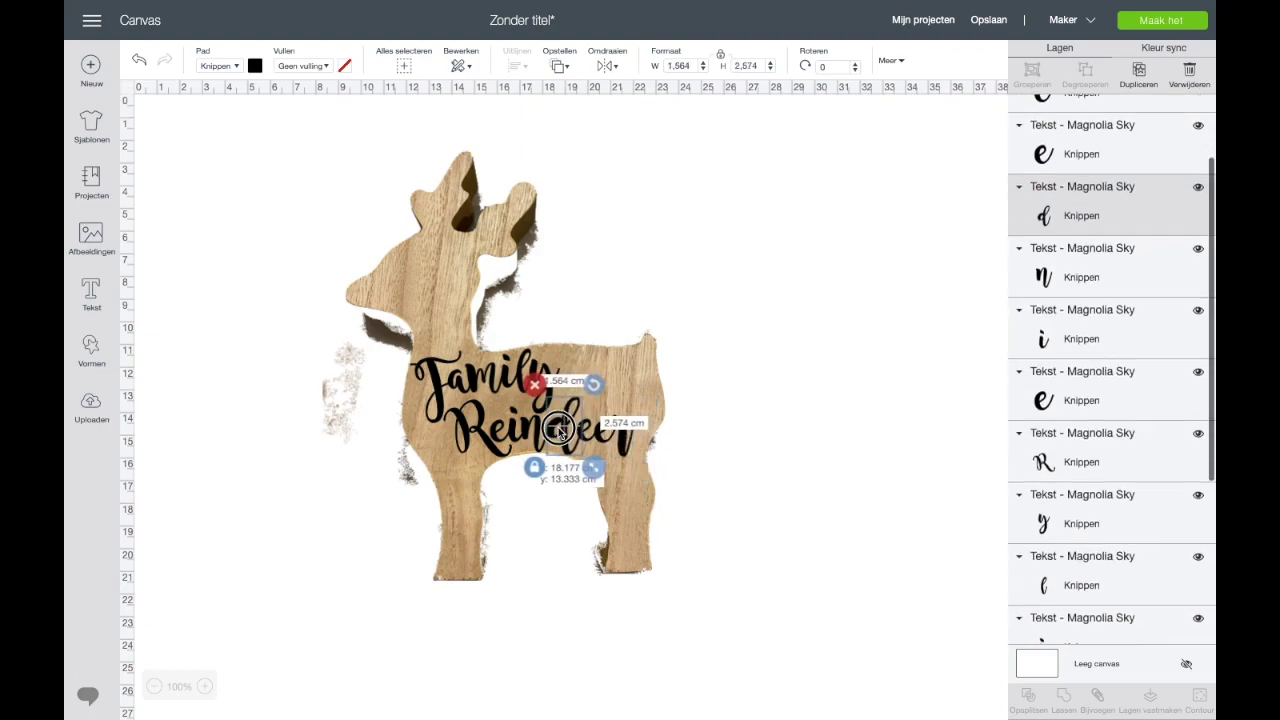
pyautogui.click(740, 368)
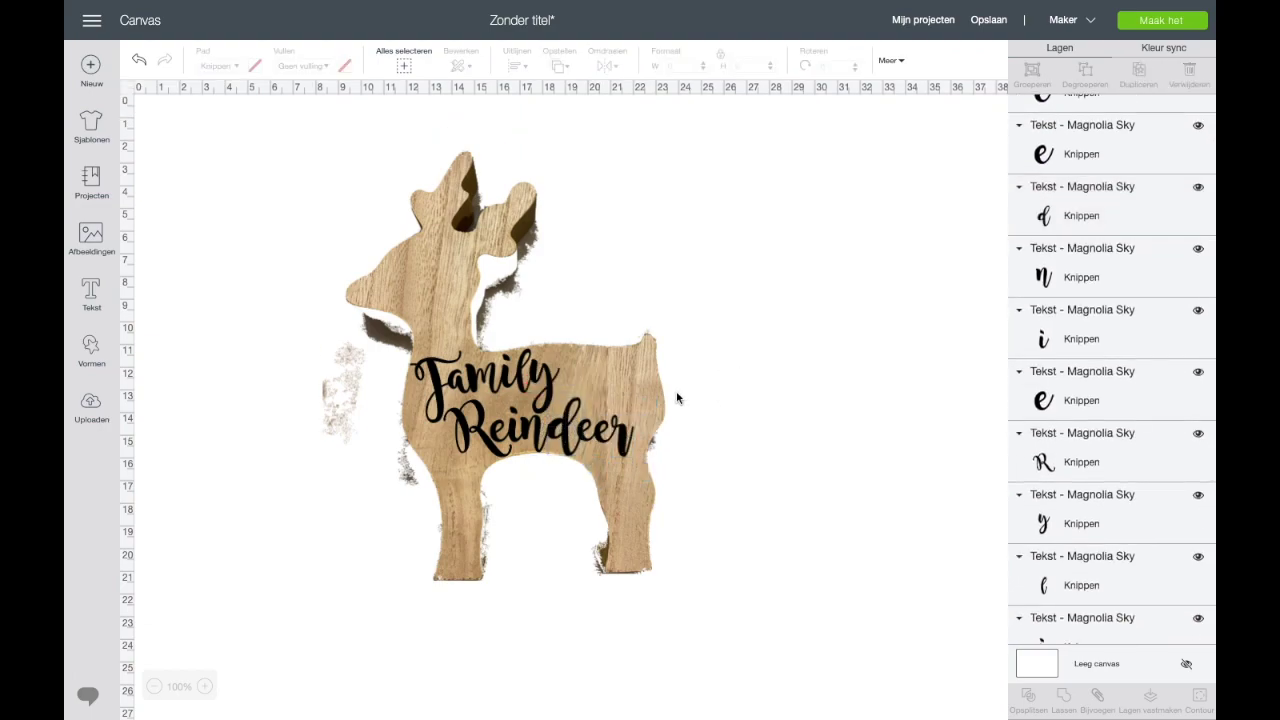
pyautogui.click(565, 430)
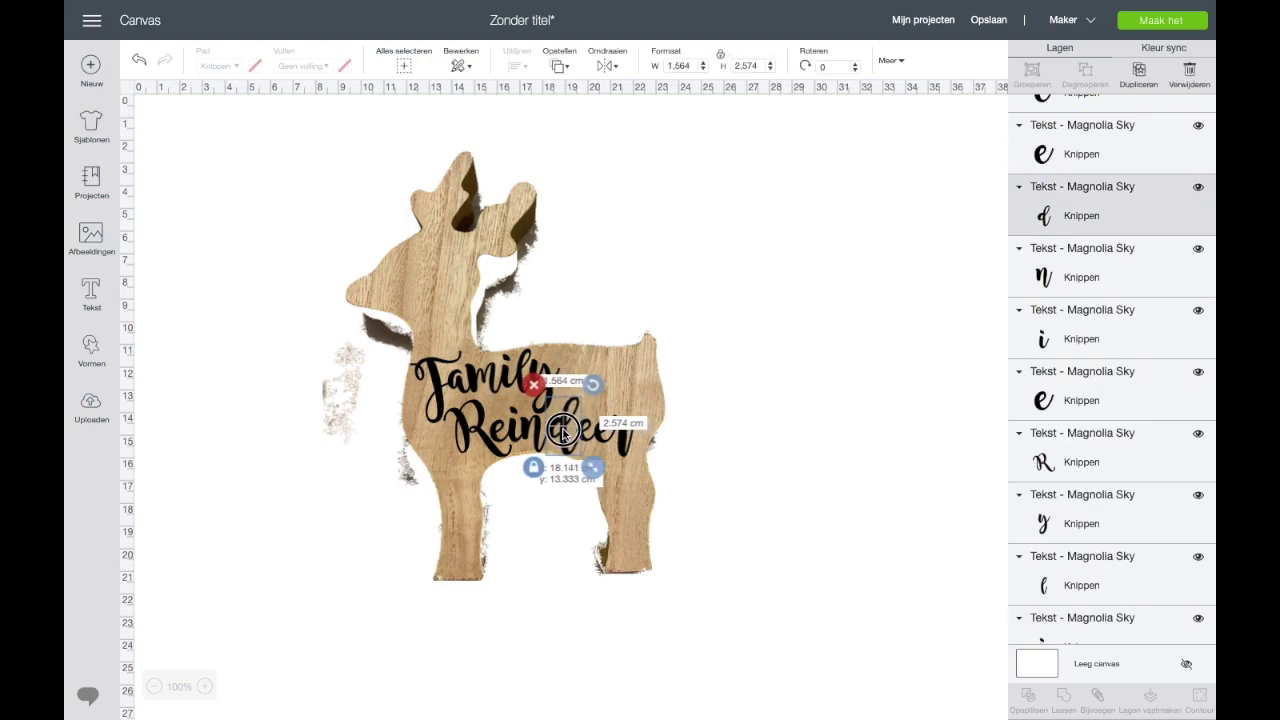
# Lower the last two e's of "Reindeer" slightly and rotate them to 7.25 and 4.29 degrees
pyautogui.click(590, 437)
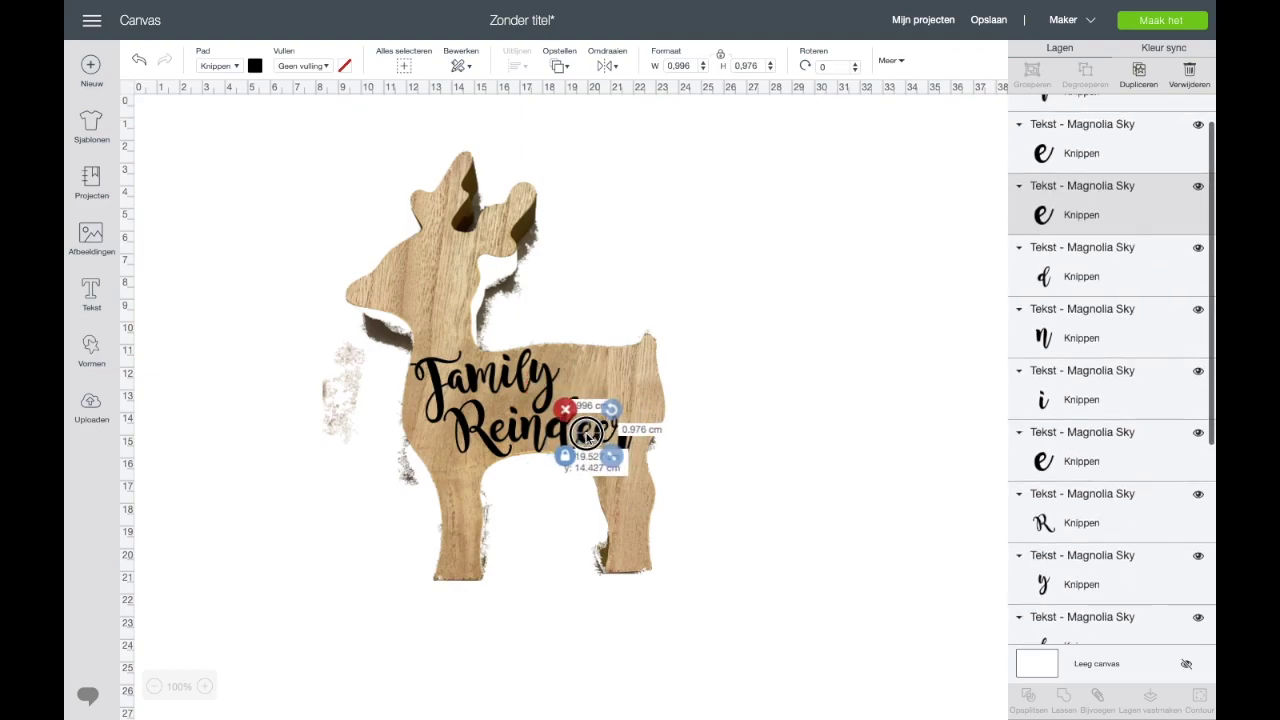
pyautogui.click(636, 424)
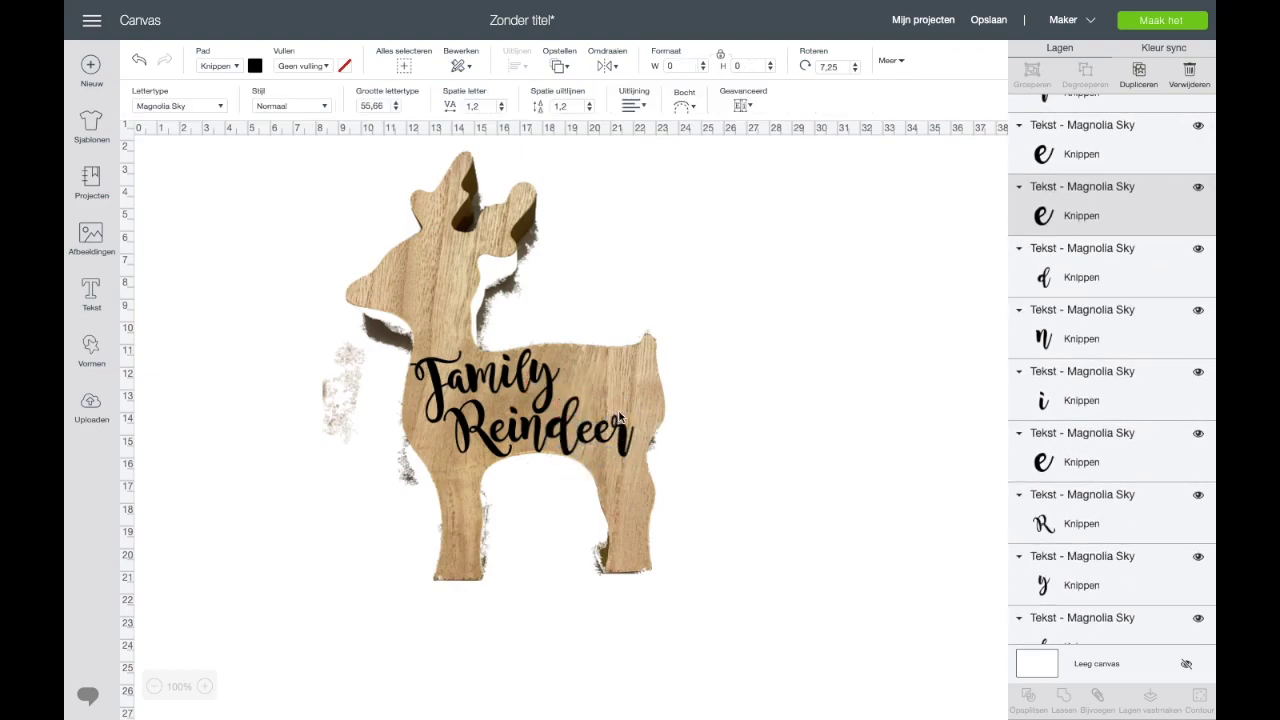
pyautogui.click(609, 437)
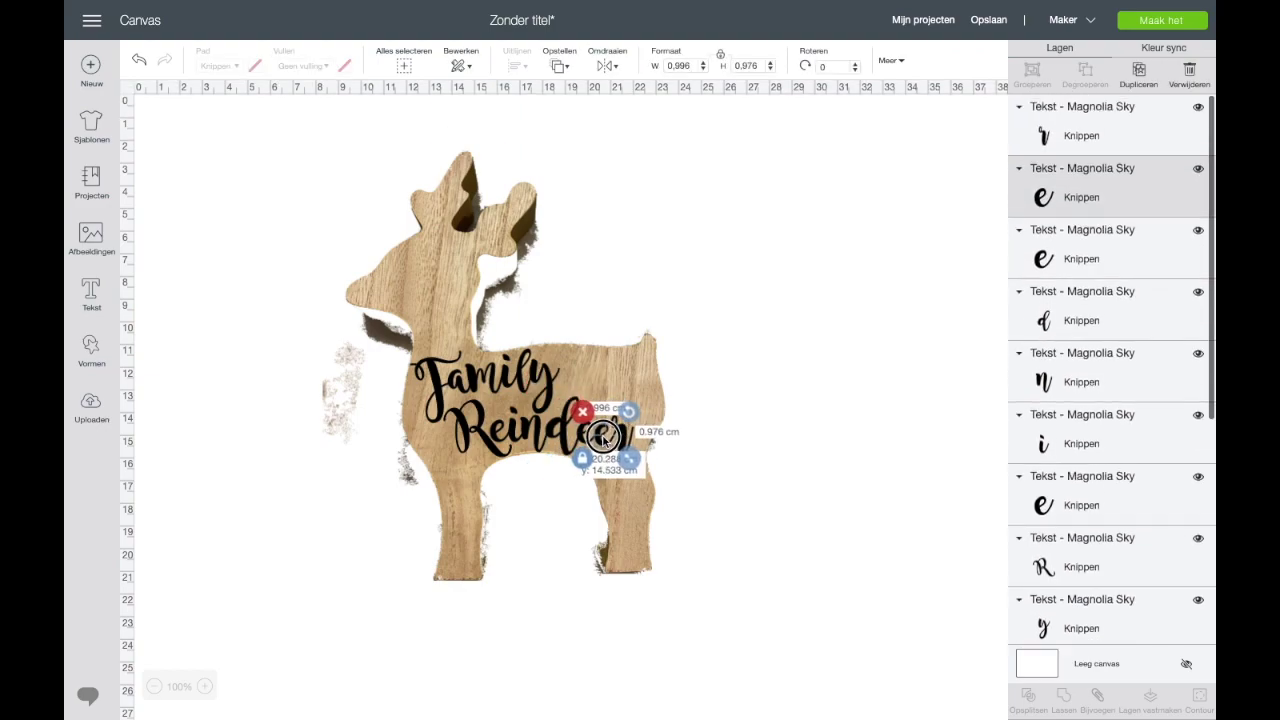
pyautogui.moveTo(634, 422); pyautogui.dragTo(606, 436)
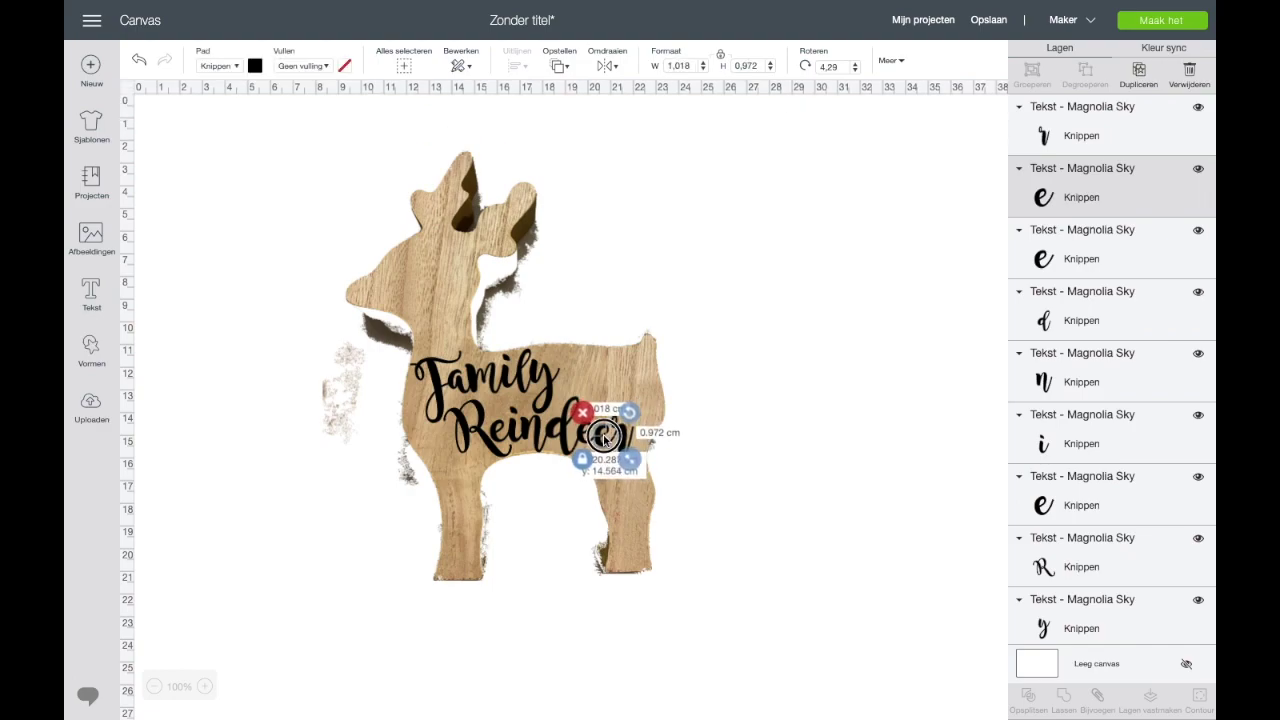
pyautogui.click(690, 434)
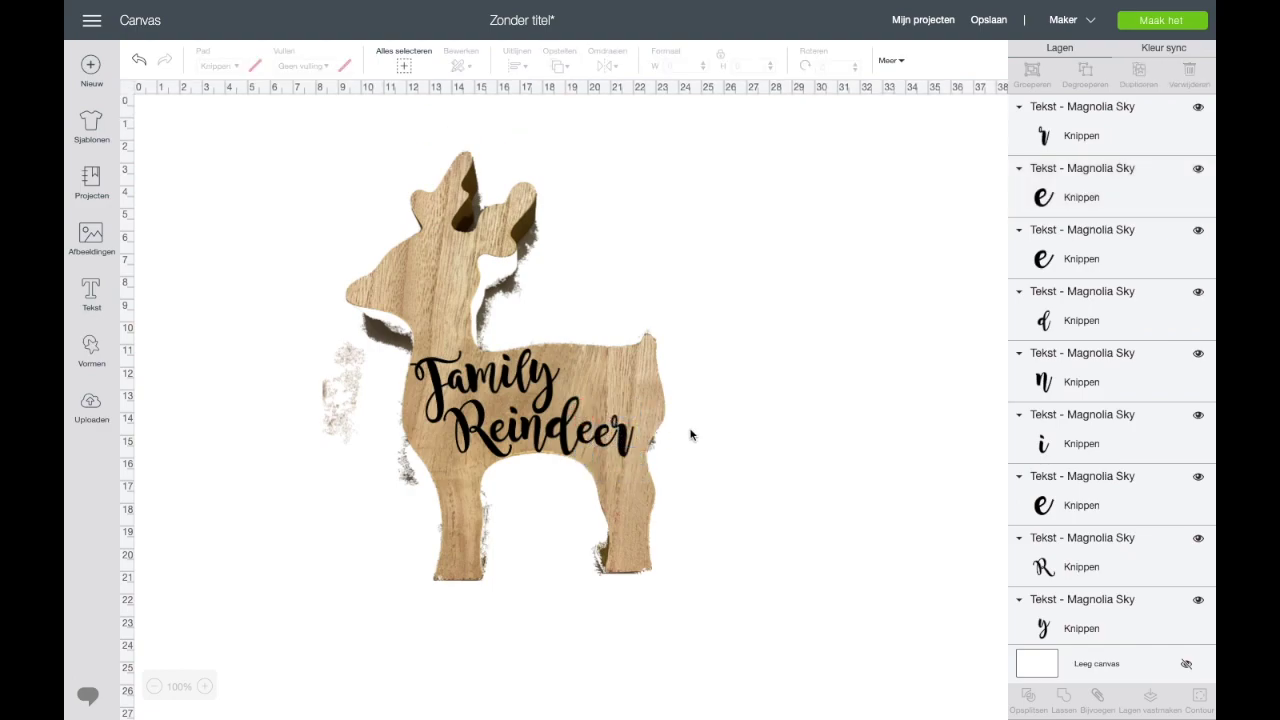
# Tilt the final r of "Reindeer" clockwise and move it back against the last e
pyautogui.click(623, 441)
pyautogui.moveTo(646, 410); pyautogui.dragTo(624, 438)
pyautogui.click(770, 425)
# Tilt the F of "Family" slightly counterclockwise and reposition it beside the a
pyautogui.click(470, 388)
pyautogui.moveTo(487, 407); pyautogui.dragTo(436, 371)
pyautogui.click(445, 388)
pyautogui.click(790, 345)
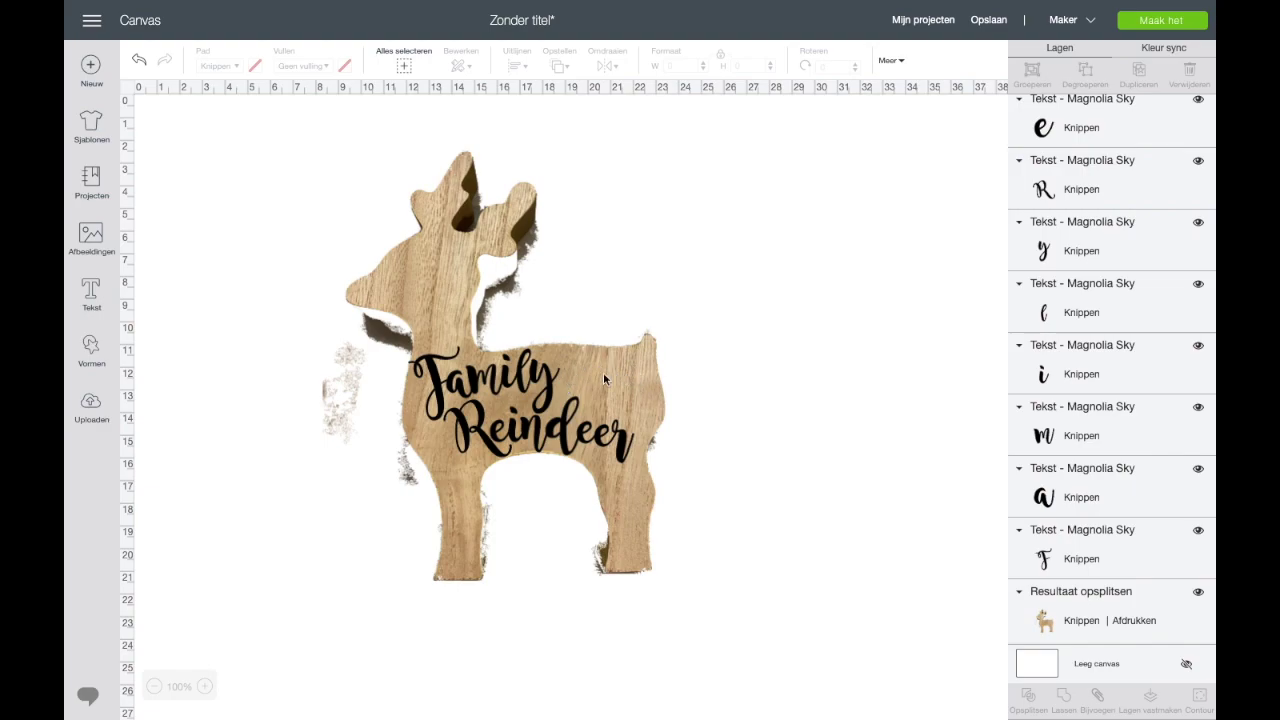
# Nudge the i of "Reindeer" up and shrink its n to about 1.152 by 1.463 cm
pyautogui.moveTo(513, 432); pyautogui.dragTo(513, 428)
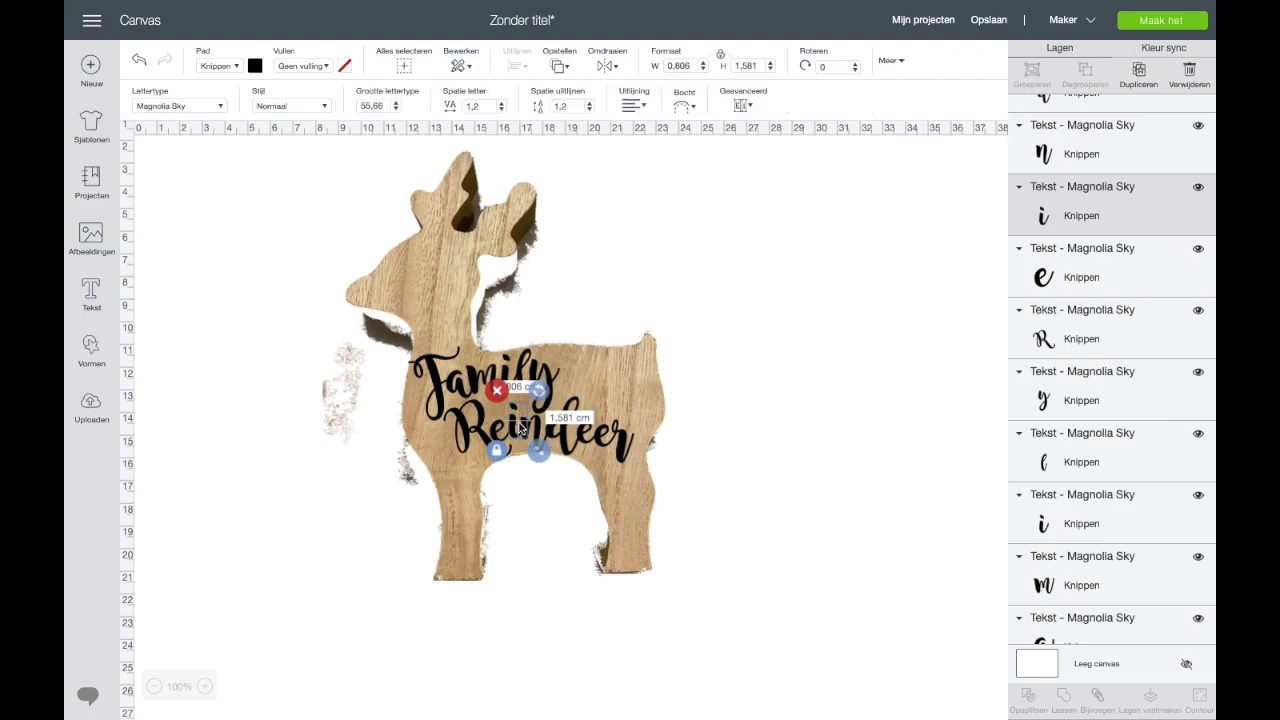
pyautogui.click(728, 362)
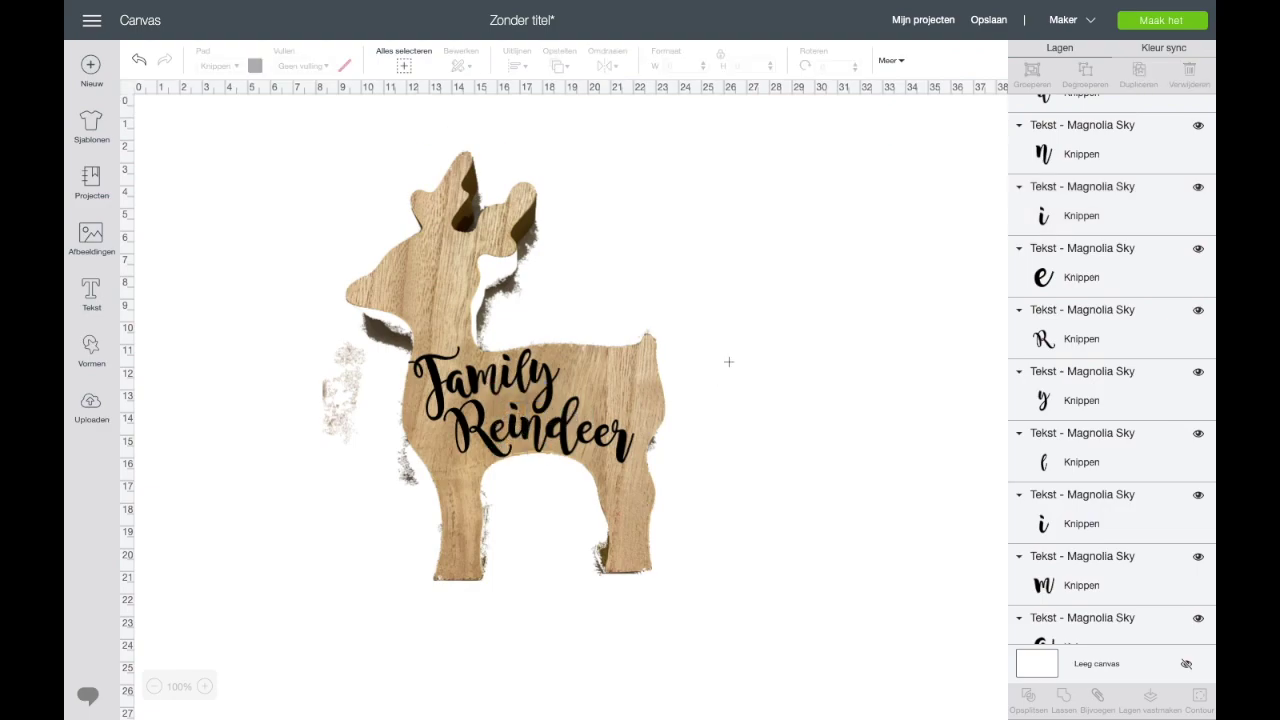
pyautogui.click(549, 425)
pyautogui.moveTo(558, 460); pyautogui.dragTo(560, 462)
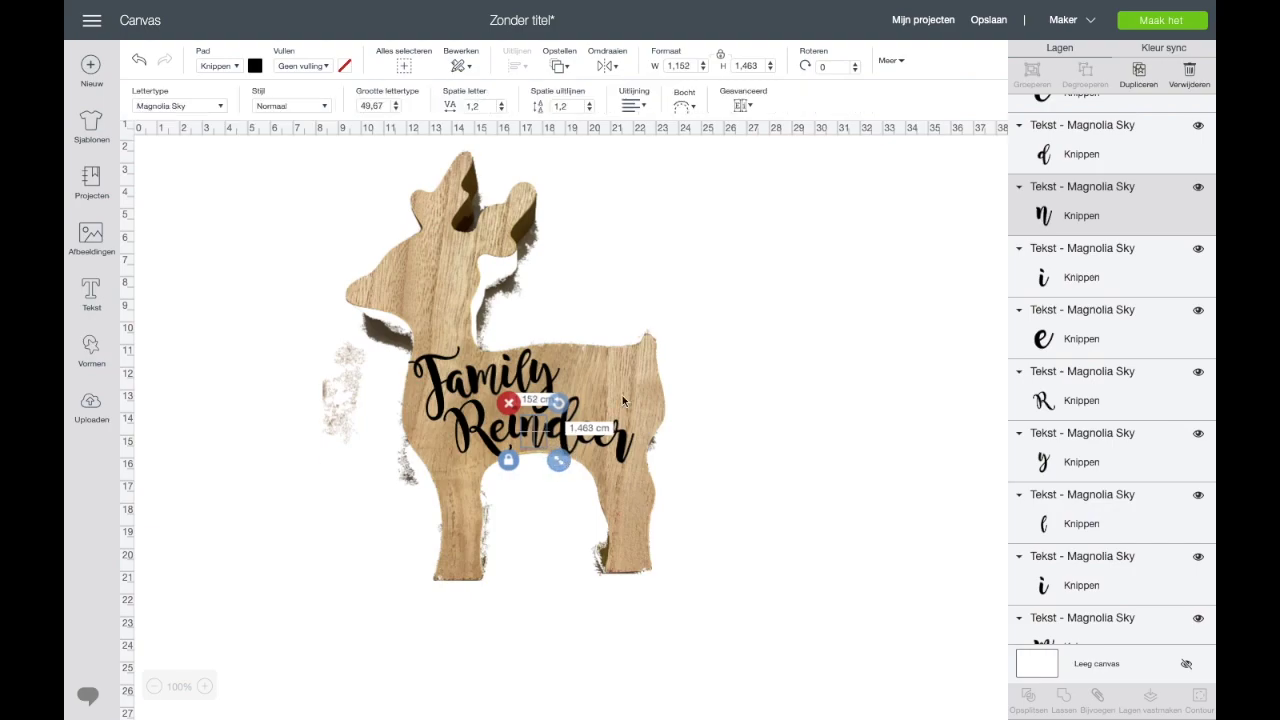
pyautogui.click(683, 332)
# Move the d and the following e of "Reindeer" up and left against the n, adjusting that e's tilt
pyautogui.click(566, 426)
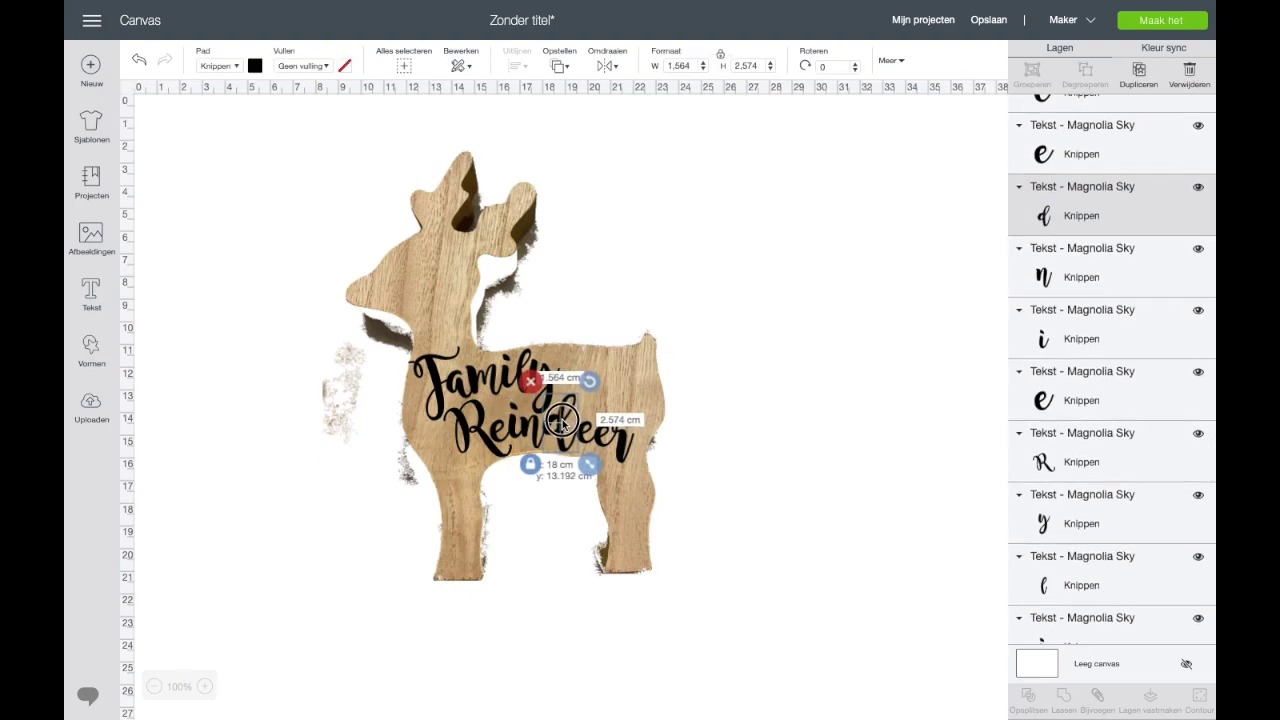
pyautogui.click(723, 381)
pyautogui.click(588, 440)
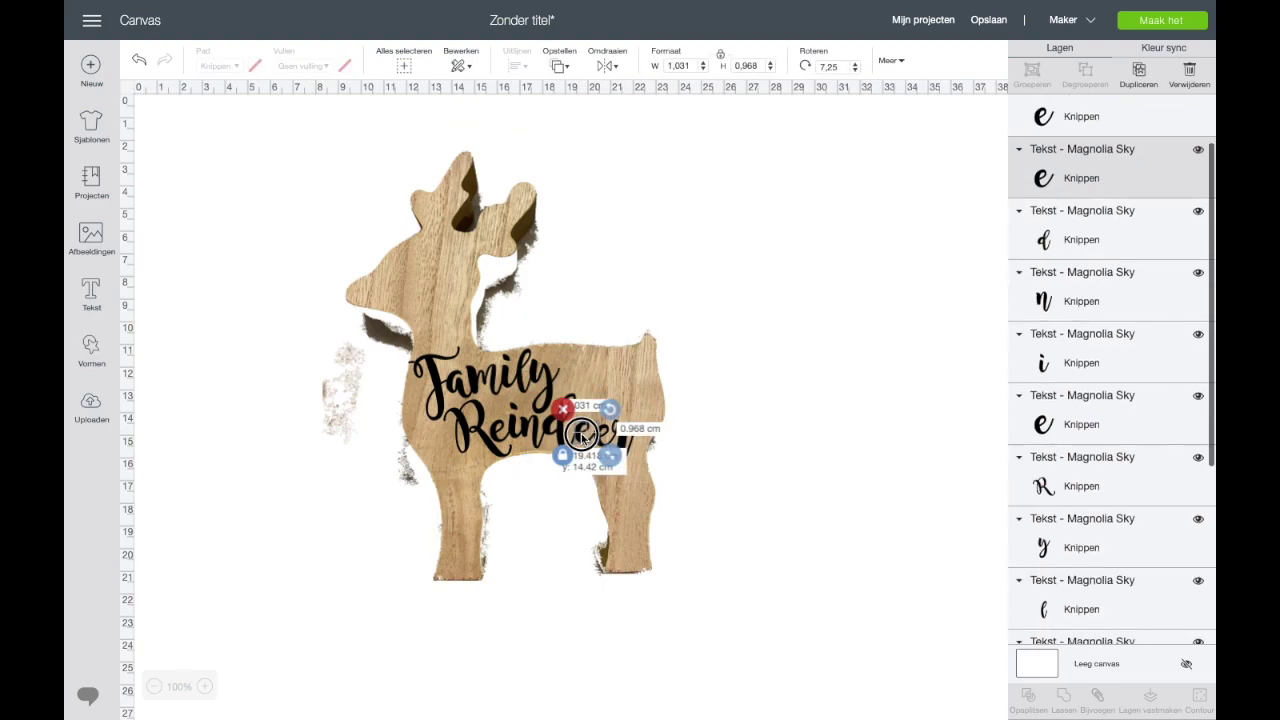
pyautogui.moveTo(608, 410); pyautogui.dragTo(614, 411)
pyautogui.click(686, 414)
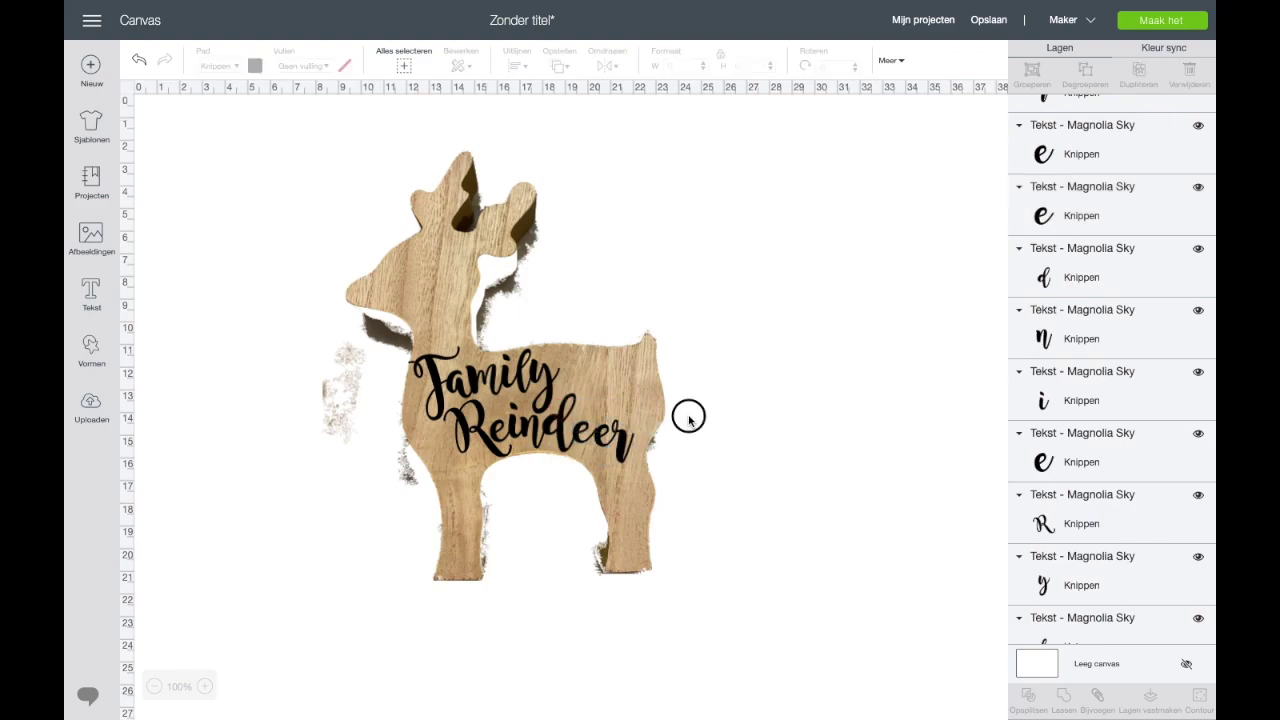
# Shift the last e of "Reindeer" left, adjust its tilt, and move the r against it
pyautogui.click(603, 441)
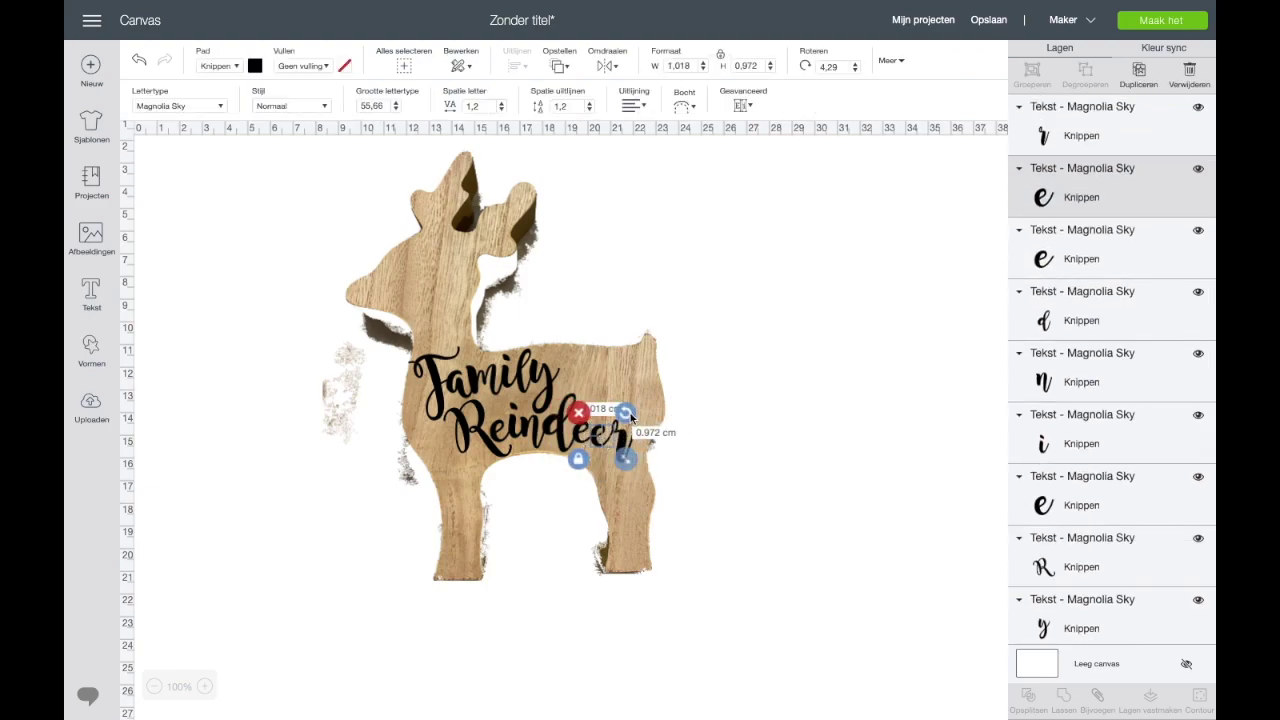
pyautogui.moveTo(631, 421)
pyautogui.mouseDown()
pyautogui.moveTo(604, 446)
pyautogui.moveTo(623, 444)
pyautogui.mouseUp()
pyautogui.click(709, 411)
pyautogui.click(716, 435)
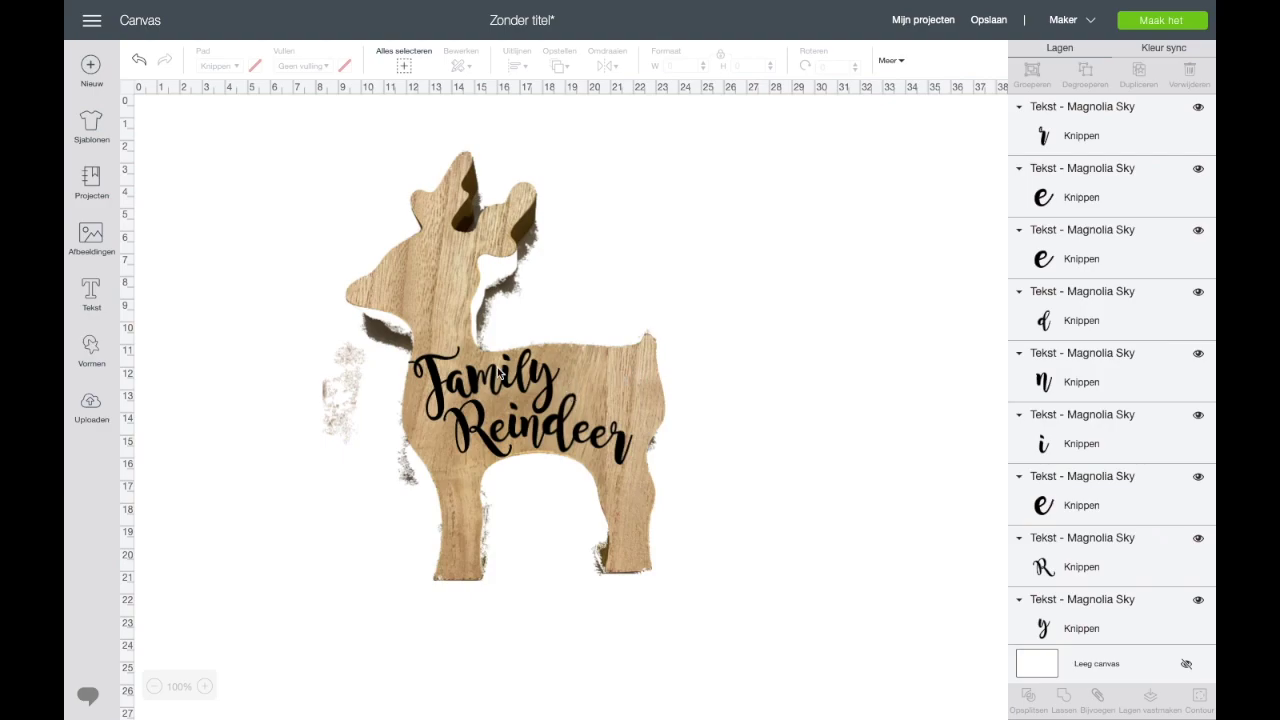
# Move the deer photo aside, group all letters of "Family Reindeer", and place the deer back behind the lettering
pyautogui.moveTo(631, 360); pyautogui.dragTo(803, 343)
pyautogui.moveTo(633, 264); pyautogui.dragTo(799, 268)
pyautogui.moveTo(337, 312); pyautogui.dragTo(674, 486)
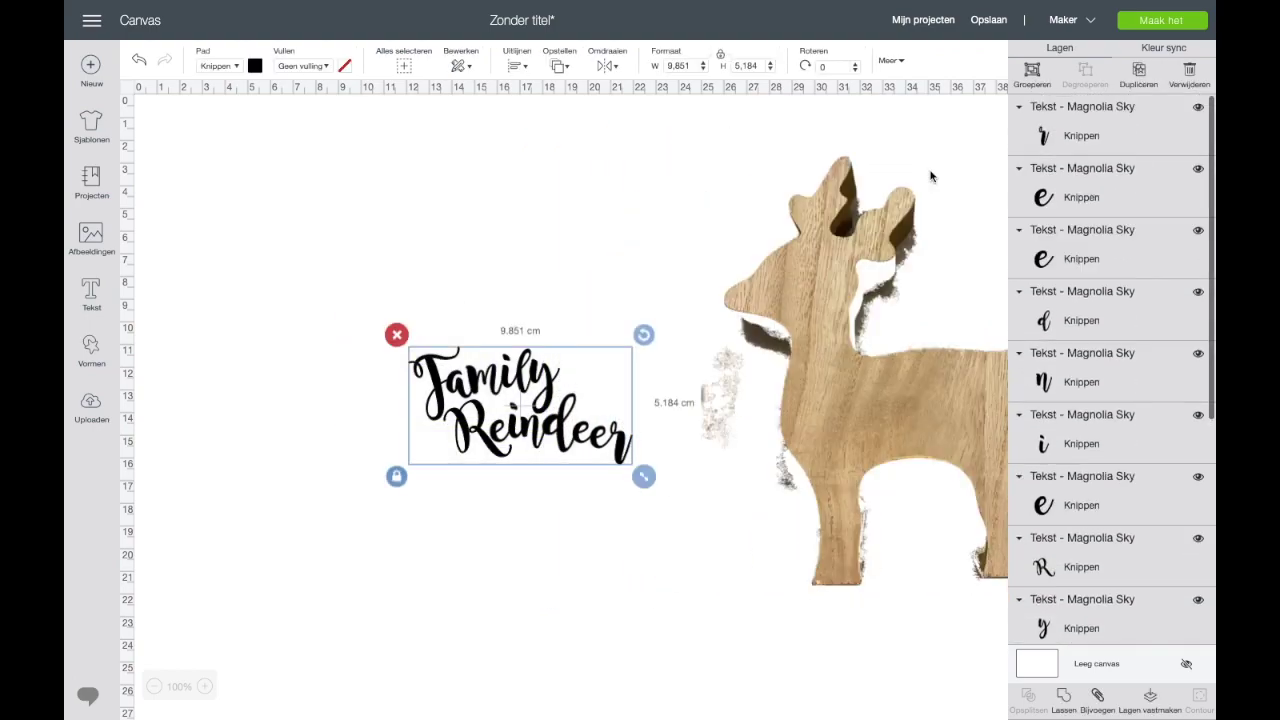
pyautogui.click(1032, 69)
pyautogui.moveTo(866, 387); pyautogui.dragTo(491, 389)
pyautogui.click(191, 363)
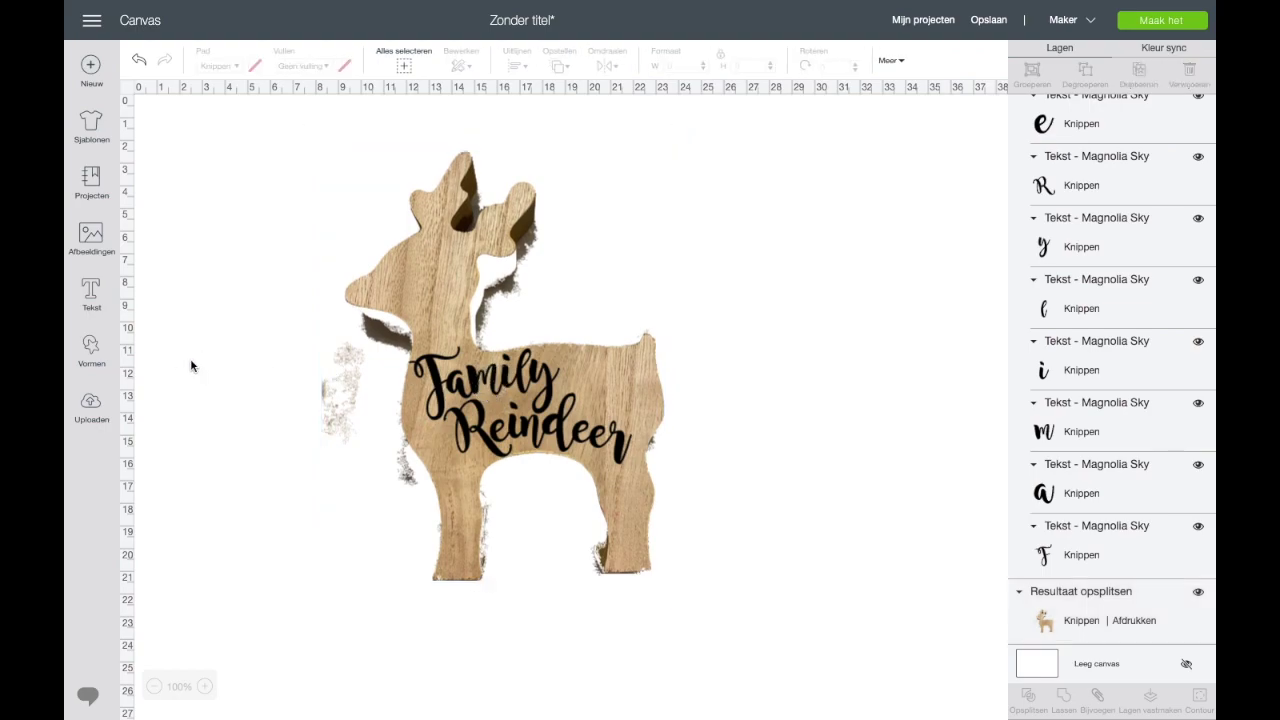
# Search the image library for "star" and remove the filter that limits it to uploaded images
pyautogui.click(91, 238)
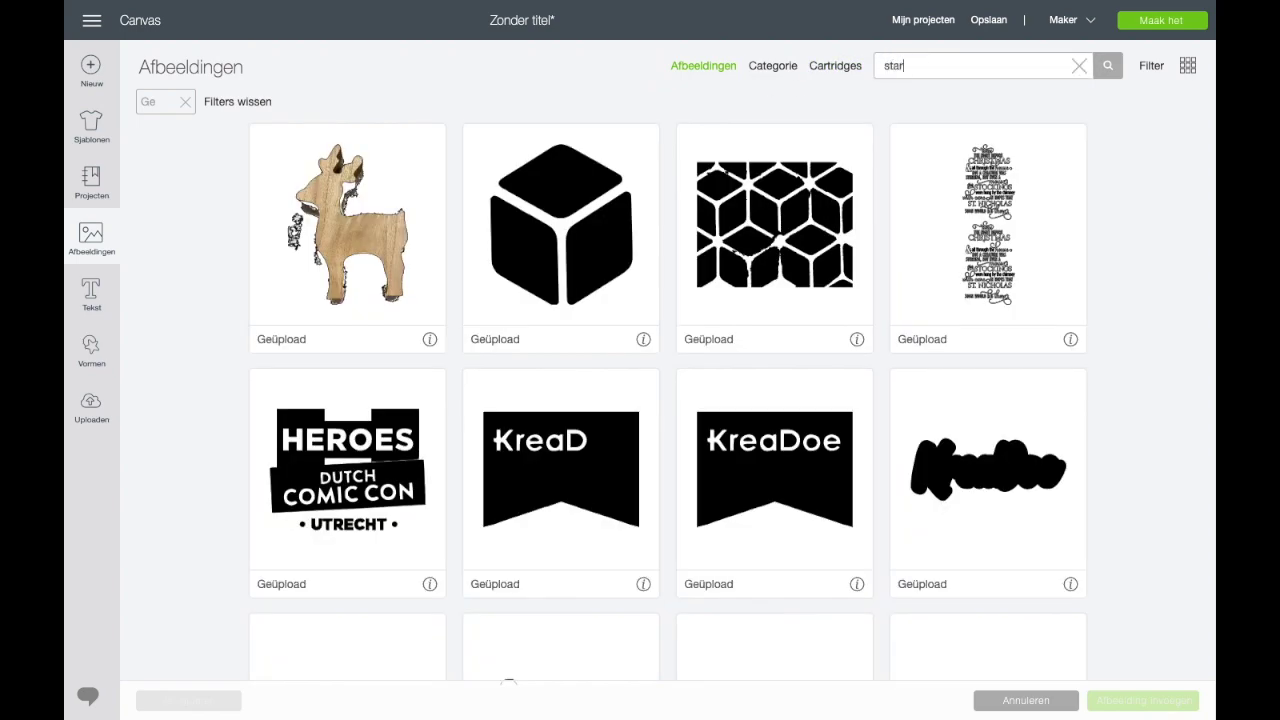
pyautogui.write('star')
pyautogui.press('Return')
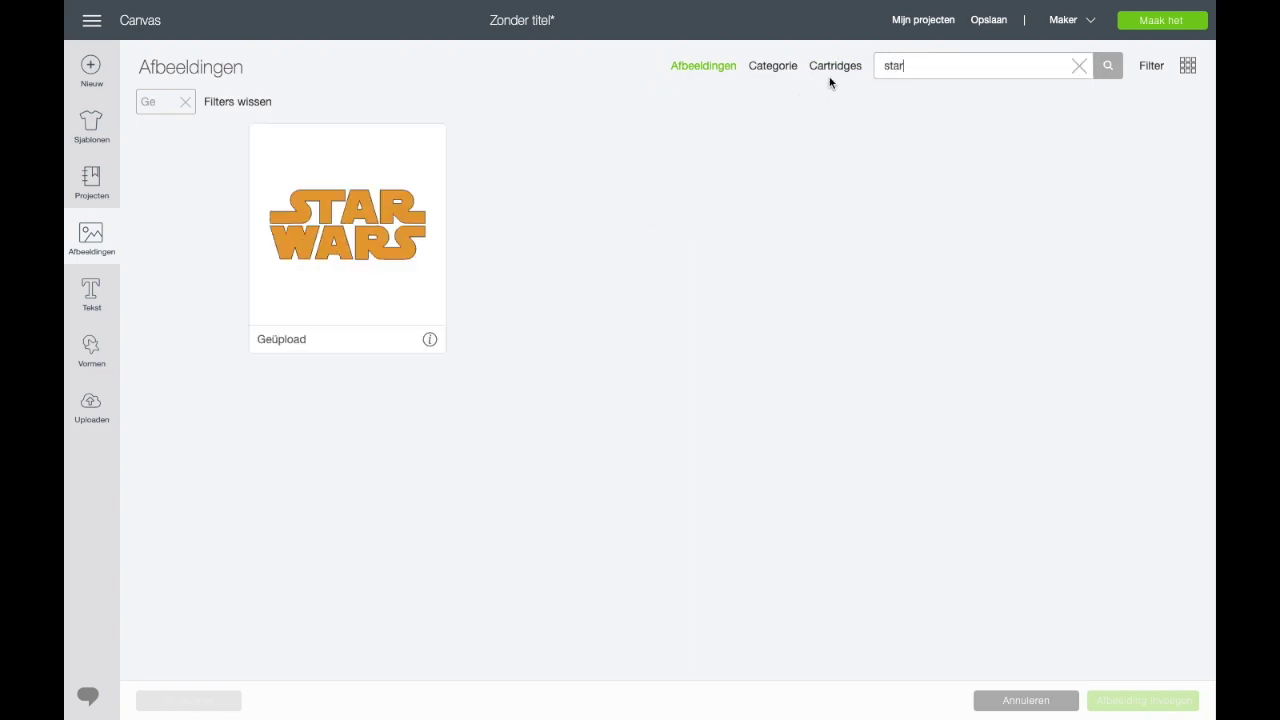
pyautogui.click(187, 104)
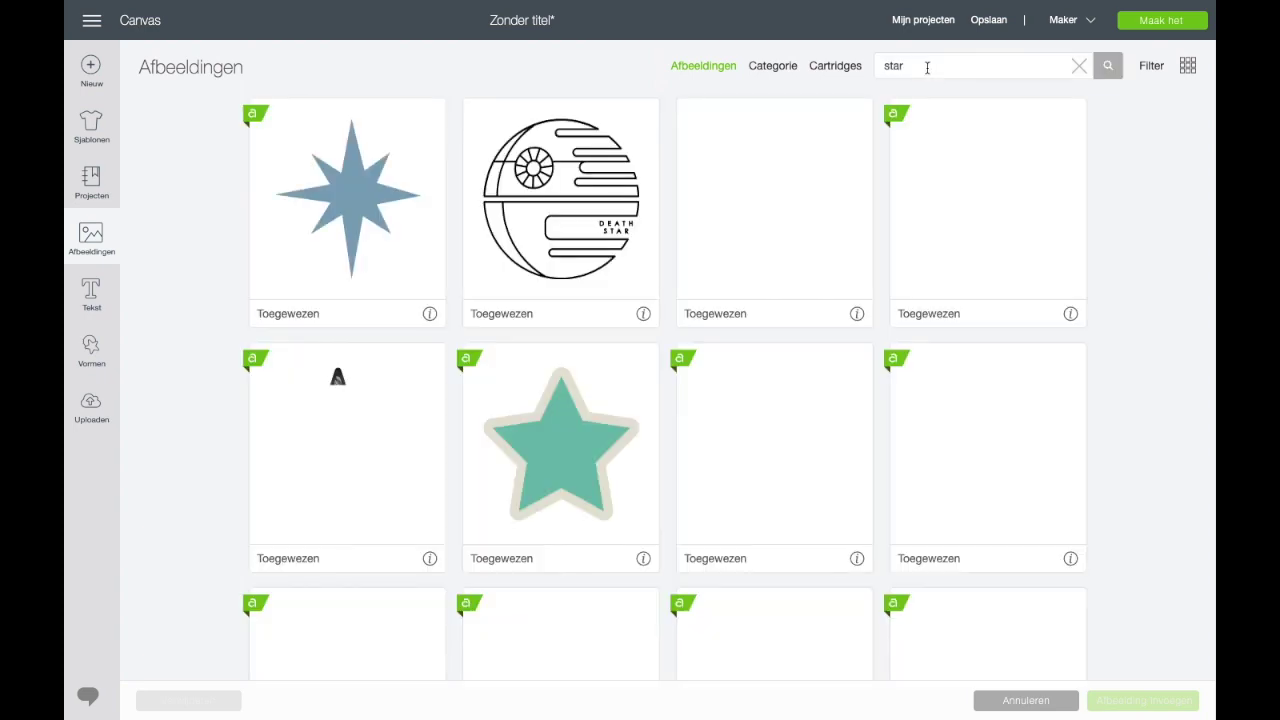
# Search the image library for "snowflake" and look through the designs
pyautogui.moveTo(927, 67); pyautogui.dragTo(820, 72)
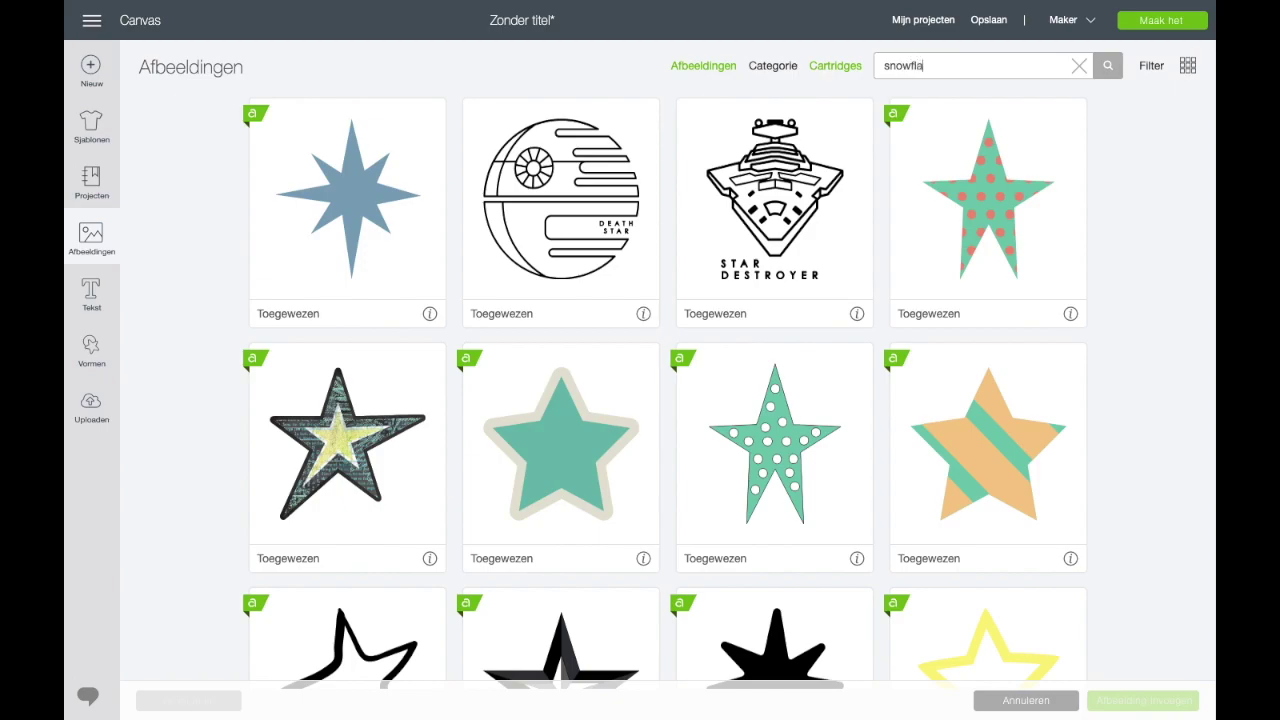
pyautogui.press('Return')
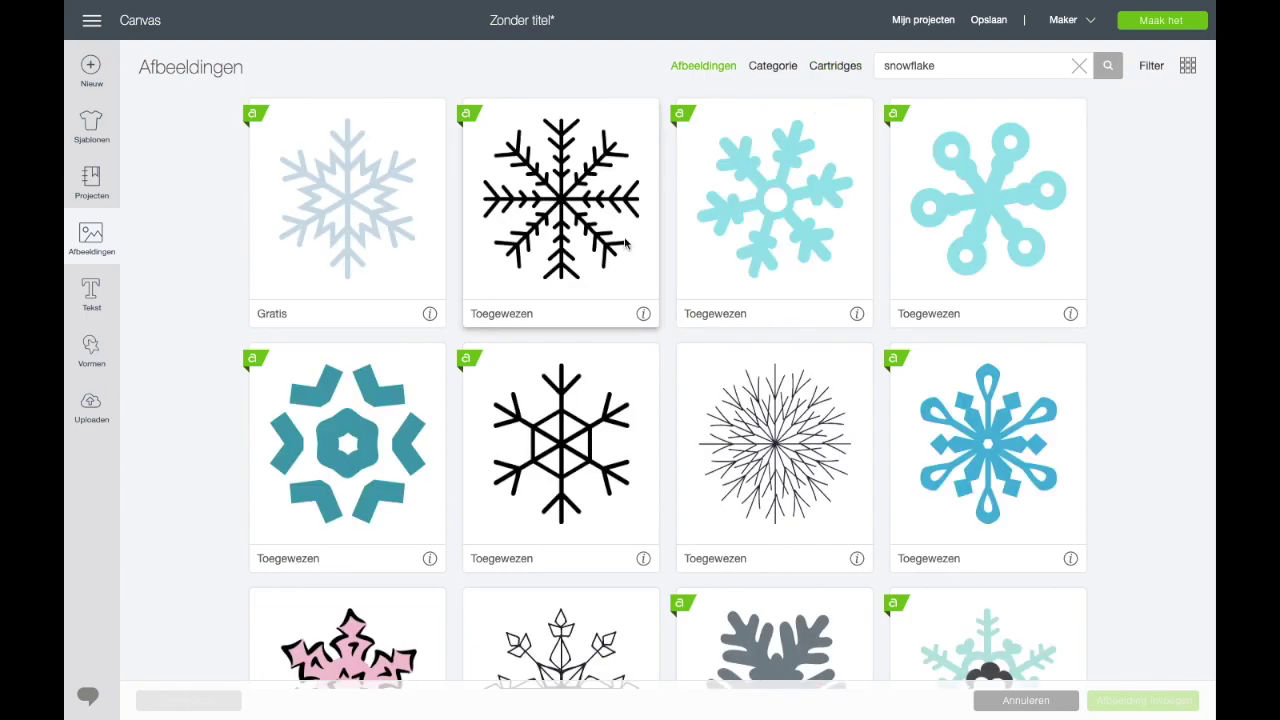
pyautogui.scroll(-3, 580, 250)
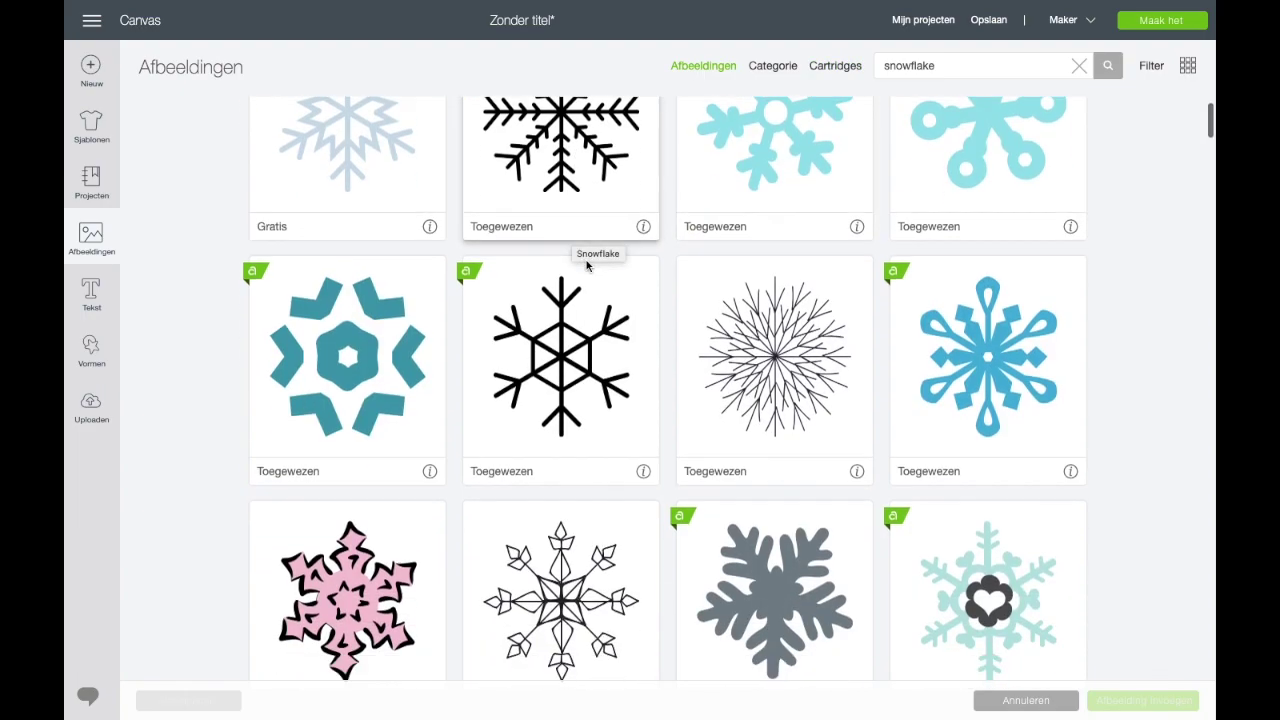
pyautogui.scroll(-3, 587, 265)
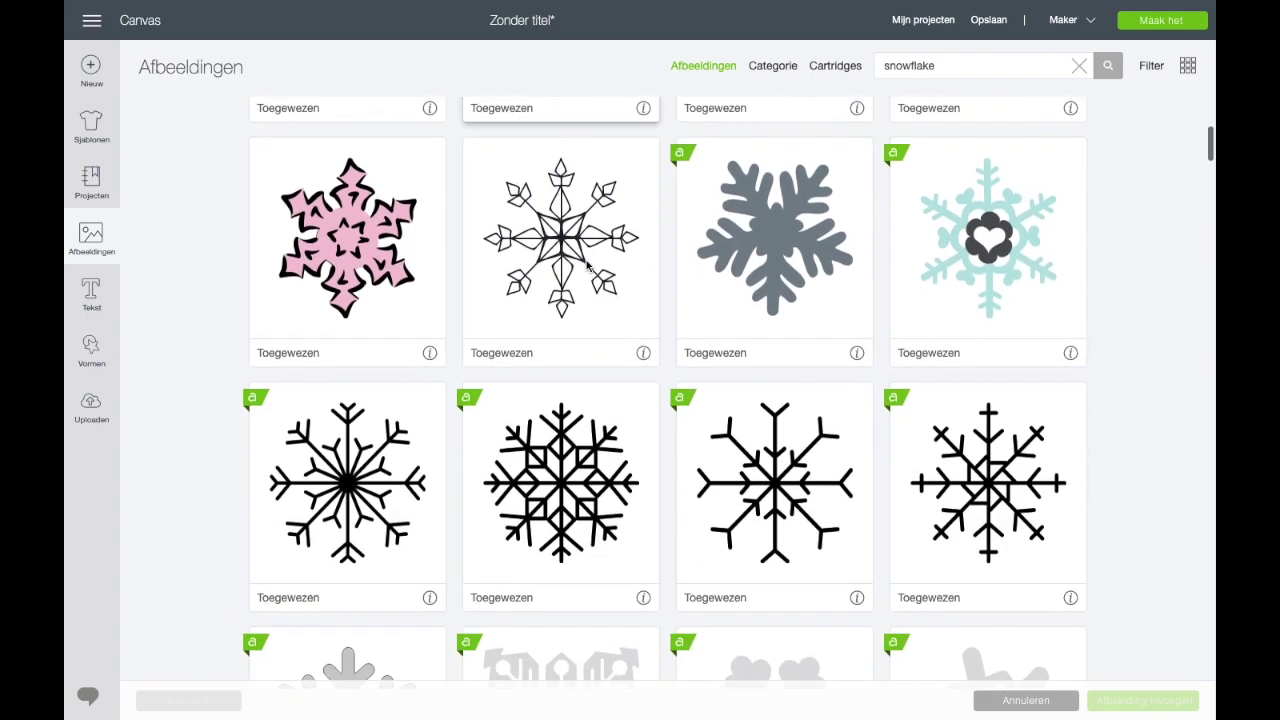
pyautogui.scroll(-2, 587, 265)
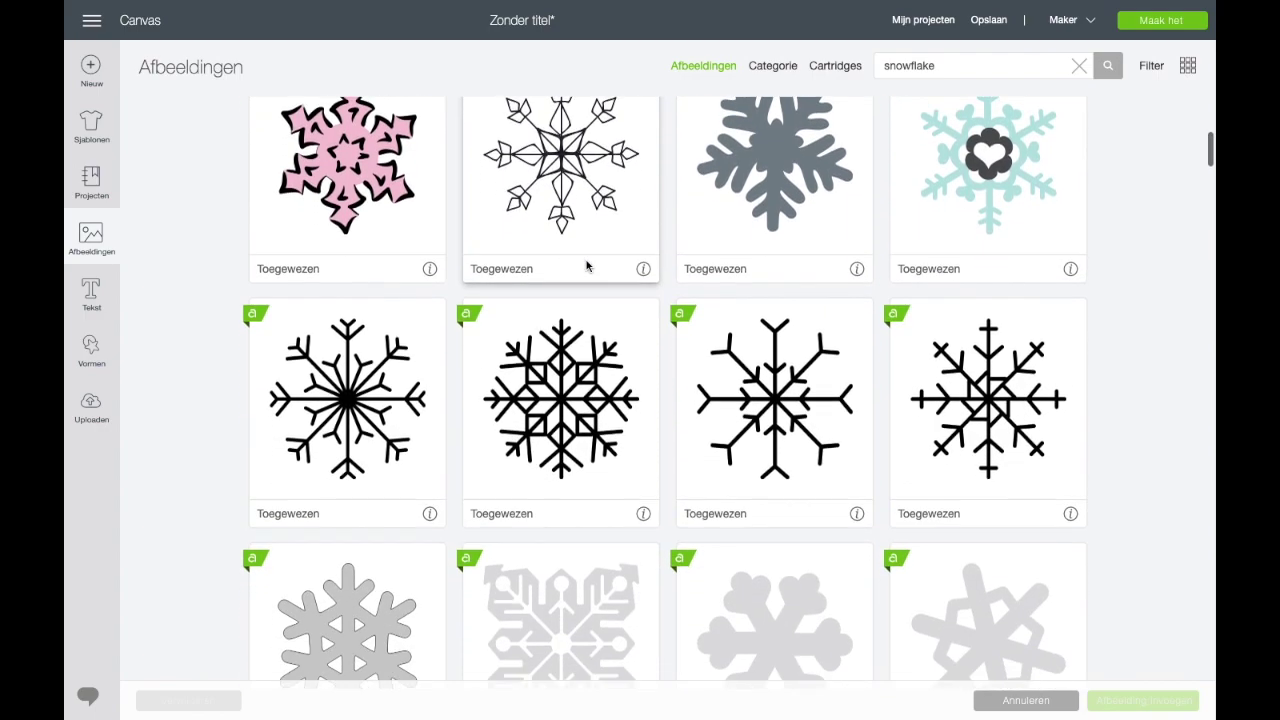
pyautogui.scroll(2, 587, 265)
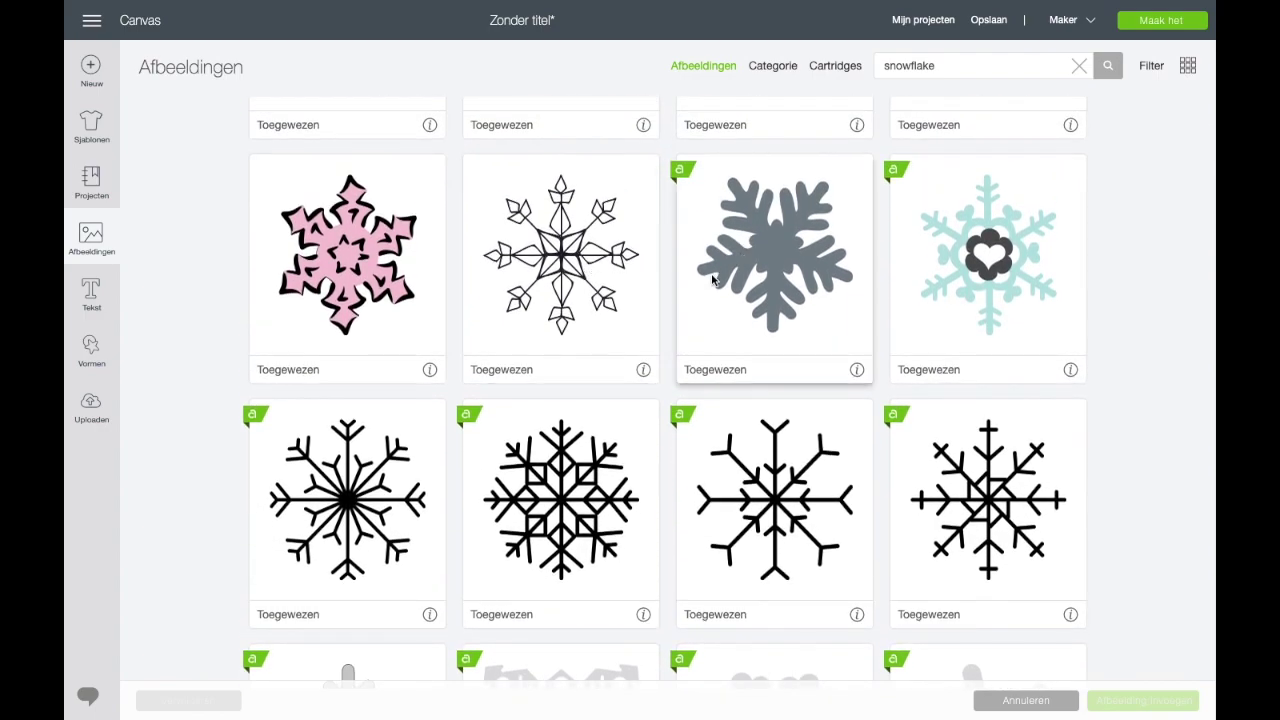
pyautogui.scroll(4, 712, 281)
pyautogui.scroll(3, 712, 279)
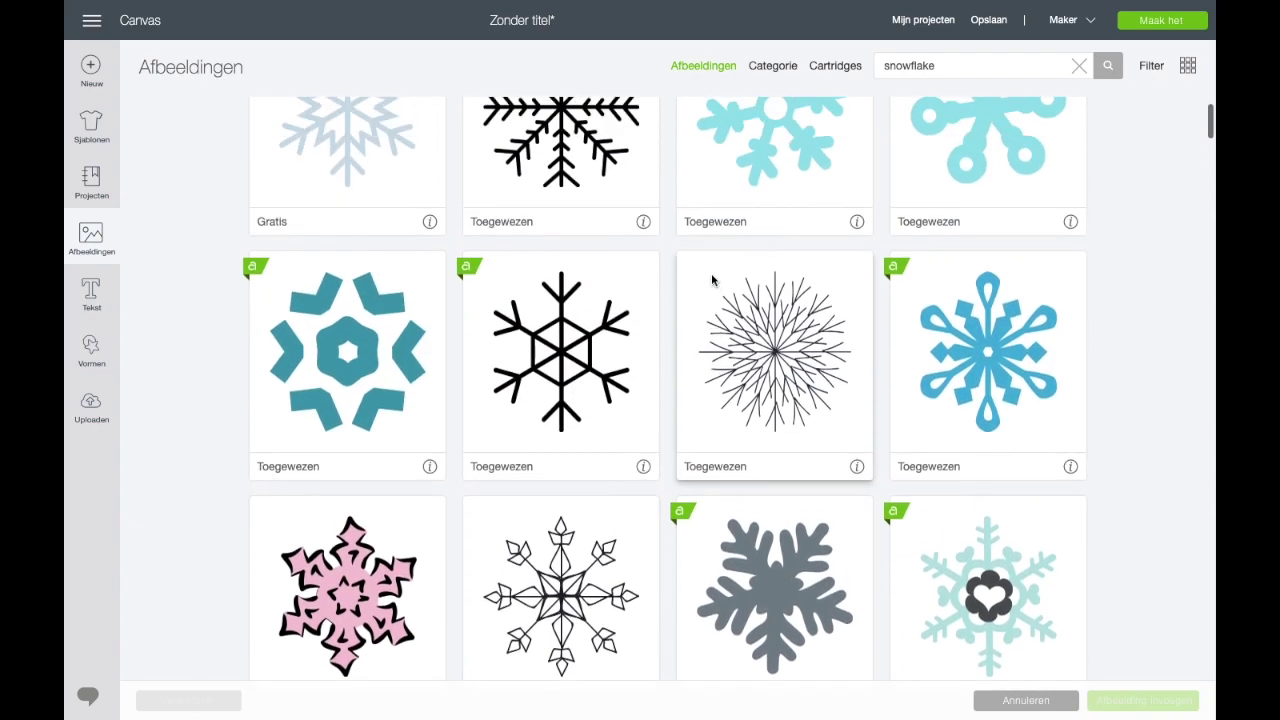
pyautogui.scroll(1, 711, 278)
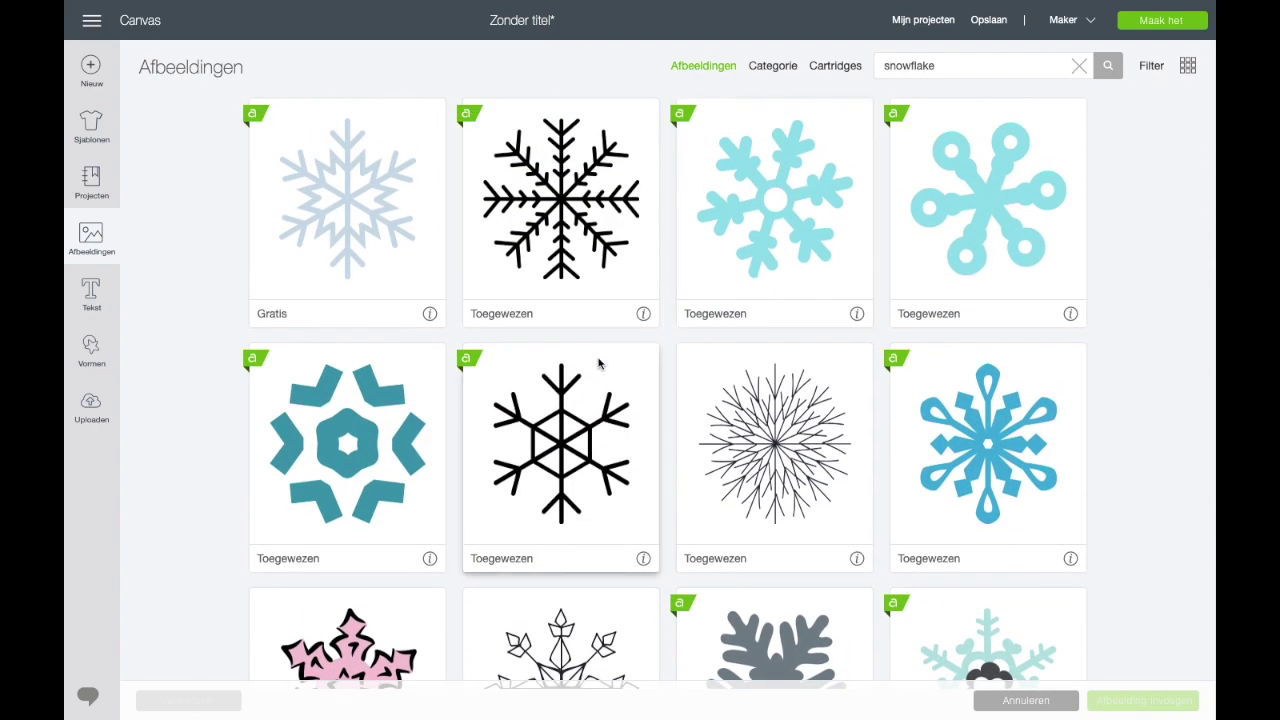
# Insert the pale blue snowflake and the black snowflake with a hexagonal centre into the design
pyautogui.click(553, 436)
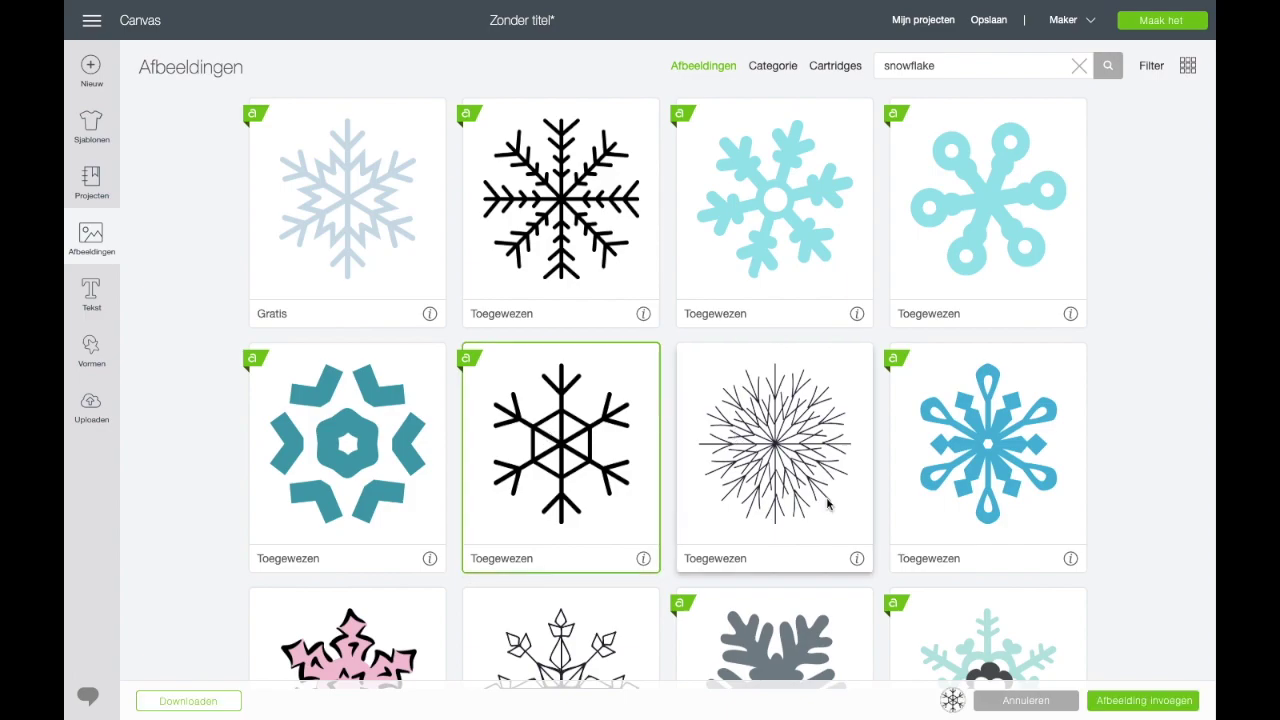
pyautogui.click(343, 194)
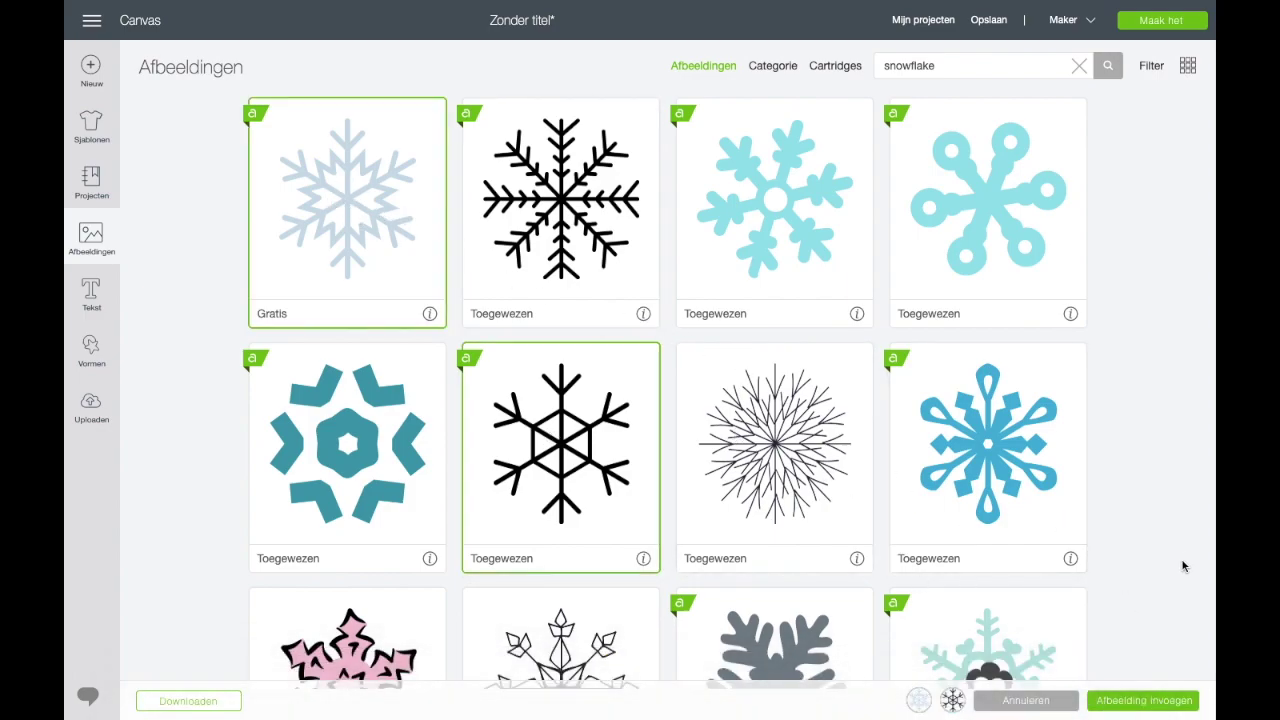
pyautogui.click(1166, 700)
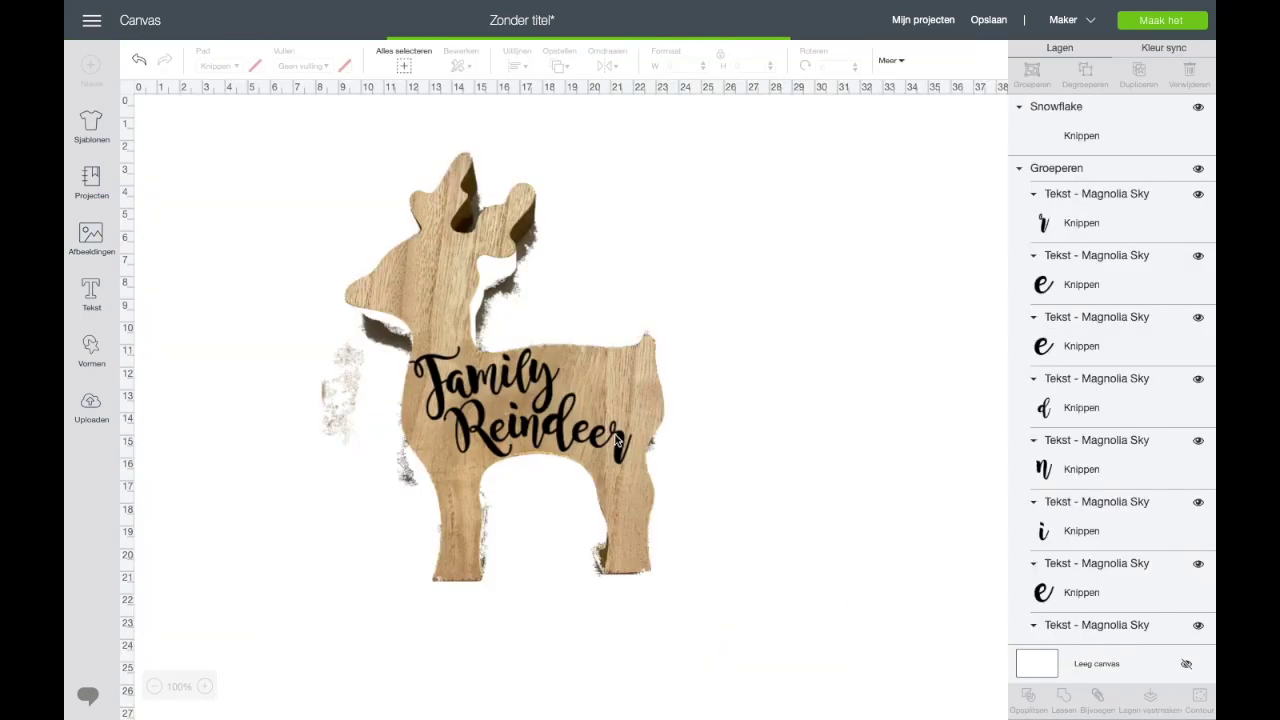
# Move the pale blue snowflake off the deer to its right and delete the black snowflake
pyautogui.moveTo(413, 366); pyautogui.dragTo(818, 273)
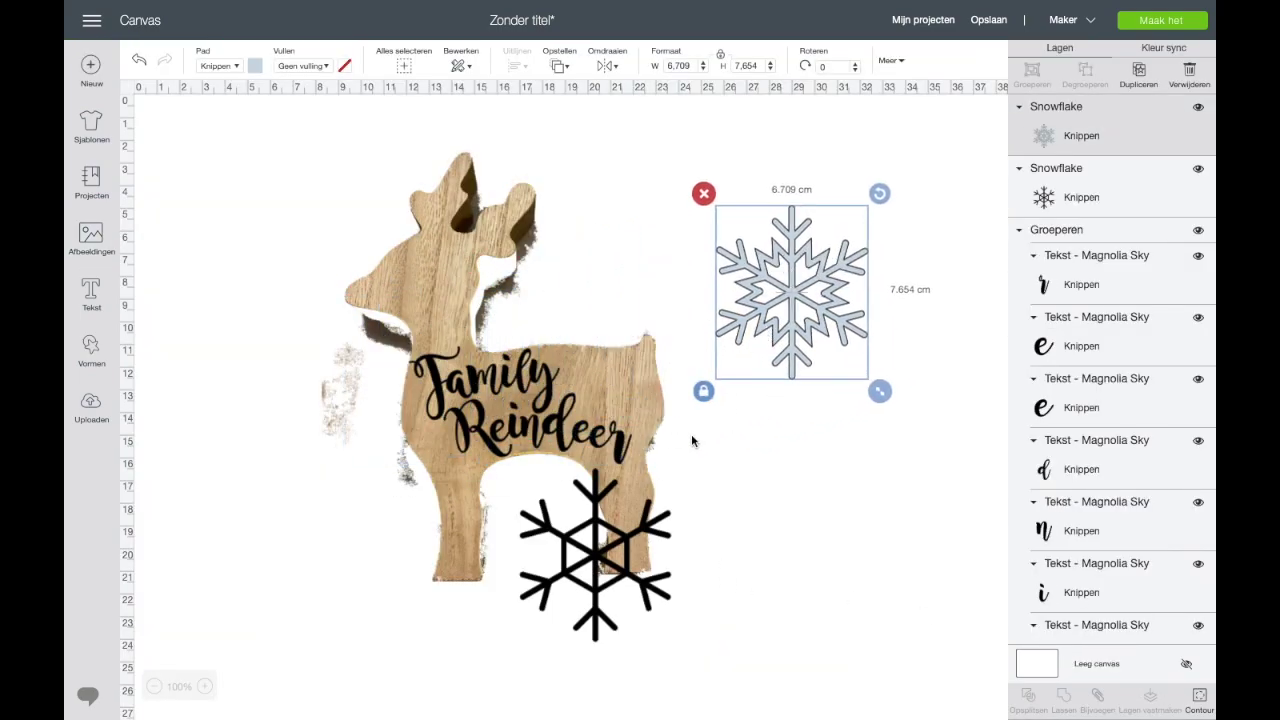
pyautogui.moveTo(580, 583); pyautogui.dragTo(892, 577)
pyautogui.click(738, 461)
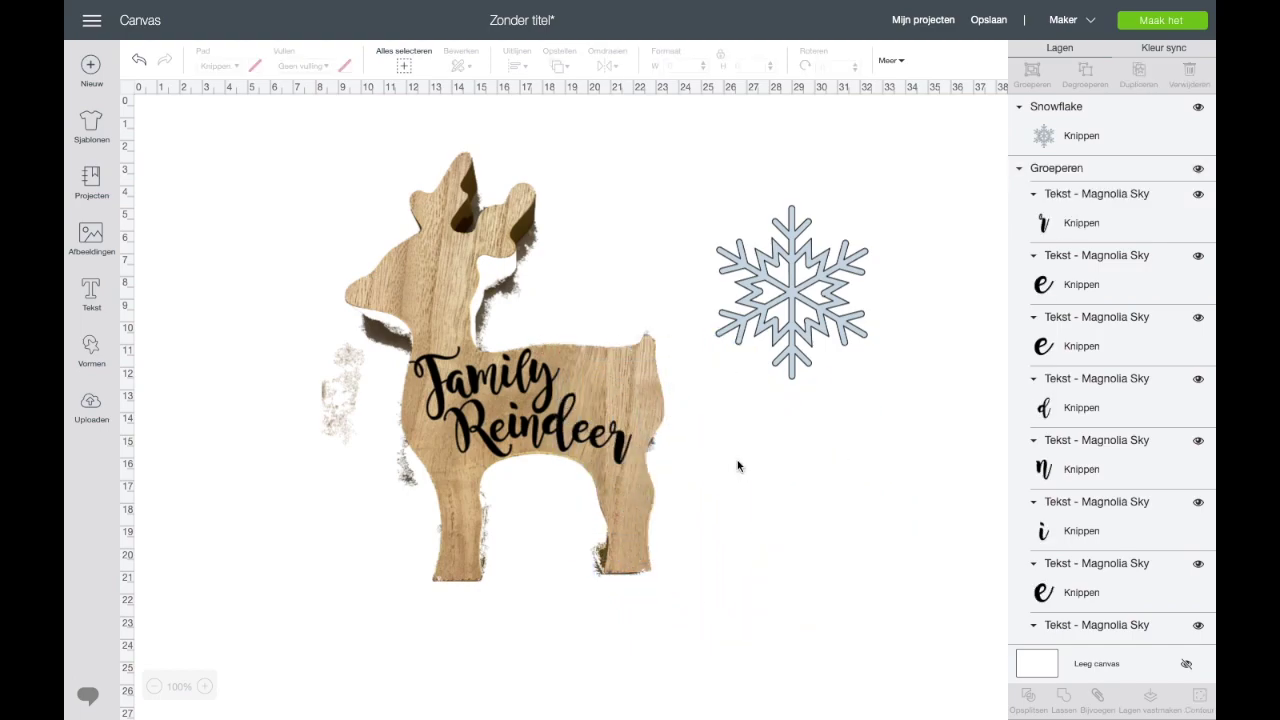
# Shrink the snowflake to about 2.8 by 2.7 cm, tilt it slightly, and place it above the end of "Reindeer"
pyautogui.click(794, 286)
pyautogui.moveTo(870, 387); pyautogui.dragTo(628, 400)
pyautogui.click(760, 268)
pyautogui.moveTo(652, 343); pyautogui.dragTo(634, 329)
pyautogui.click(622, 373)
pyautogui.moveTo(622, 373); pyautogui.dragTo(620, 370)
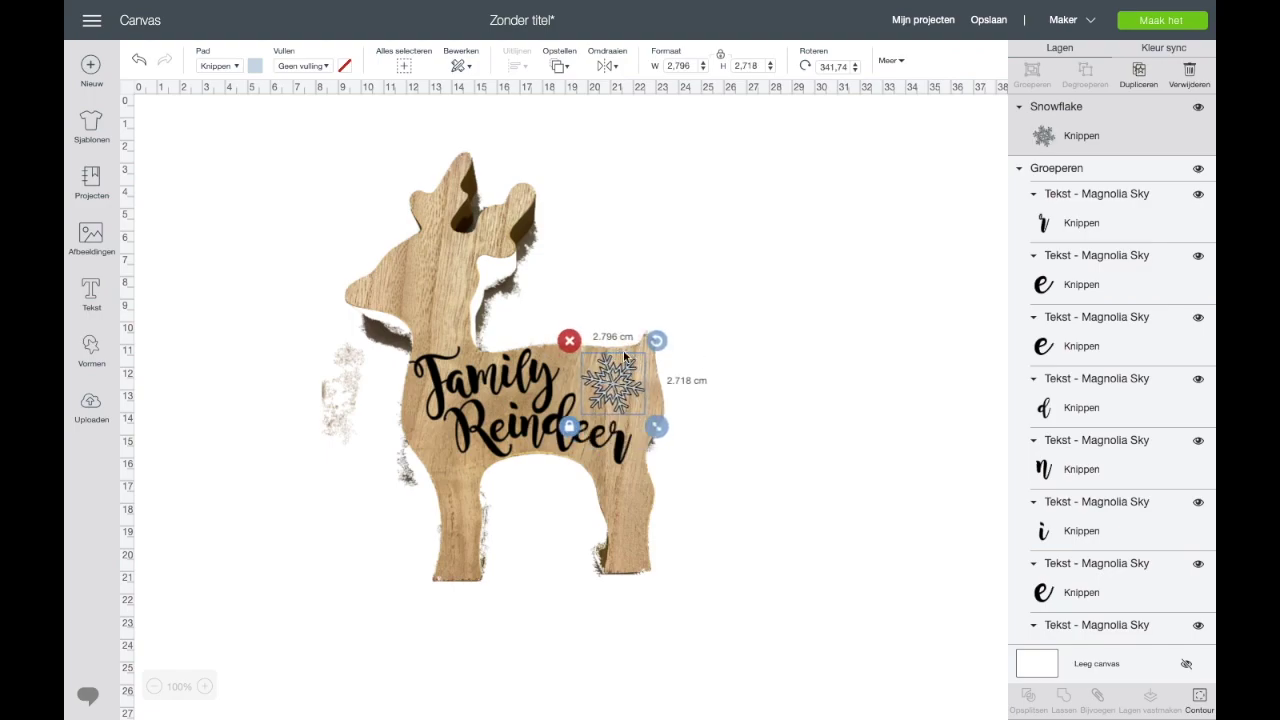
# Change the snowflake's material colour to golden yellow
pyautogui.click(255, 66)
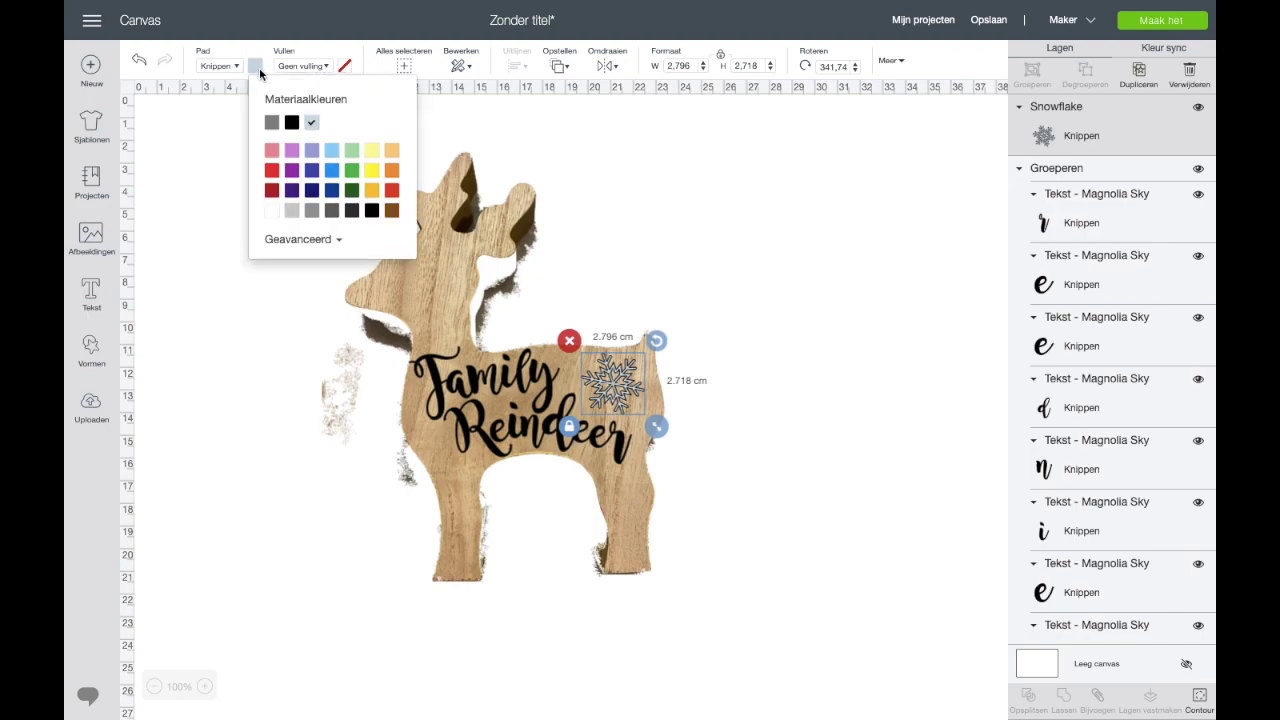
pyautogui.click(372, 194)
pyautogui.click(812, 320)
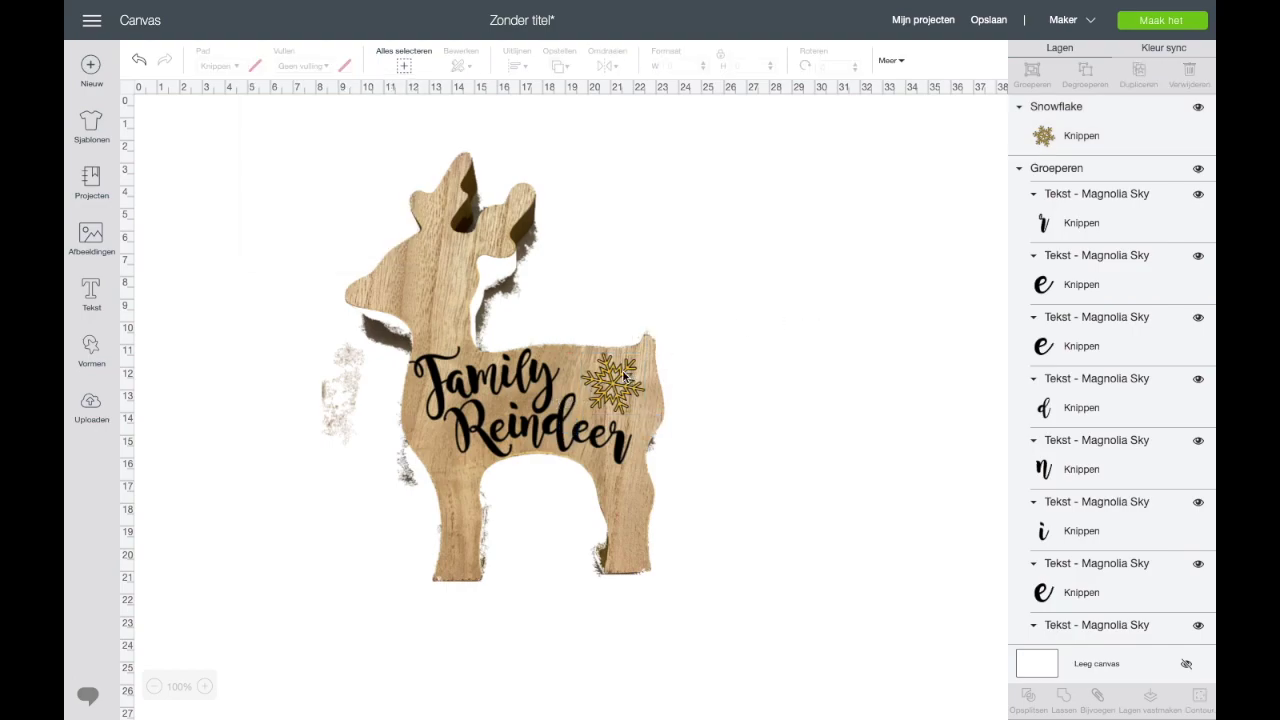
pyautogui.click(522, 383)
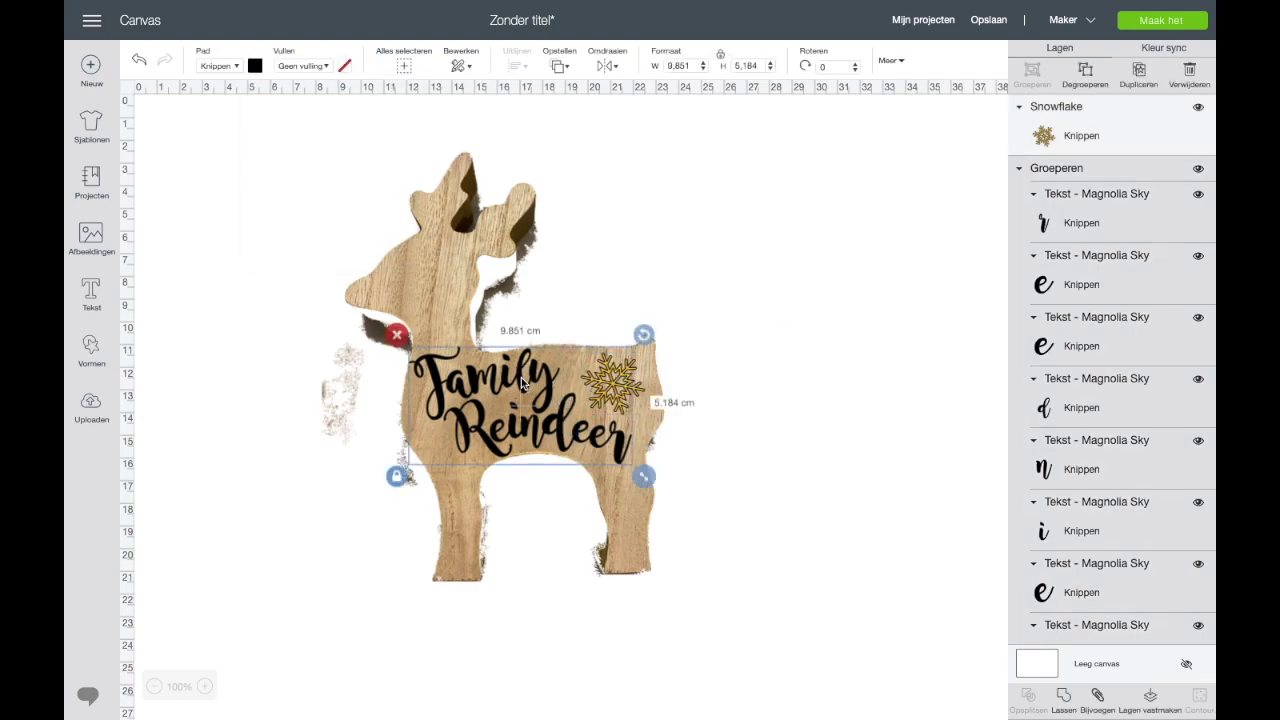
pyautogui.click(893, 354)
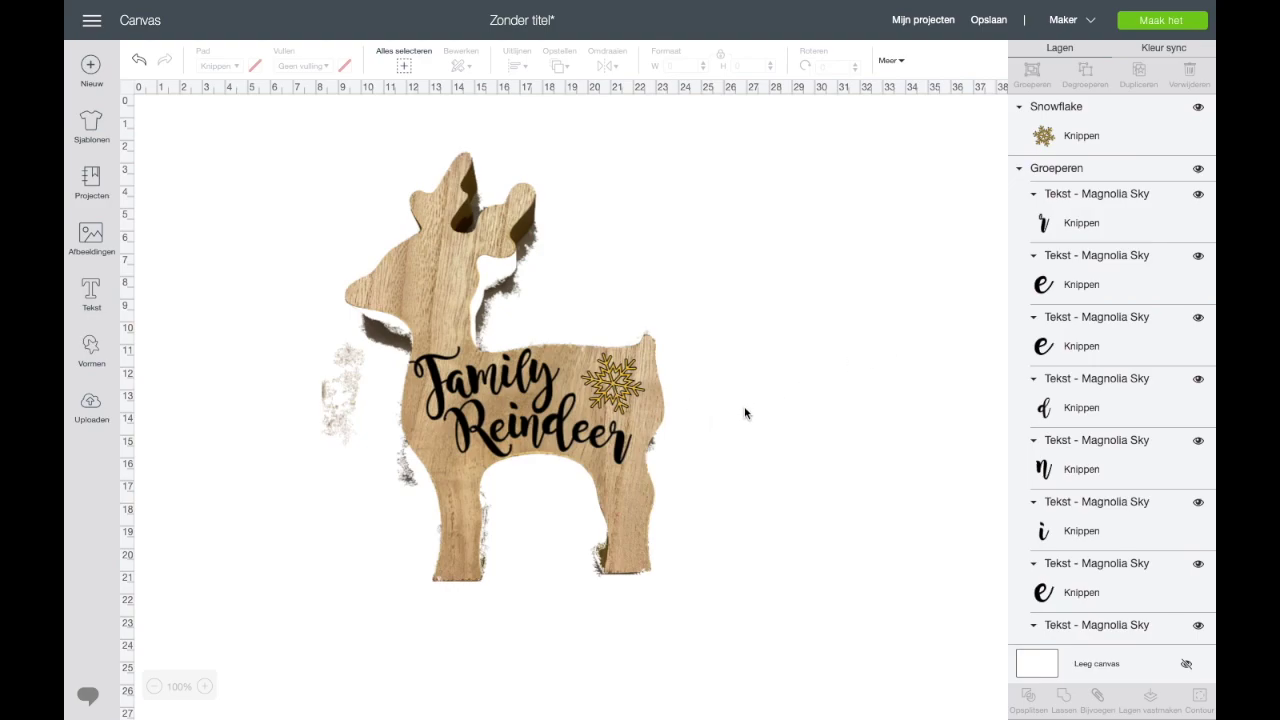
# Hide the deer photo and move the snowflake up and right, clear of the lettering
pyautogui.click(423, 241)
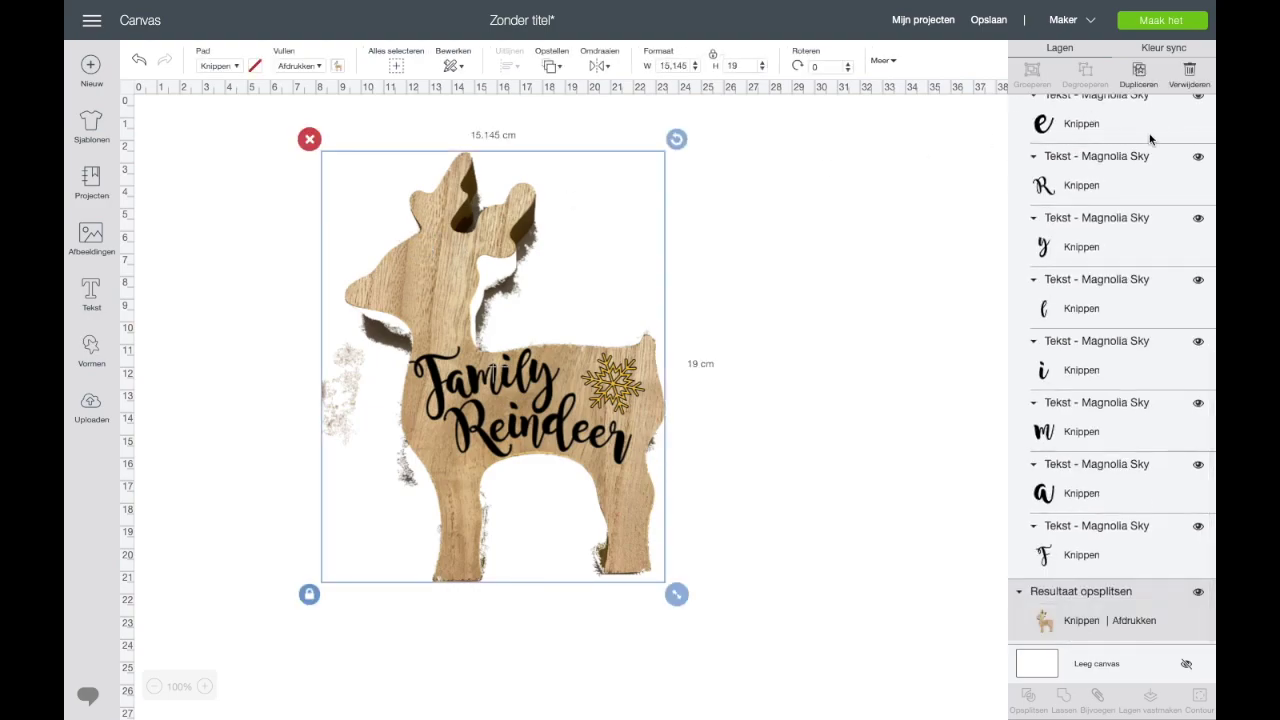
pyautogui.click(1198, 591)
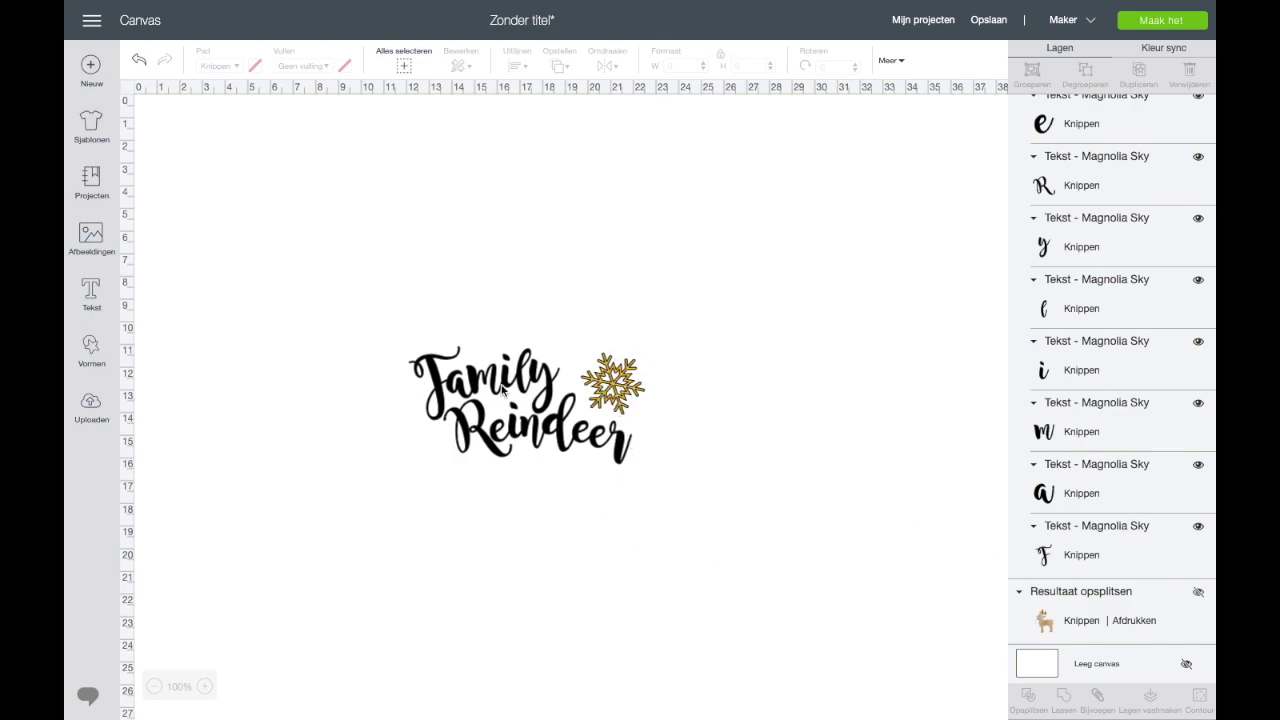
pyautogui.click(608, 383)
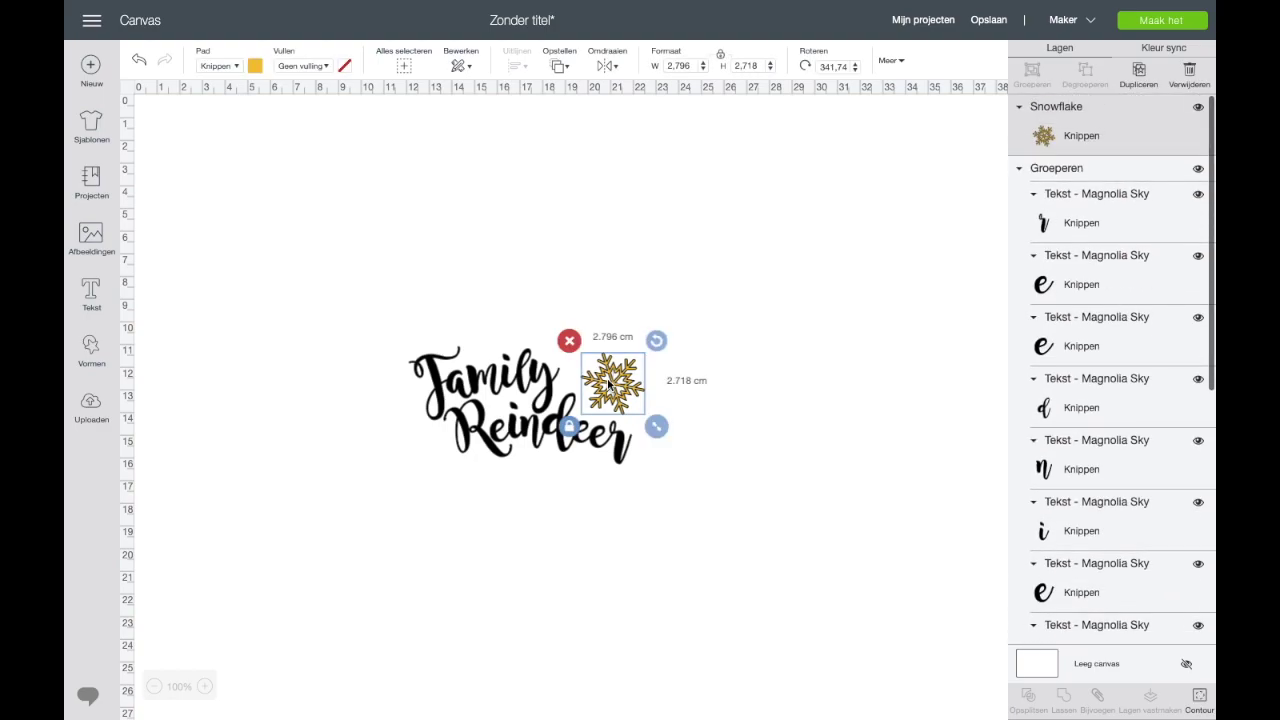
pyautogui.moveTo(610, 377); pyautogui.dragTo(840, 268)
# Weld the "Family Reindeer" letters into one shape and send the project to mat preparation
pyautogui.moveTo(369, 322); pyautogui.dragTo(694, 517)
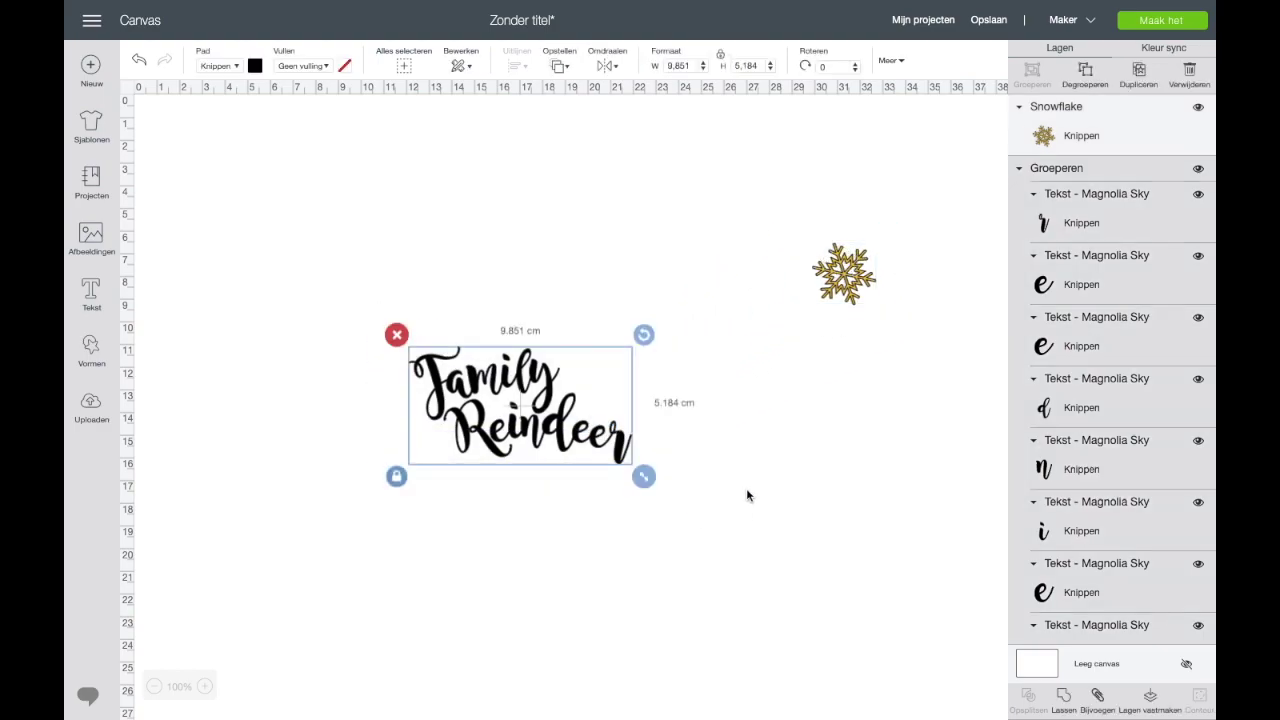
pyautogui.click(1063, 697)
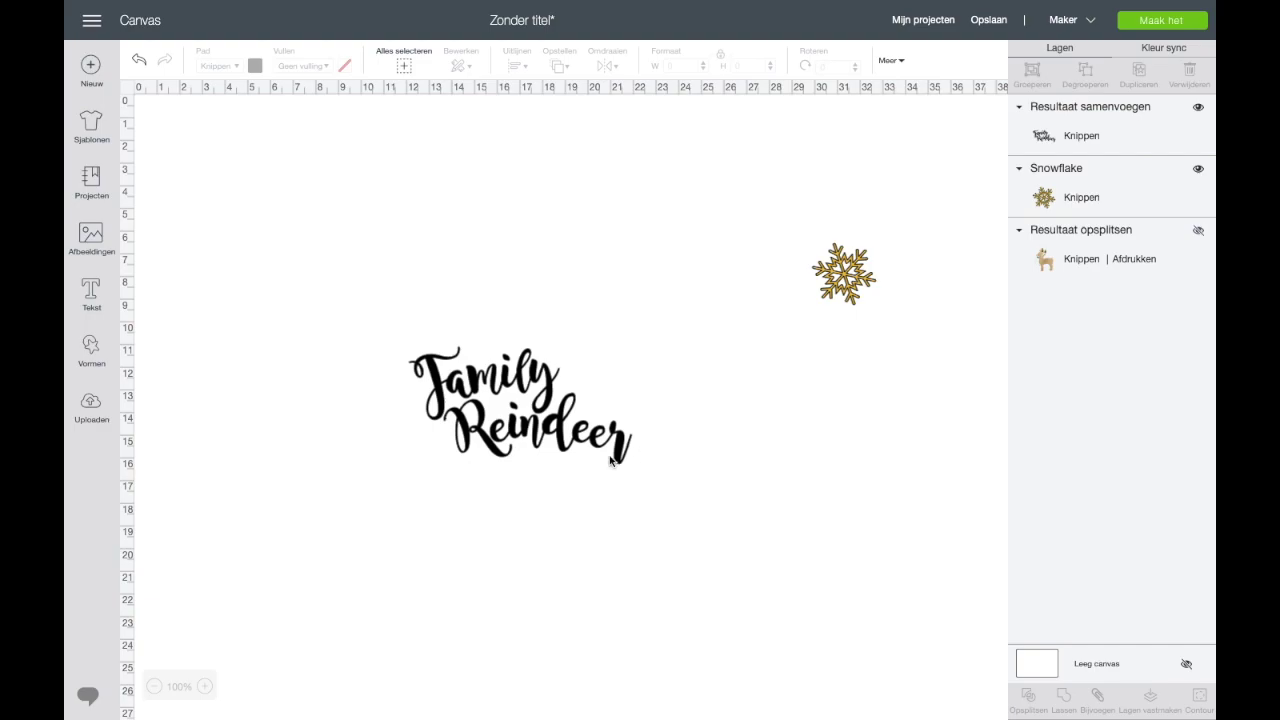
pyautogui.click(1169, 25)
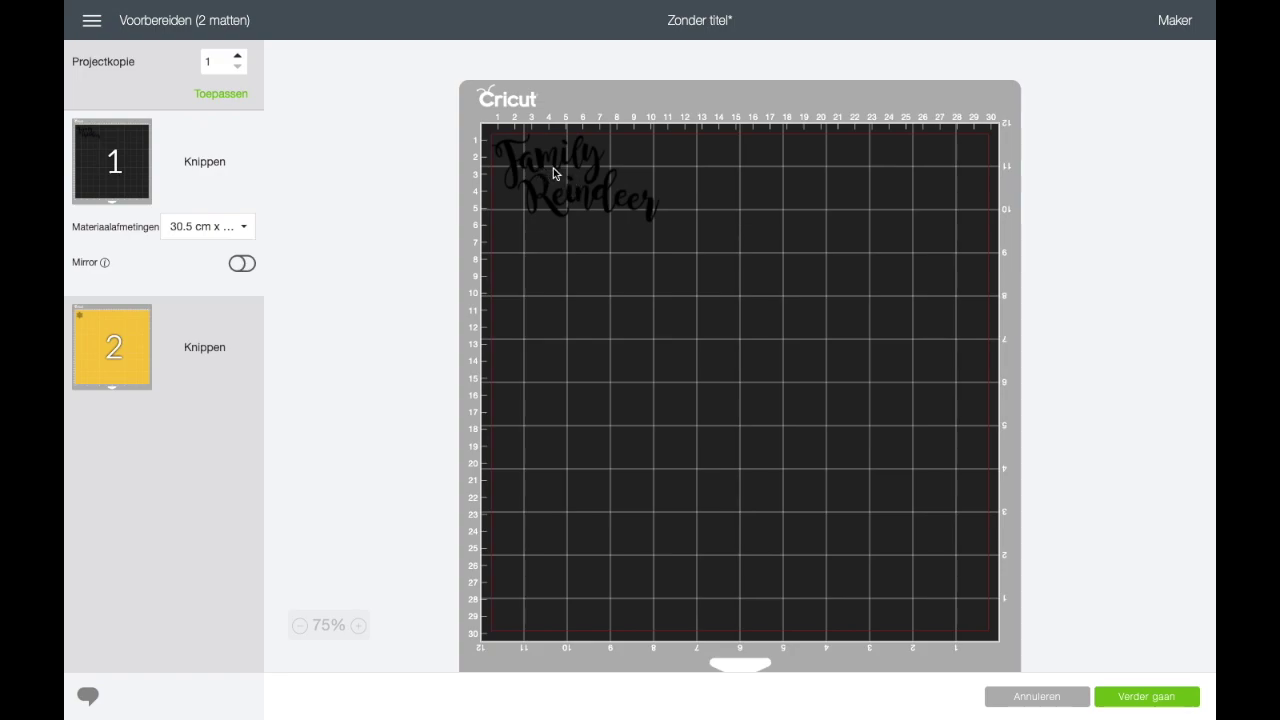
# Try the lettering further down and right on the black mat, and move it back to the upper-left corner
pyautogui.moveTo(553, 172); pyautogui.dragTo(615, 268)
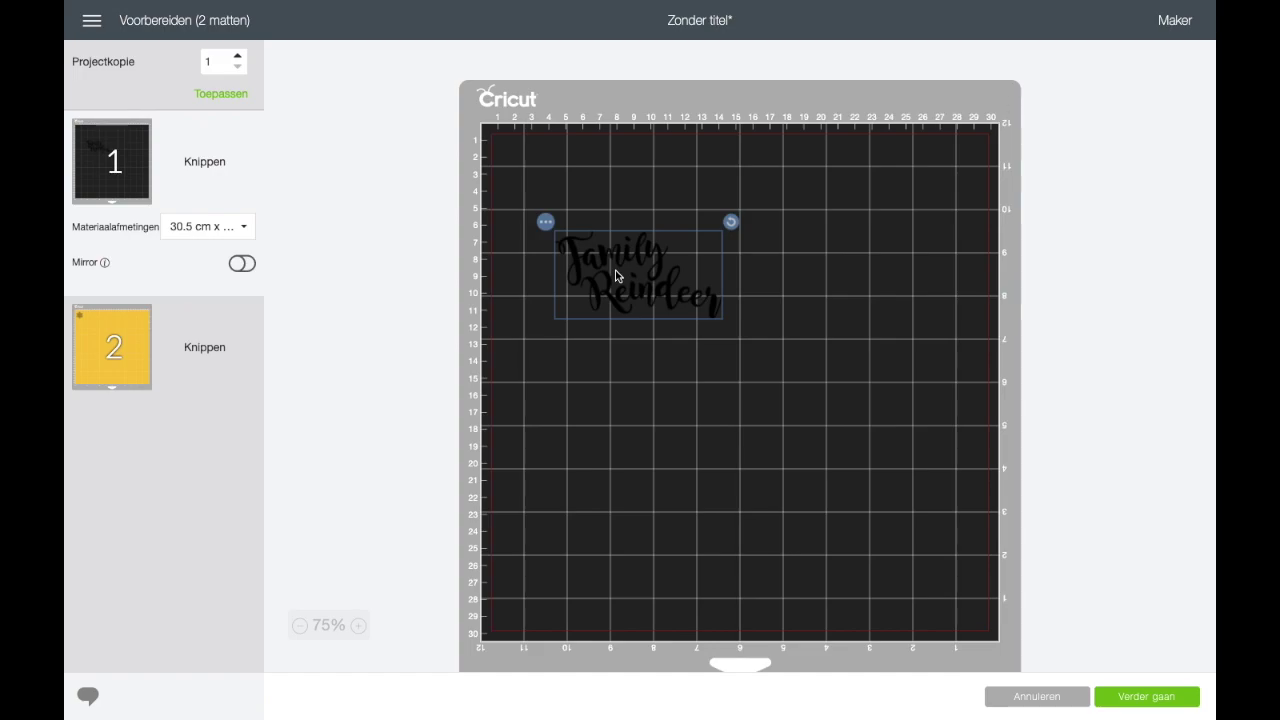
pyautogui.moveTo(622, 266); pyautogui.dragTo(540, 169)
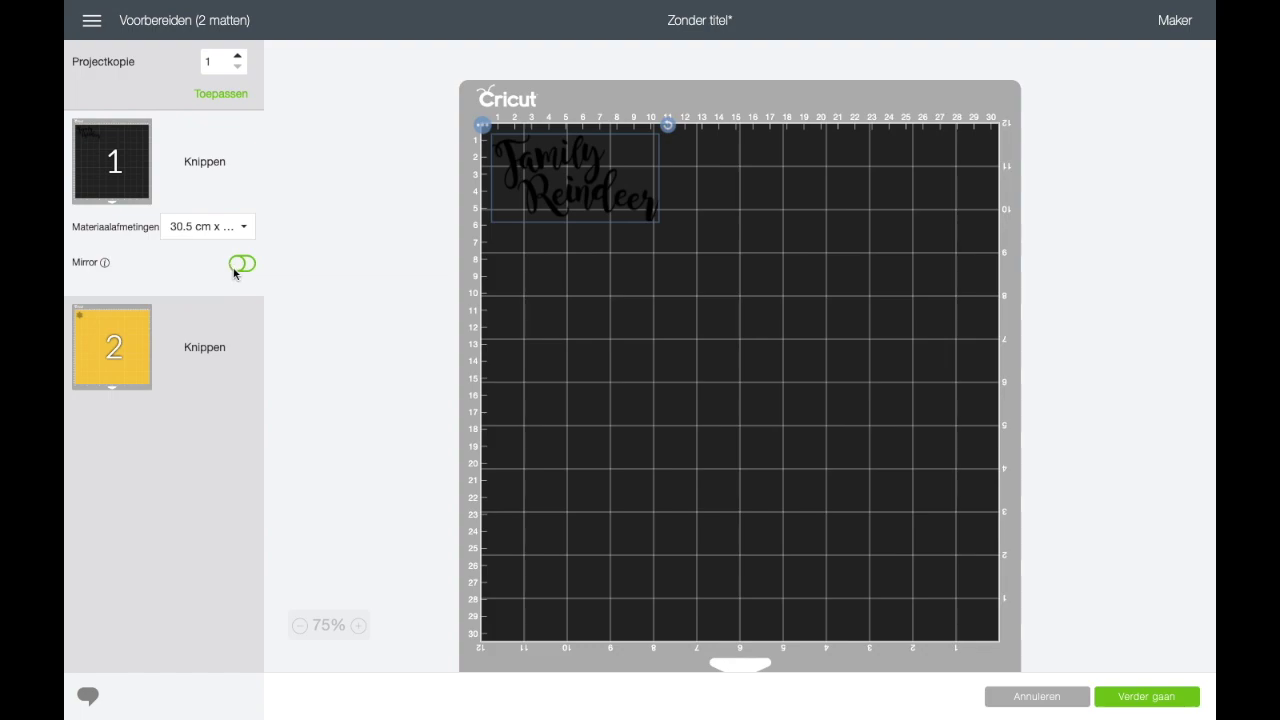